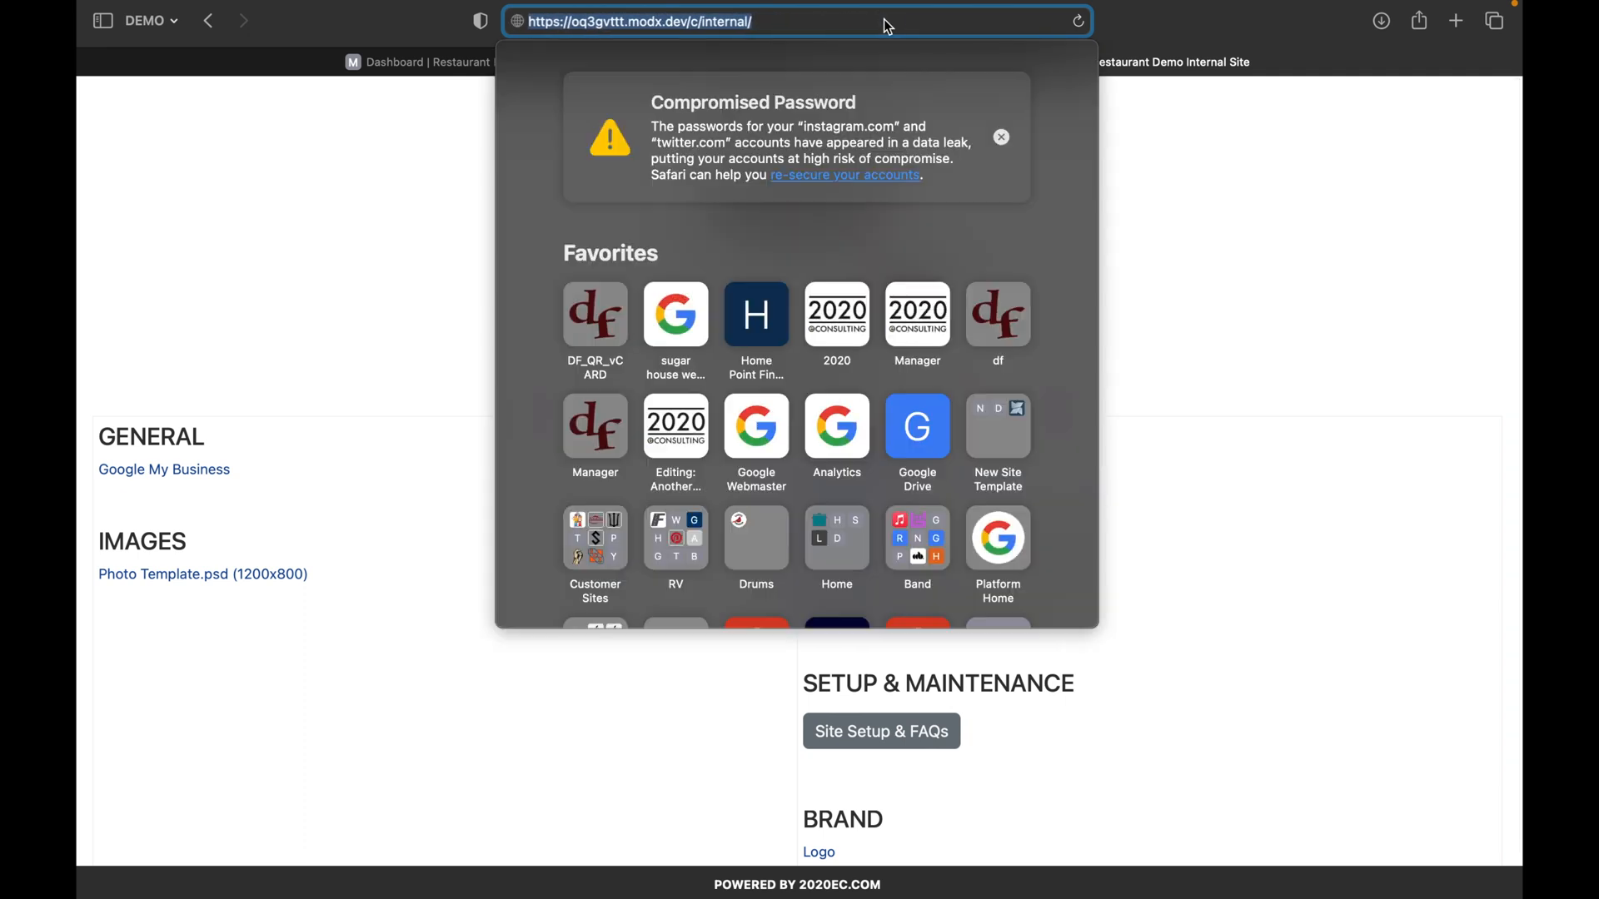
{"action": "left_click", "coordinate": [692, 23]}
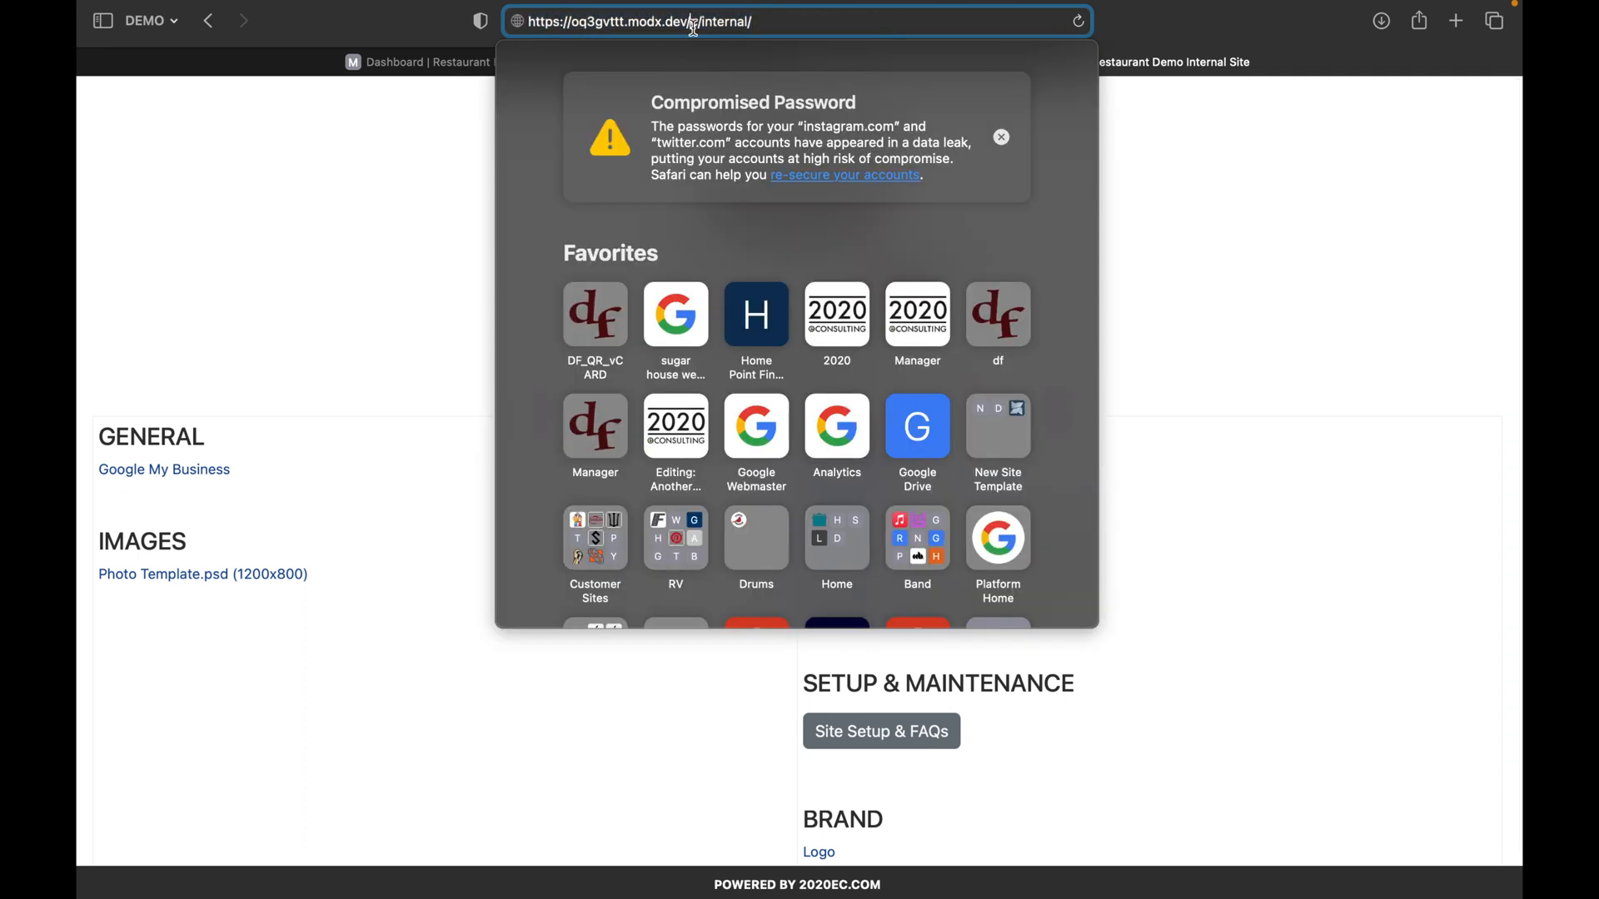
{"action": "left_click_drag", "start_coordinate": [694, 25], "coordinate": [901, 59]}
{"action": "key", "text": "BackSpace"}
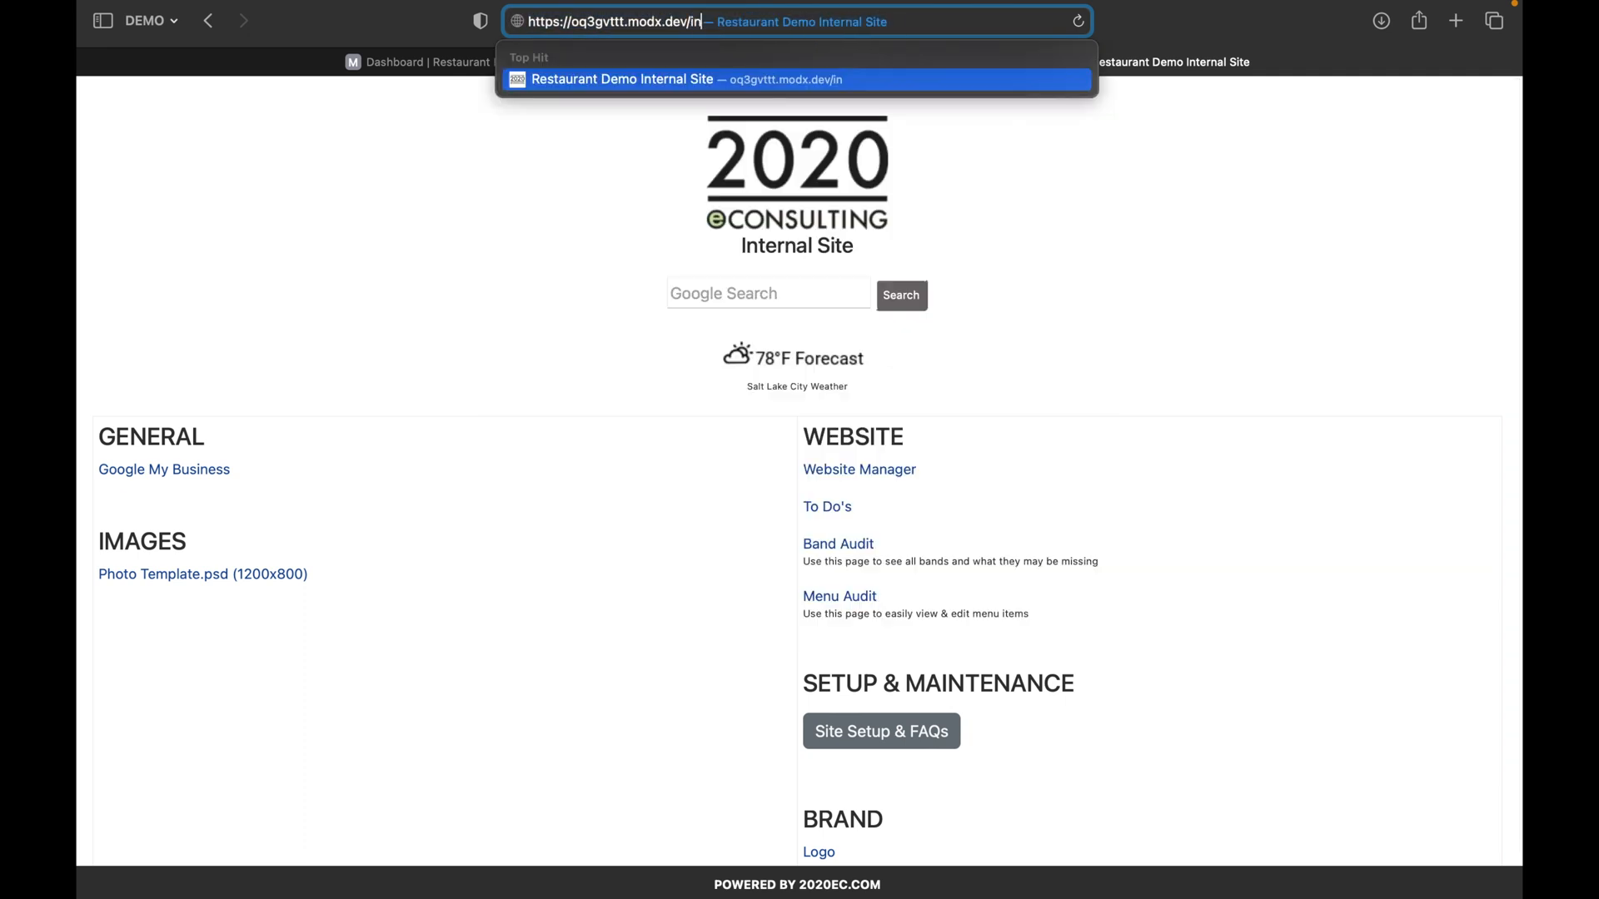
{"action": "key", "text": "Return"}
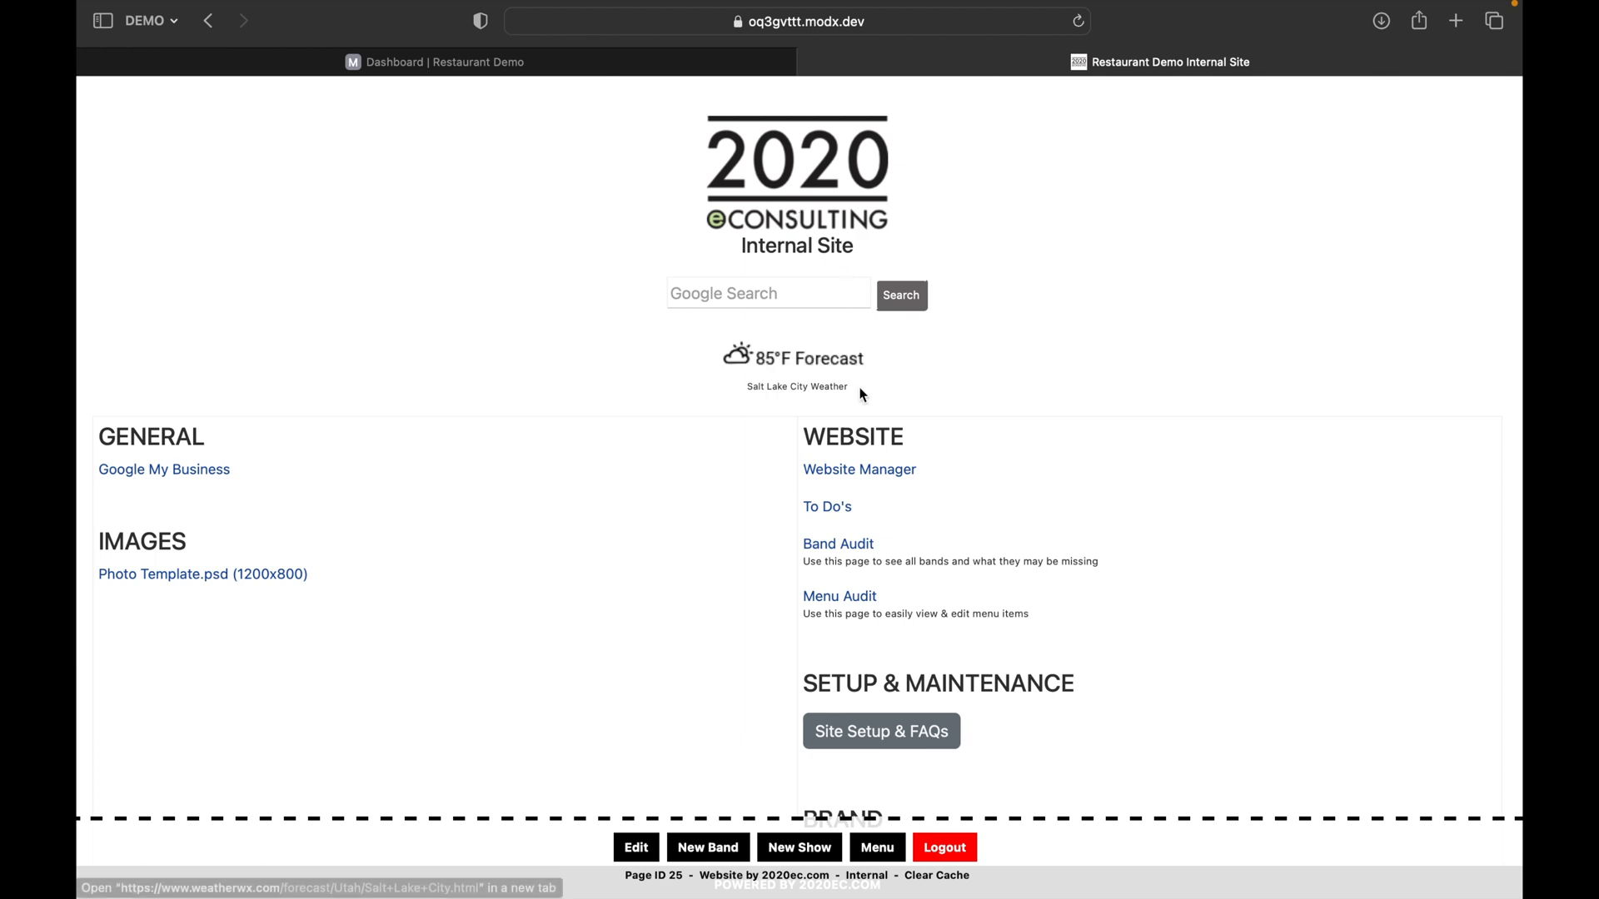
Open the To Do's list of incomplete pages and open its Reviews & News entry for editing in a new tab.
{"action": "left_click", "coordinate": [833, 509]}
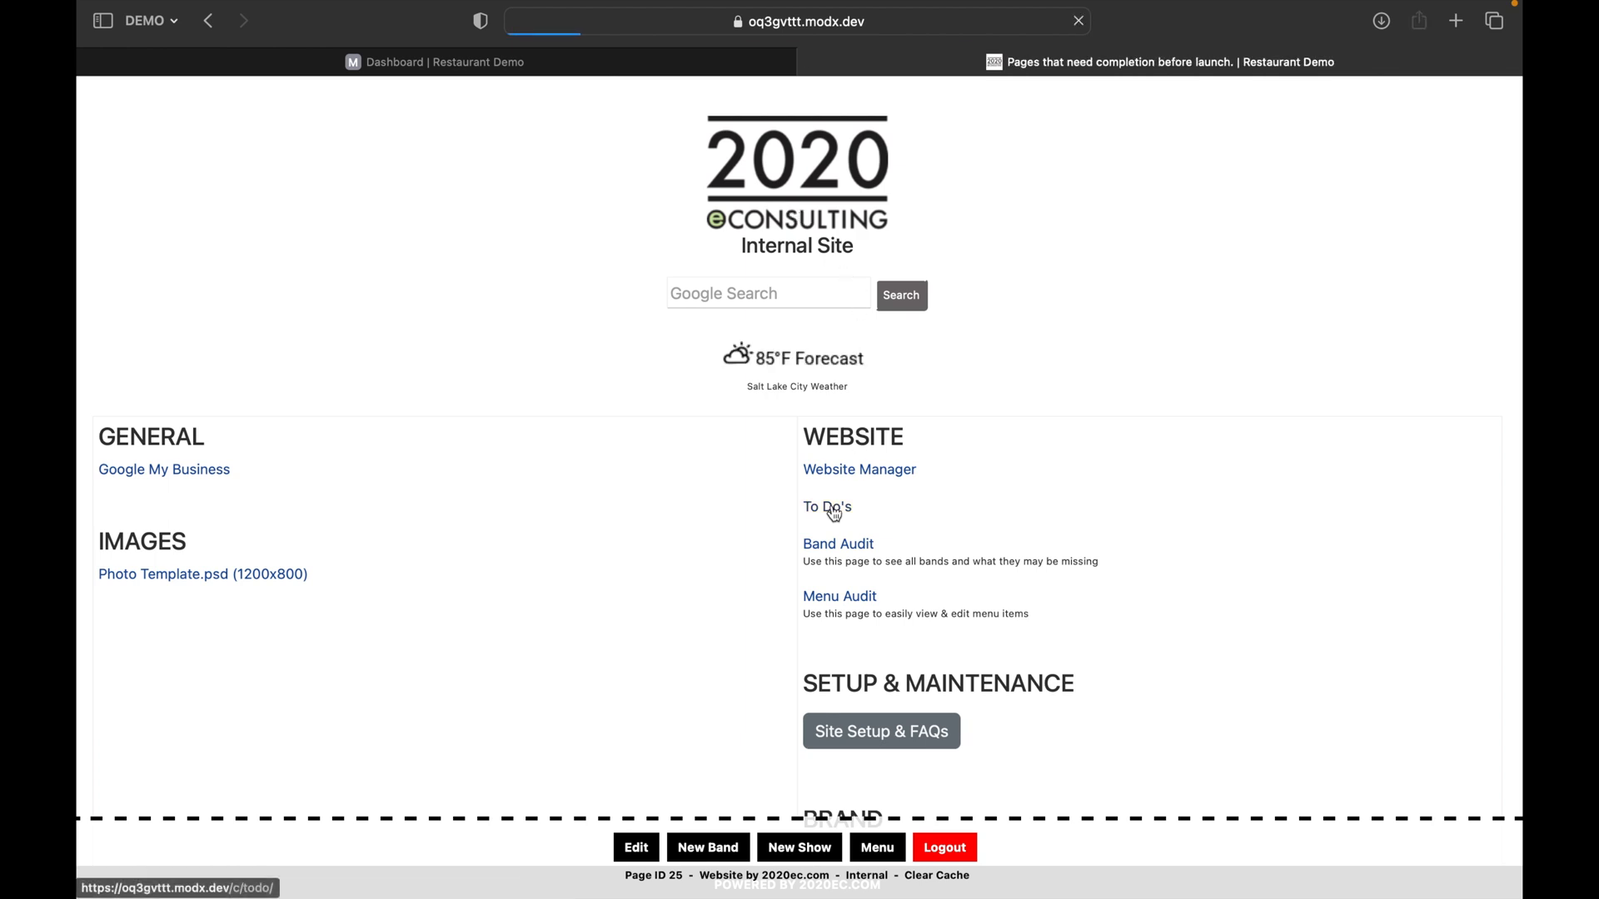
{"action": "scroll", "coordinate": [380, 333], "scroll_direction": "down", "scroll_amount": 4}
{"action": "scroll", "coordinate": [380, 333], "scroll_direction": "down", "scroll_amount": 1}
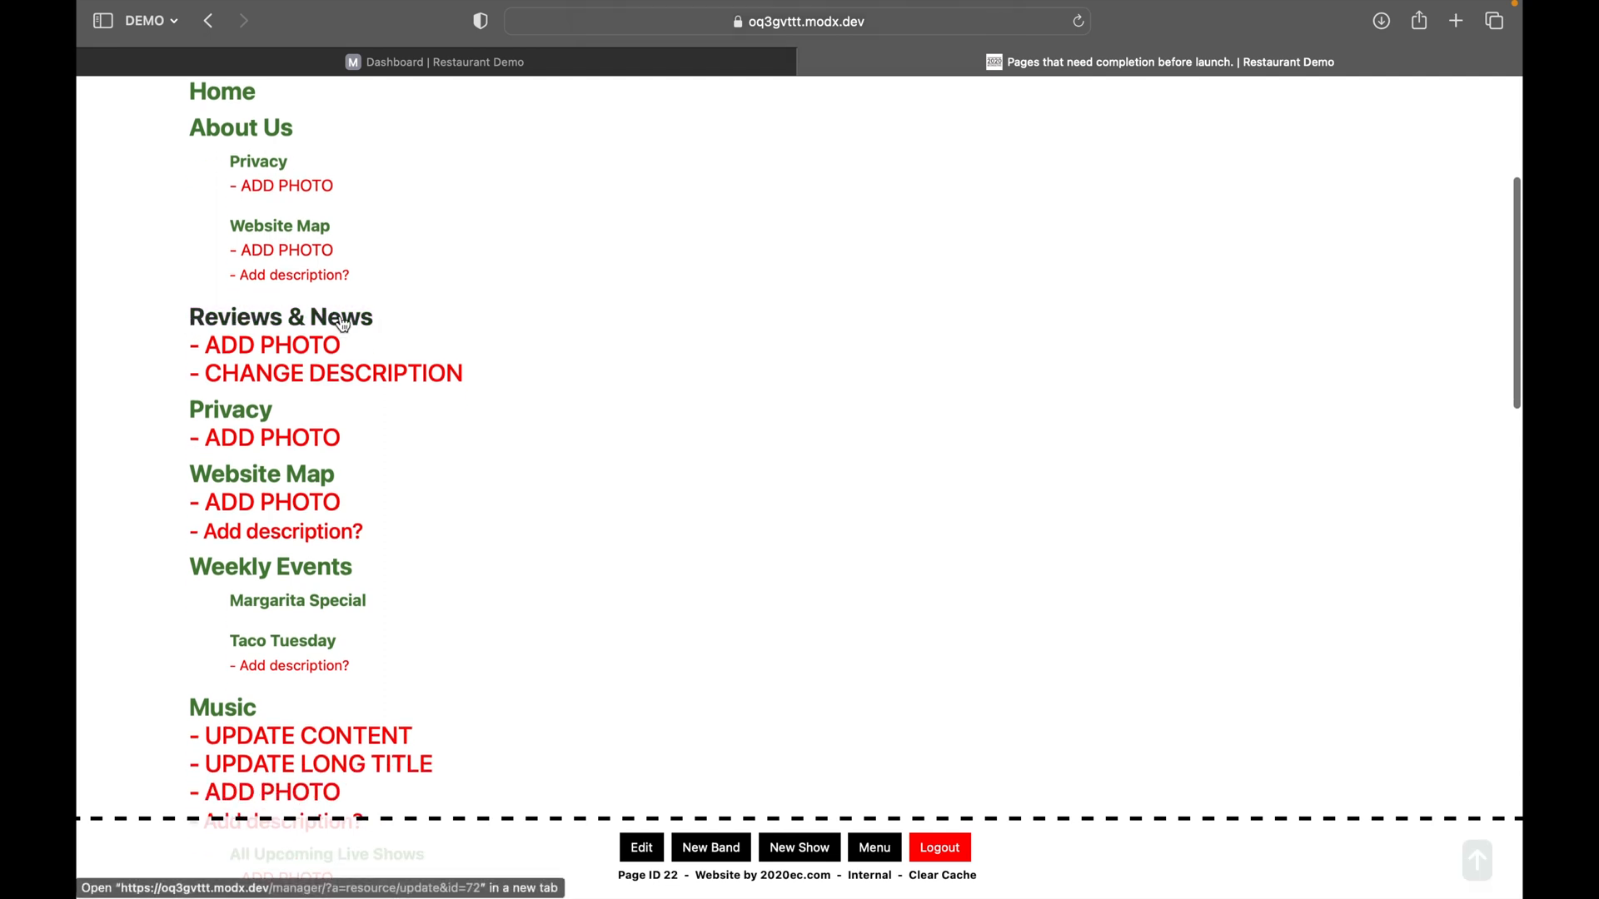
{"action": "left_click", "coordinate": [290, 372], "text": "super"}
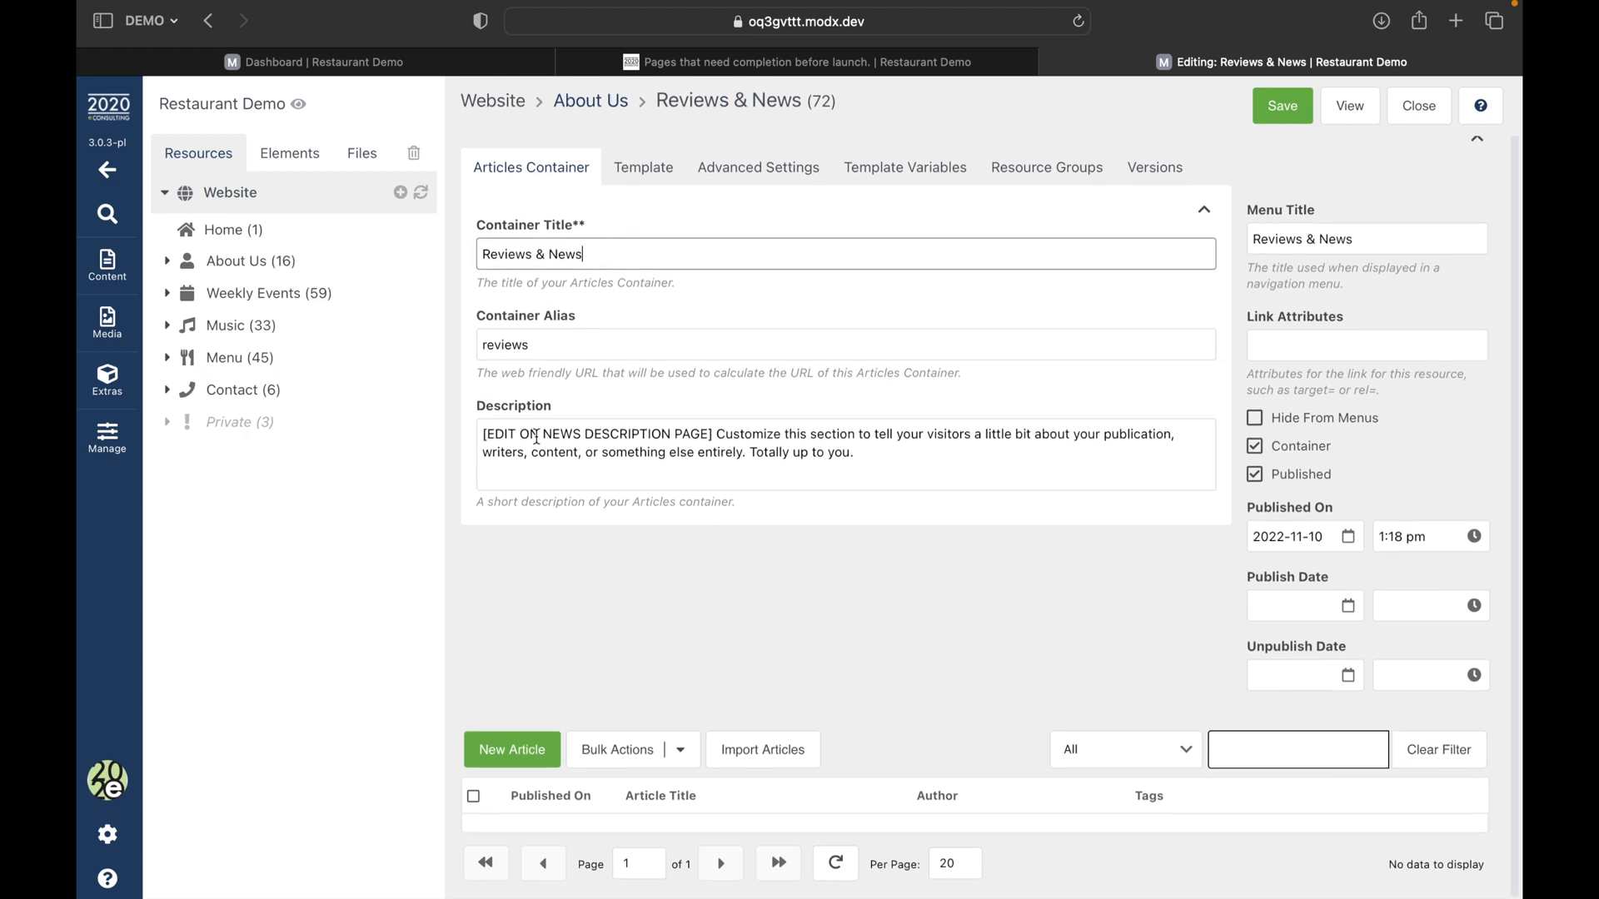
Check where the Reviews & News description text appears on the live page, then return to the page's editor.
{"action": "left_click", "coordinate": [487, 442]}
{"action": "left_click_drag", "start_coordinate": [858, 454], "coordinate": [406, 379]}
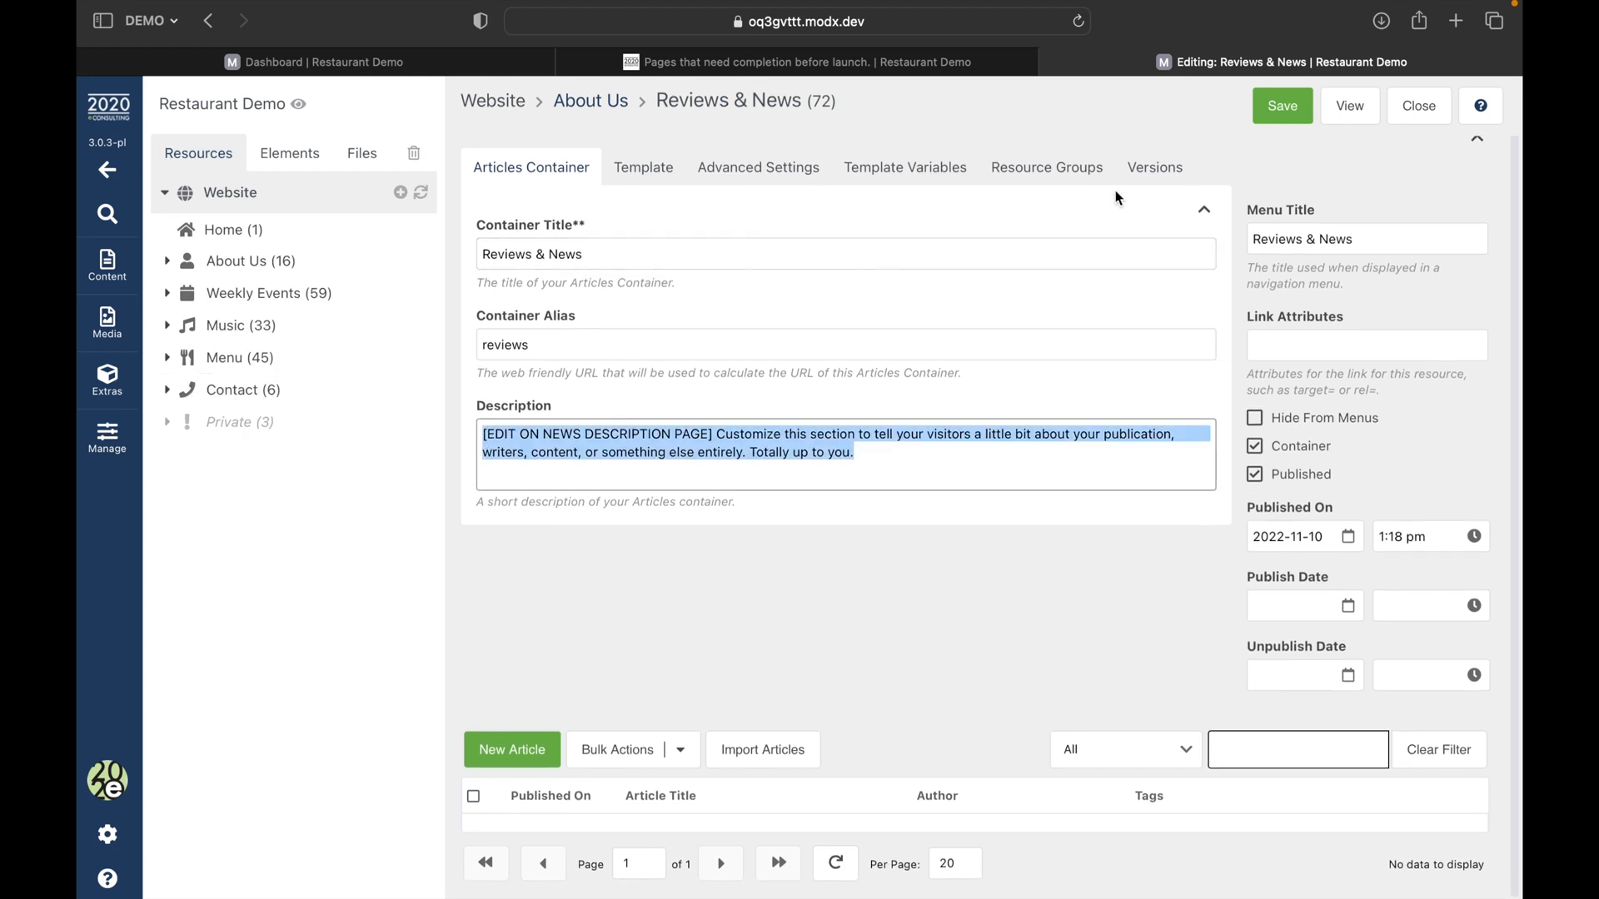
{"action": "left_click", "coordinate": [1350, 106]}
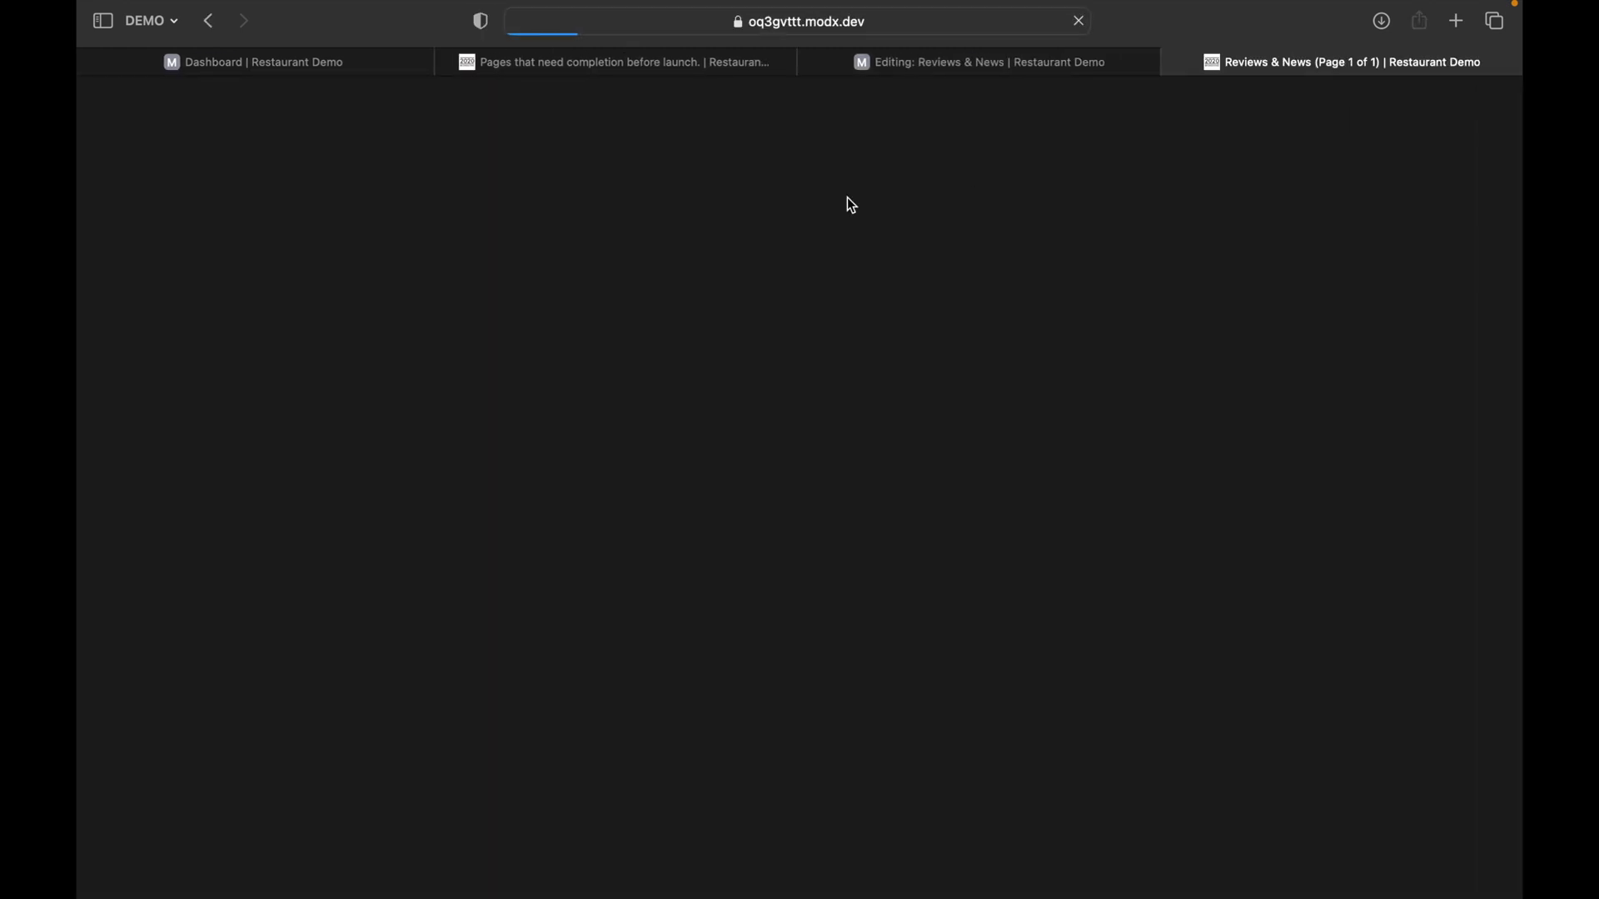
{"action": "scroll", "coordinate": [848, 202], "scroll_direction": "down", "scroll_amount": 3}
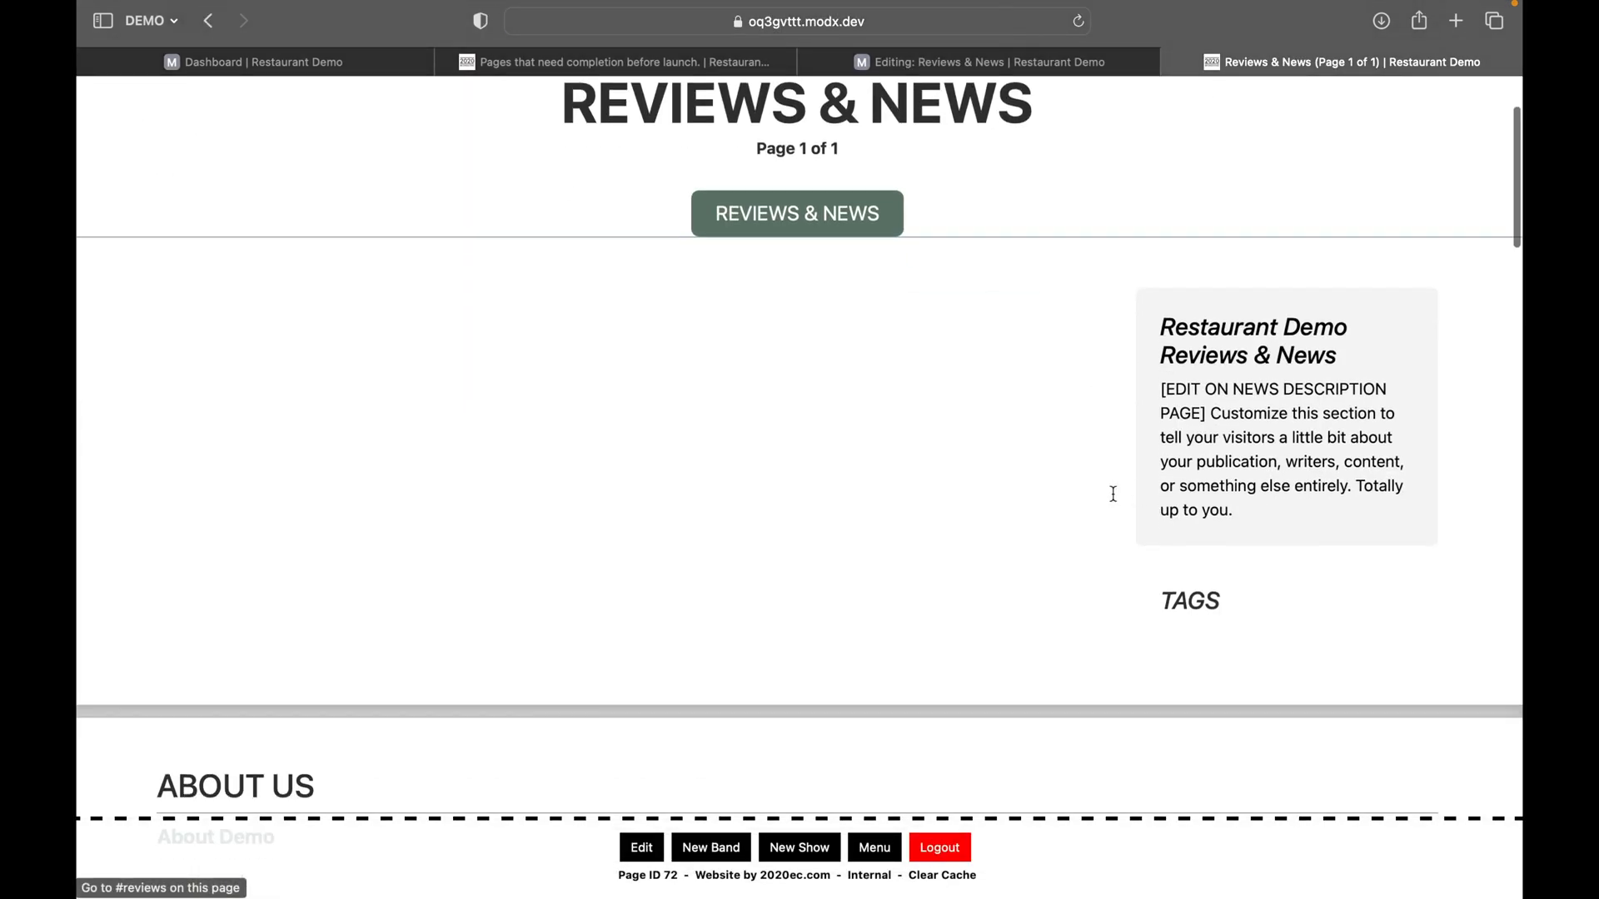
{"action": "left_click", "coordinate": [960, 55]}
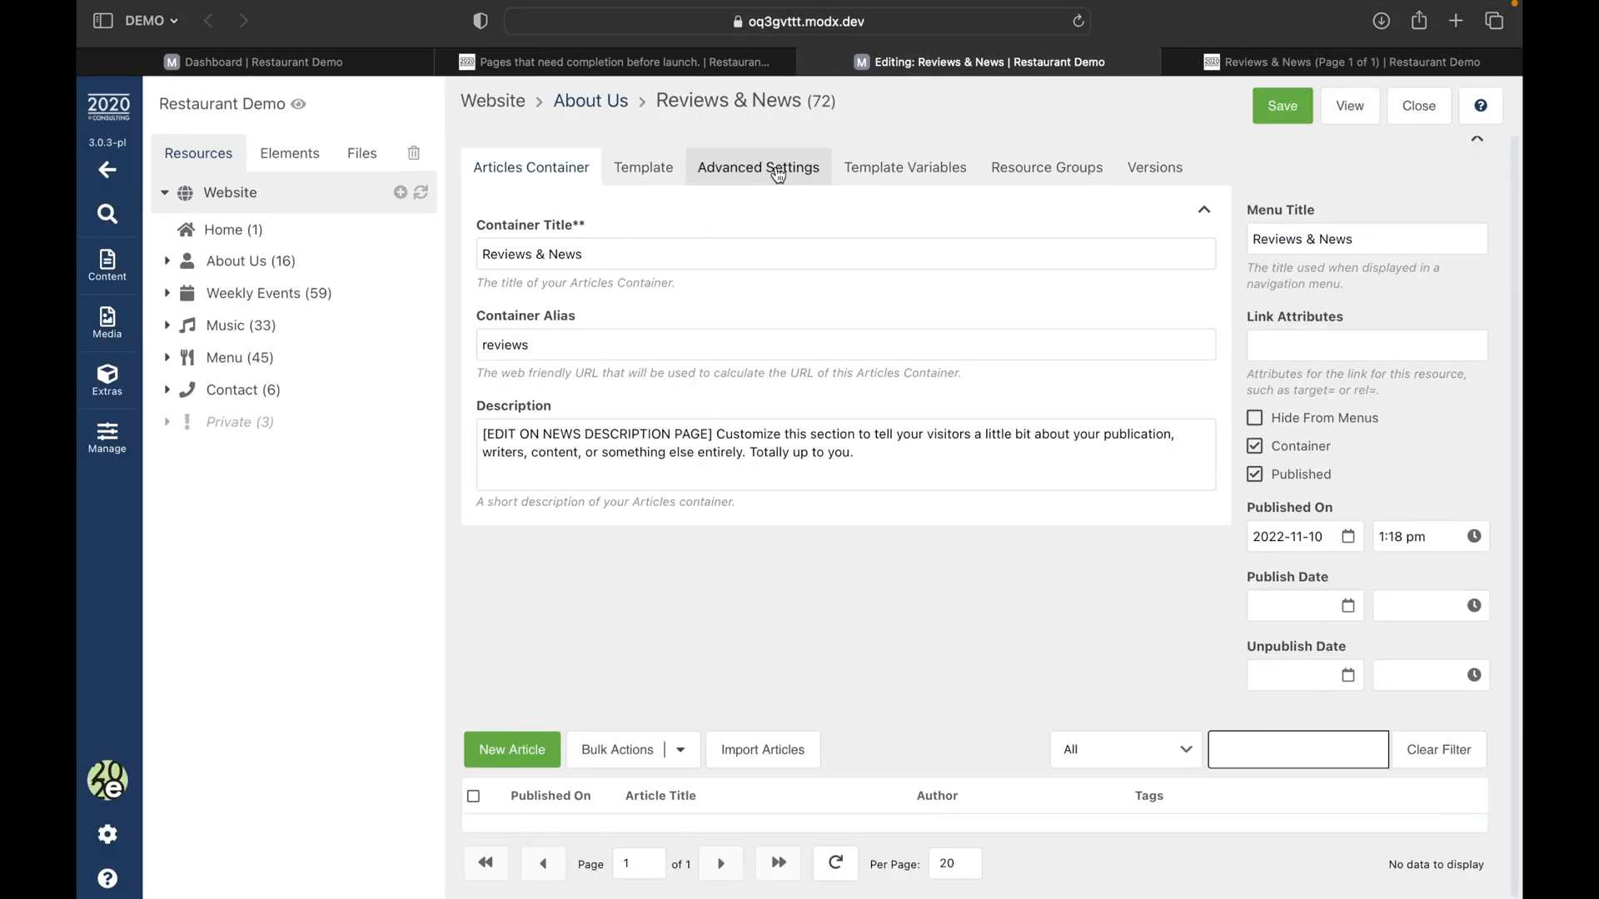
Set the MainPhoto of Reviews & News to french-fries.jpeg from the Temporary folder and save the page.
{"action": "left_click", "coordinate": [900, 178]}
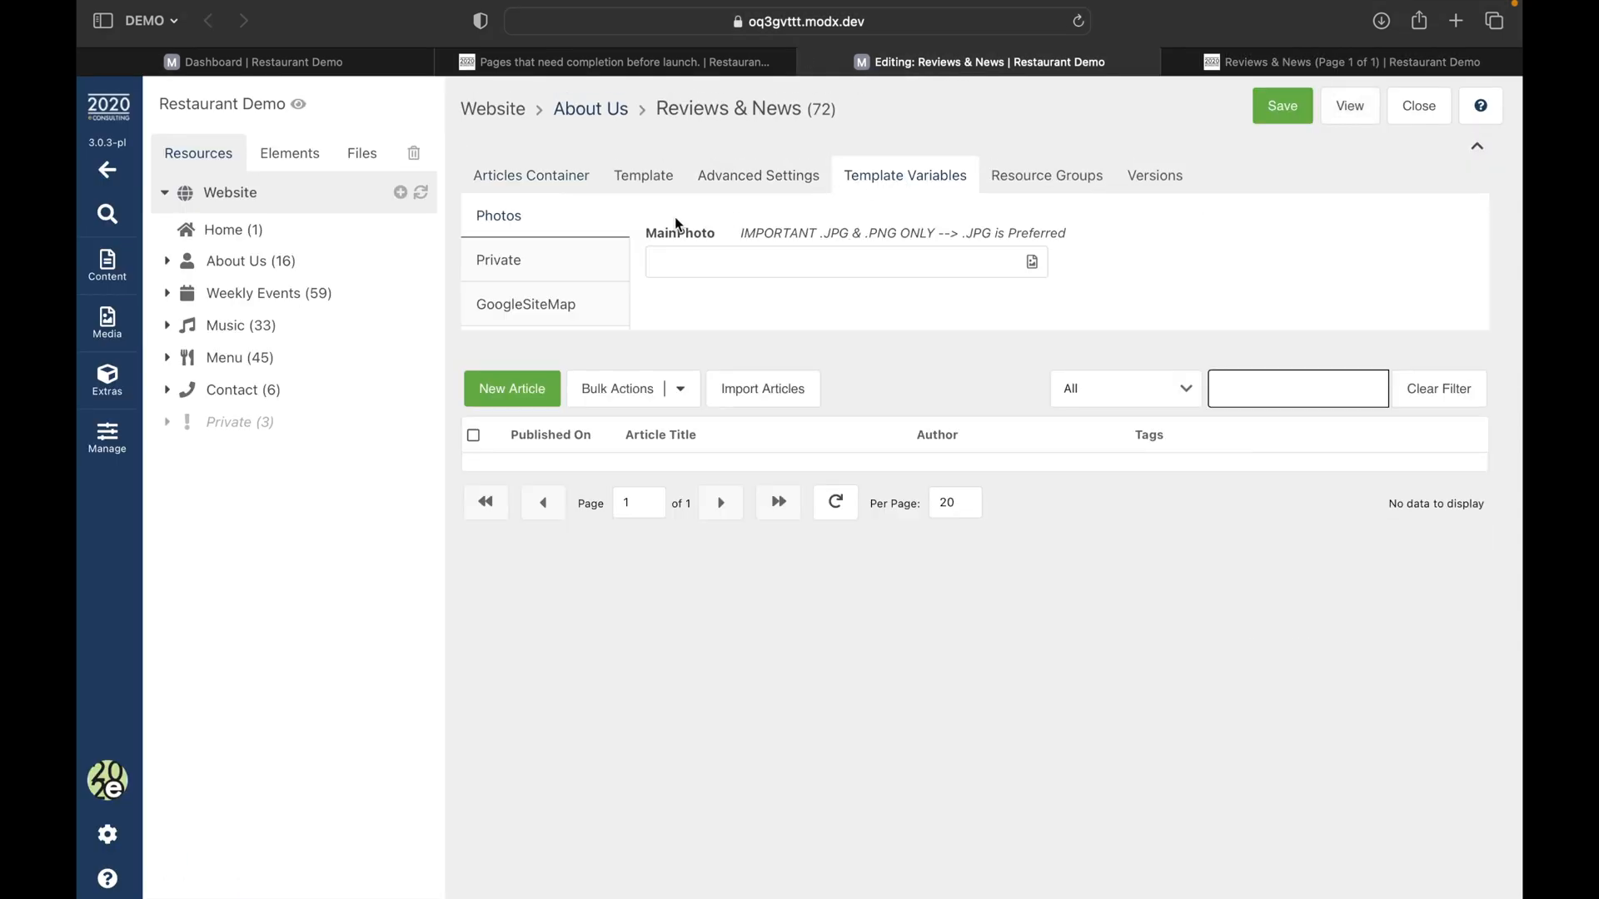
{"action": "left_click", "coordinate": [1032, 262]}
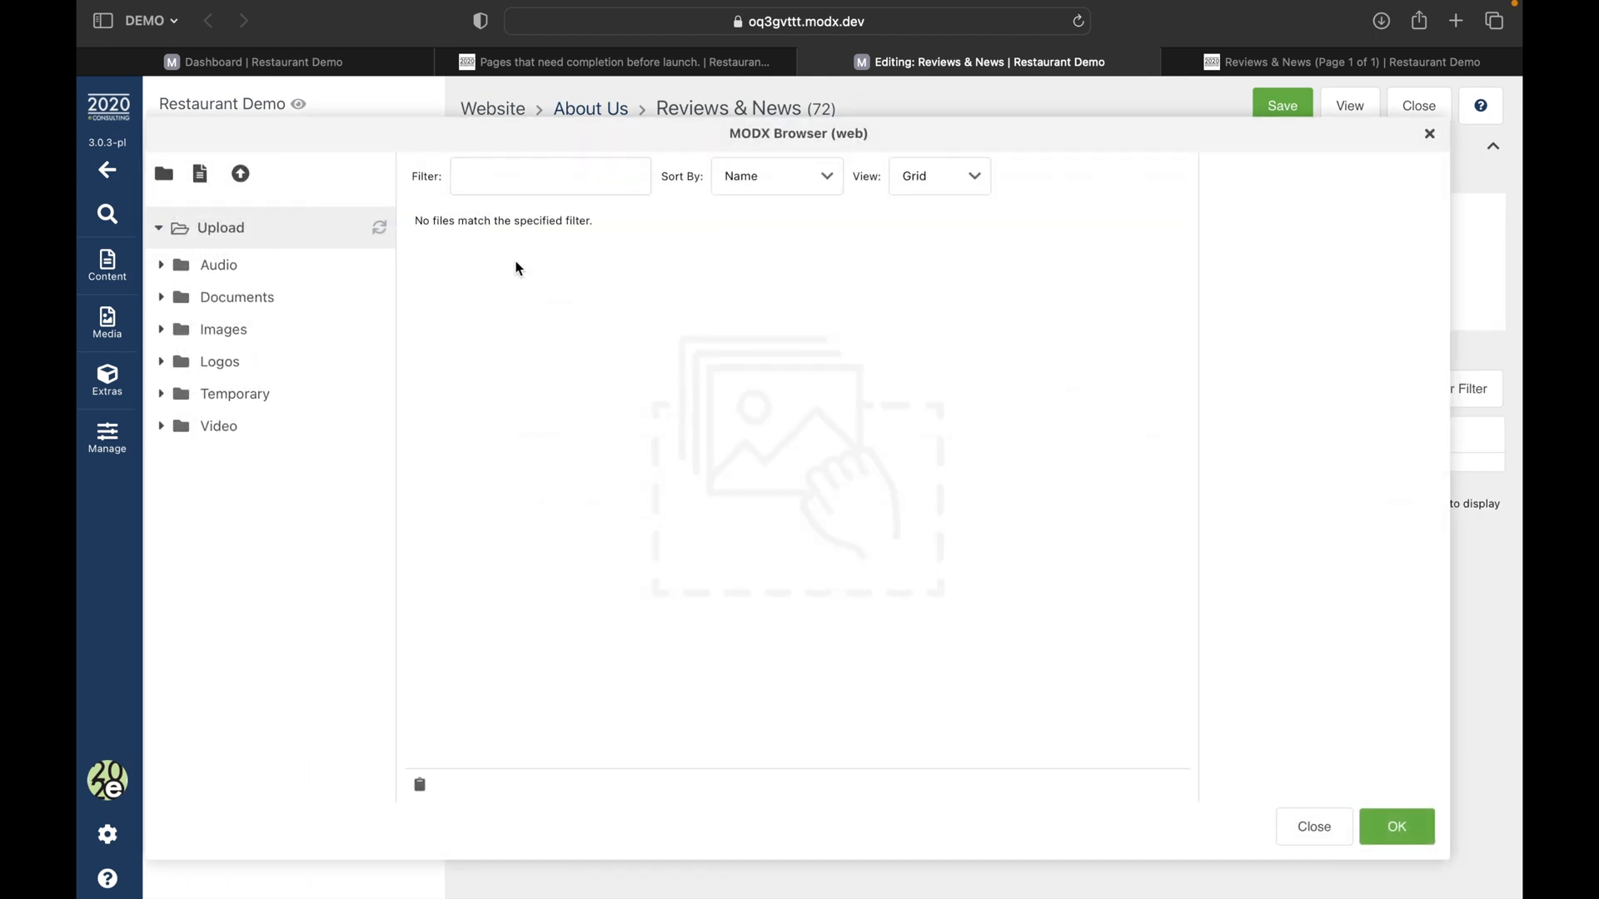
{"action": "left_click", "coordinate": [218, 394]}
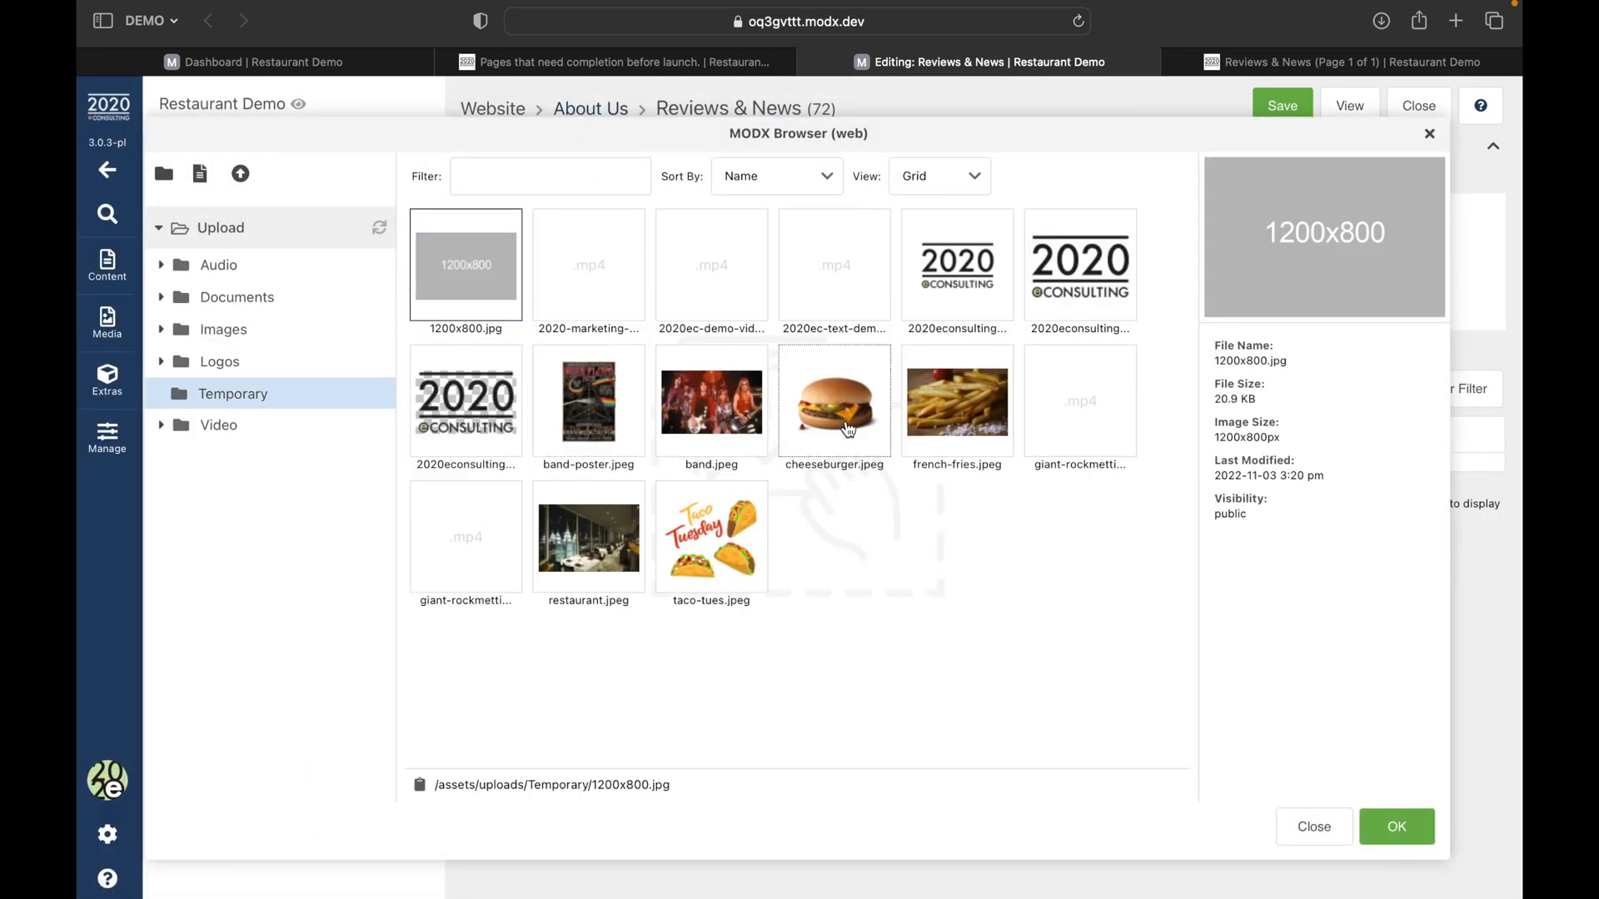
{"action": "double_click", "coordinate": [982, 438]}
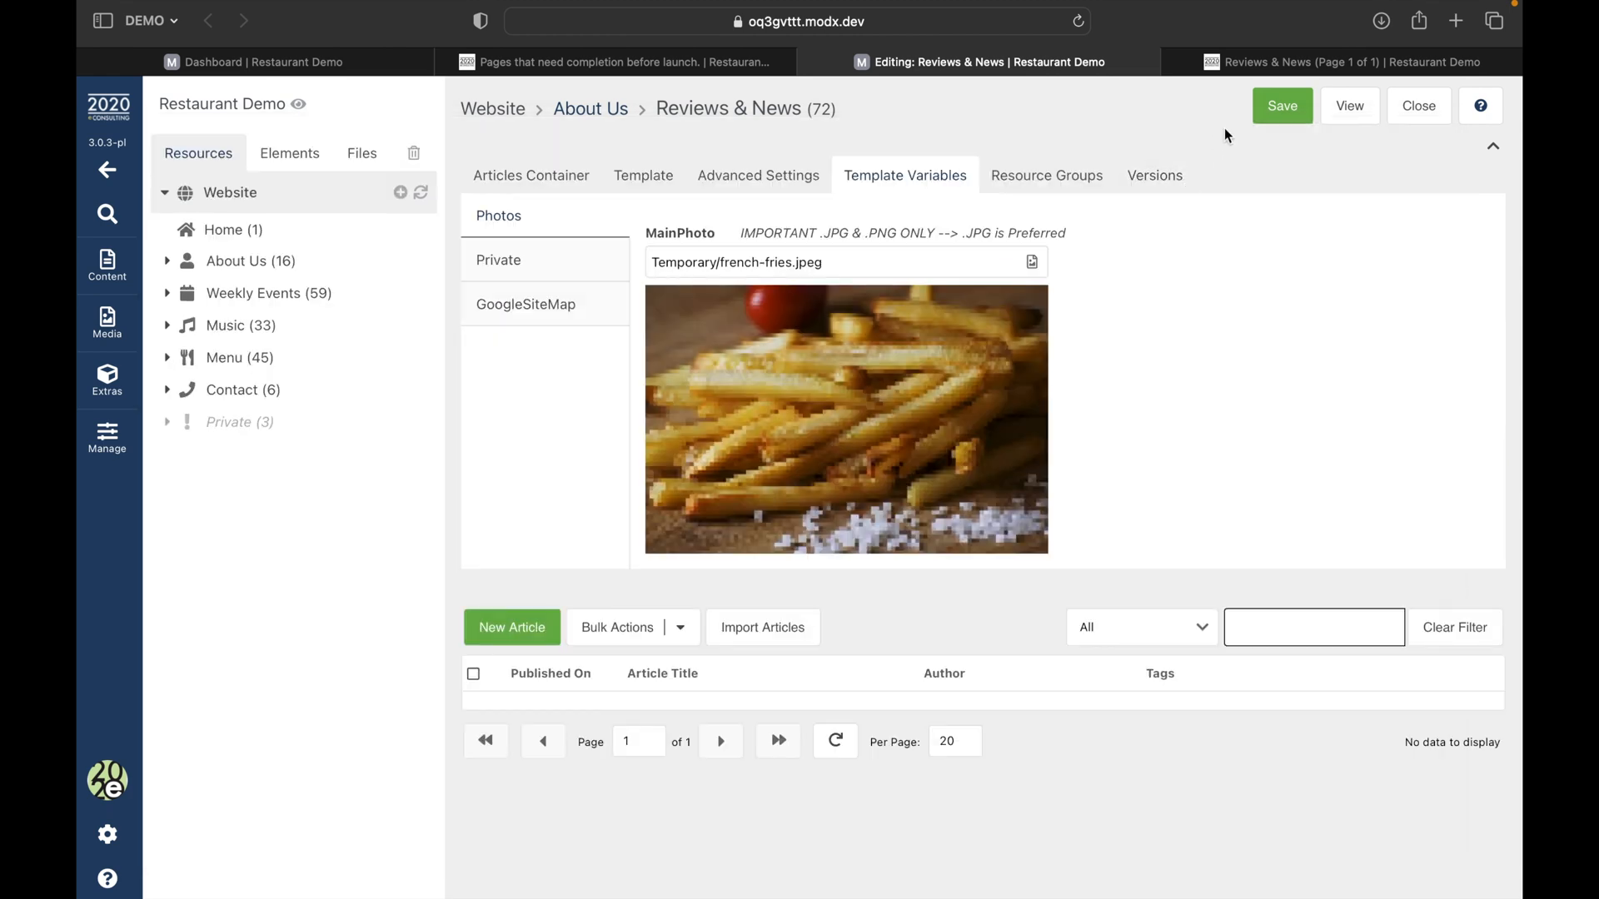
{"action": "left_click", "coordinate": [1285, 116]}
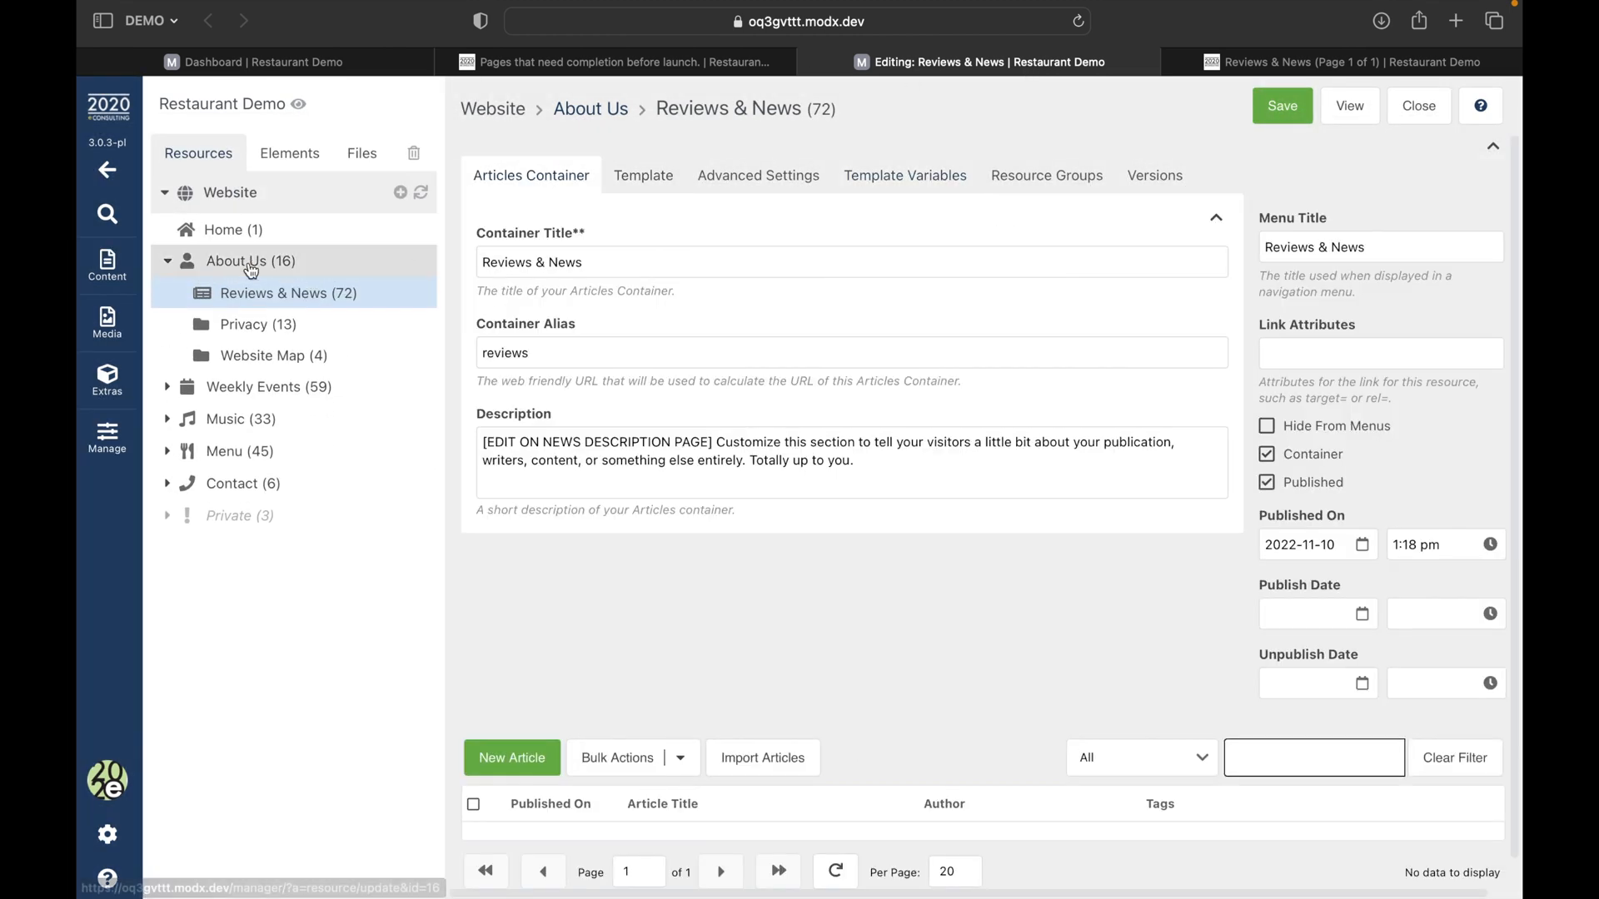
Open the Reviews & News resource under About Us in the resource tree.
{"action": "left_click", "coordinate": [168, 261]}
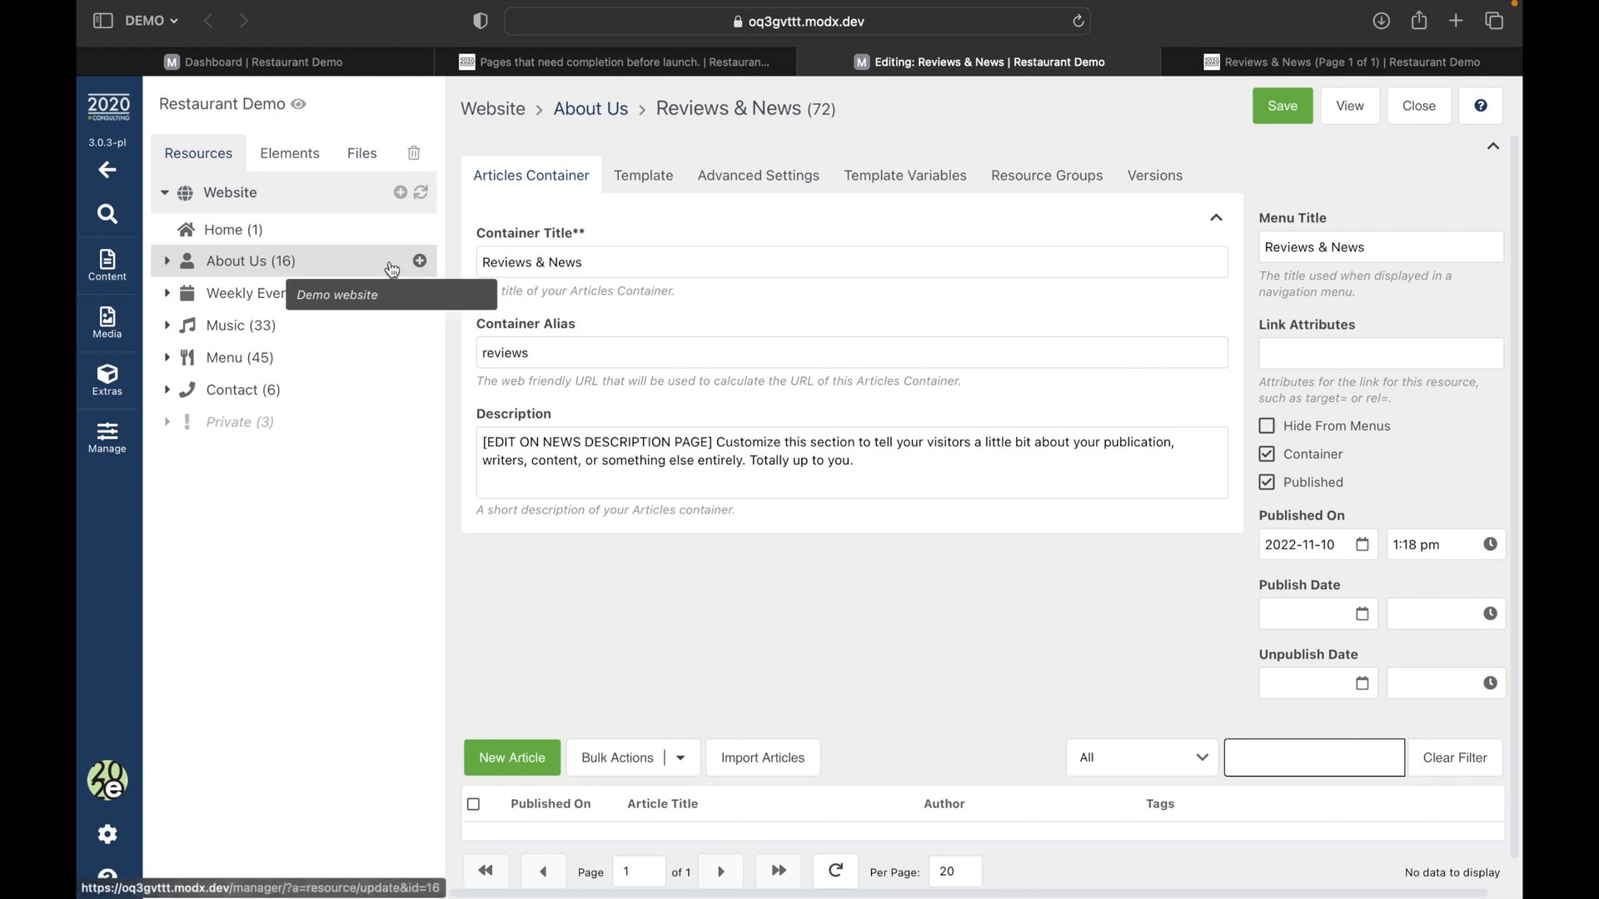
{"action": "left_click", "coordinate": [168, 262]}
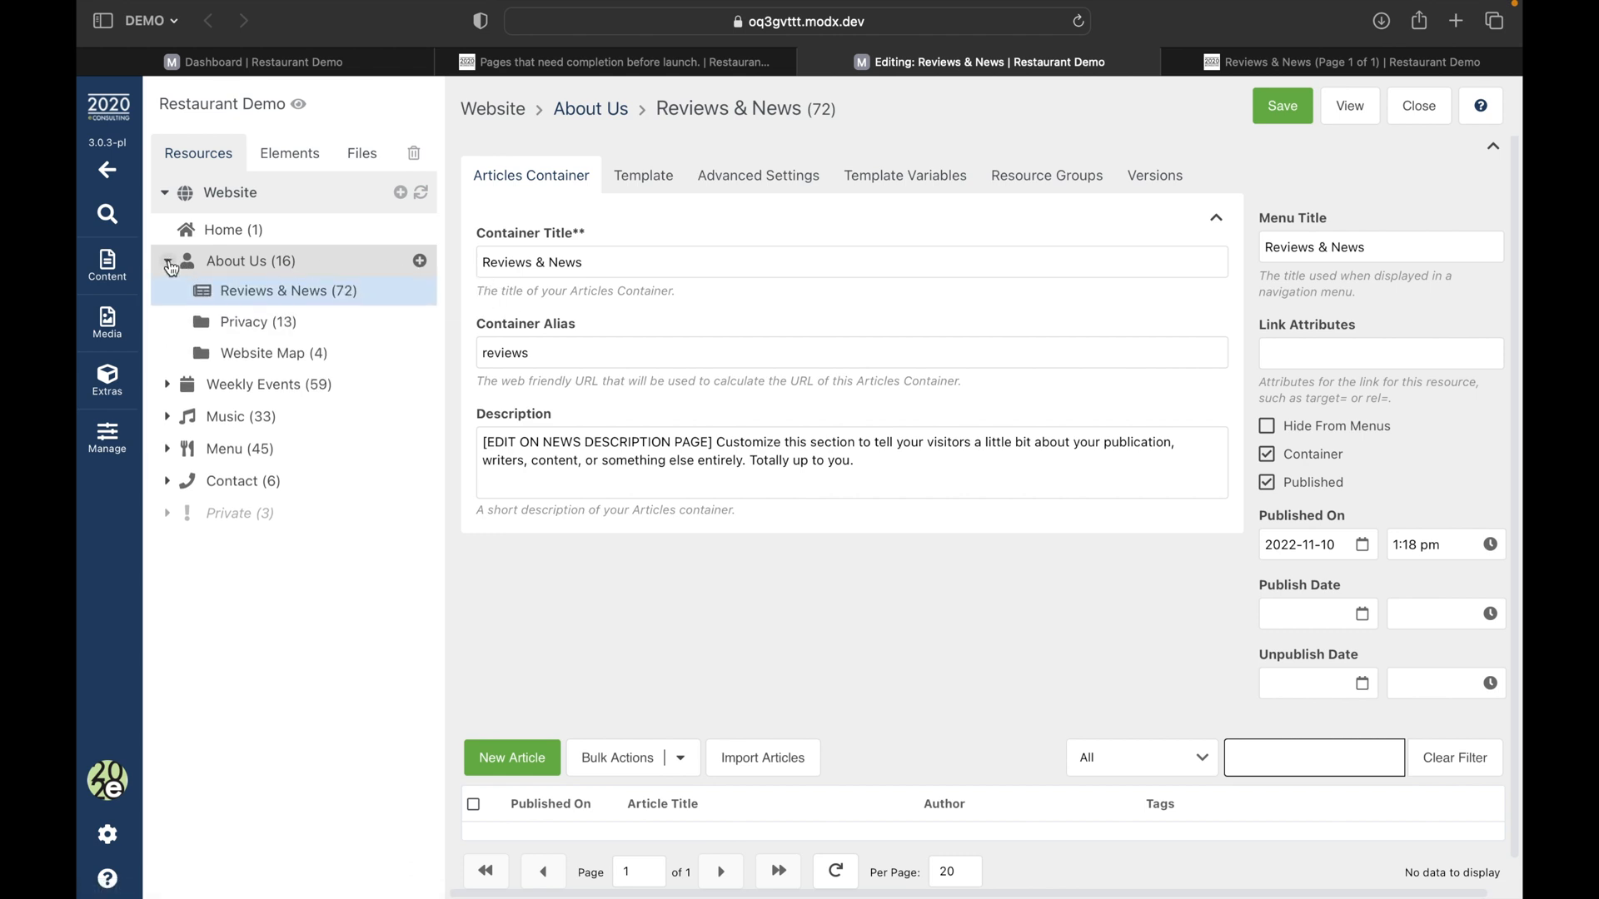
{"action": "left_click", "coordinate": [284, 298]}
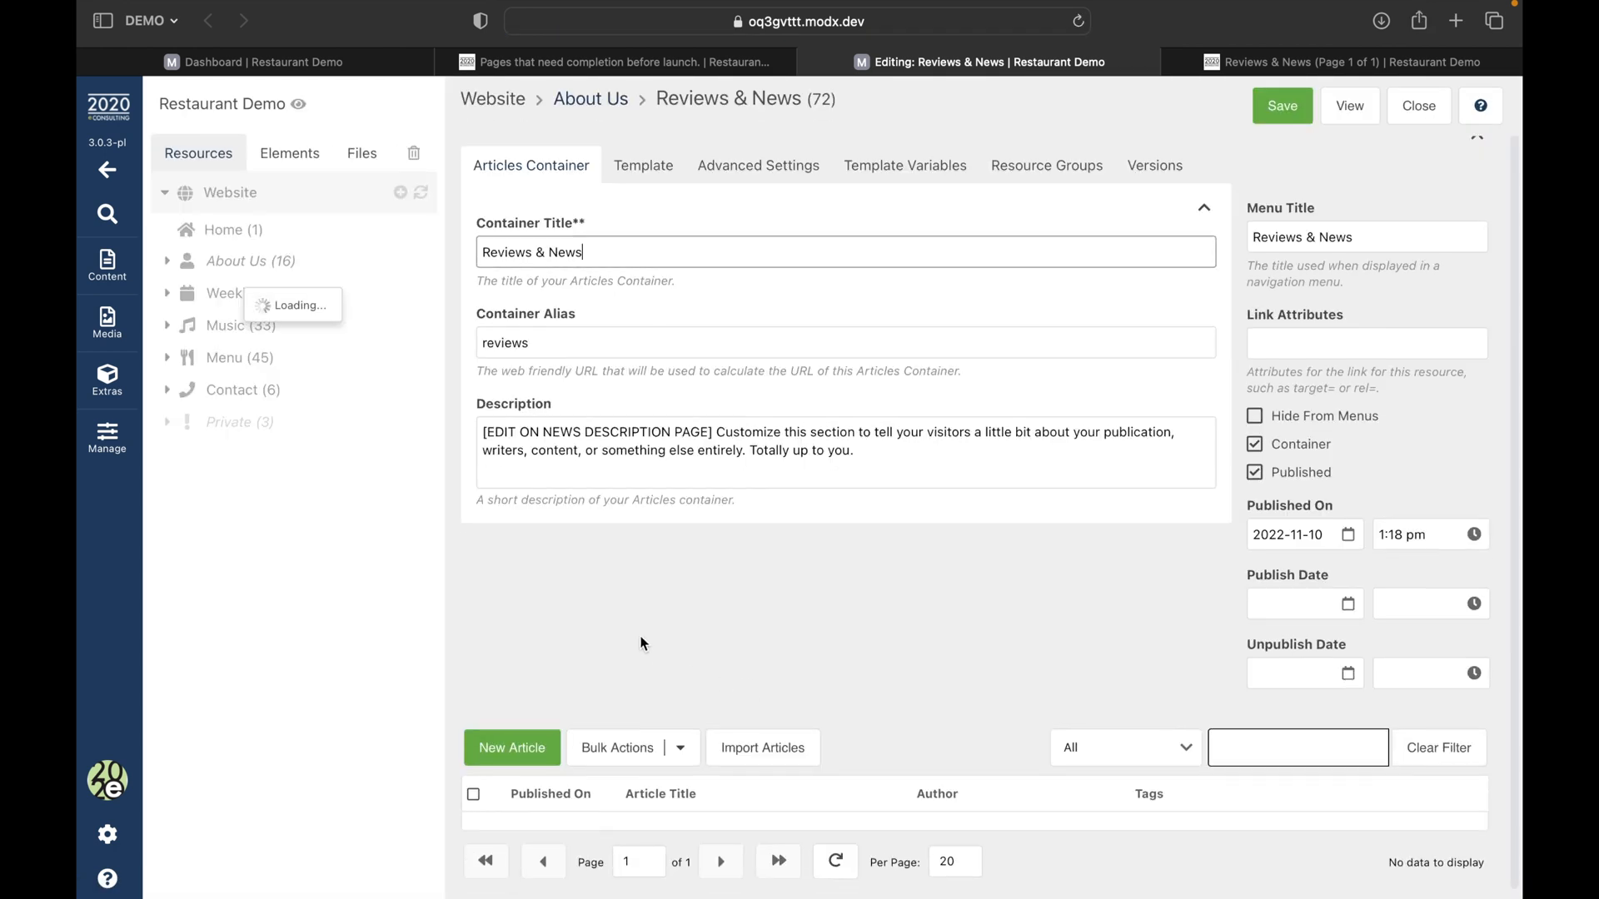
Create a new article in Reviews & News with the title "First article".
{"action": "left_click", "coordinate": [530, 750]}
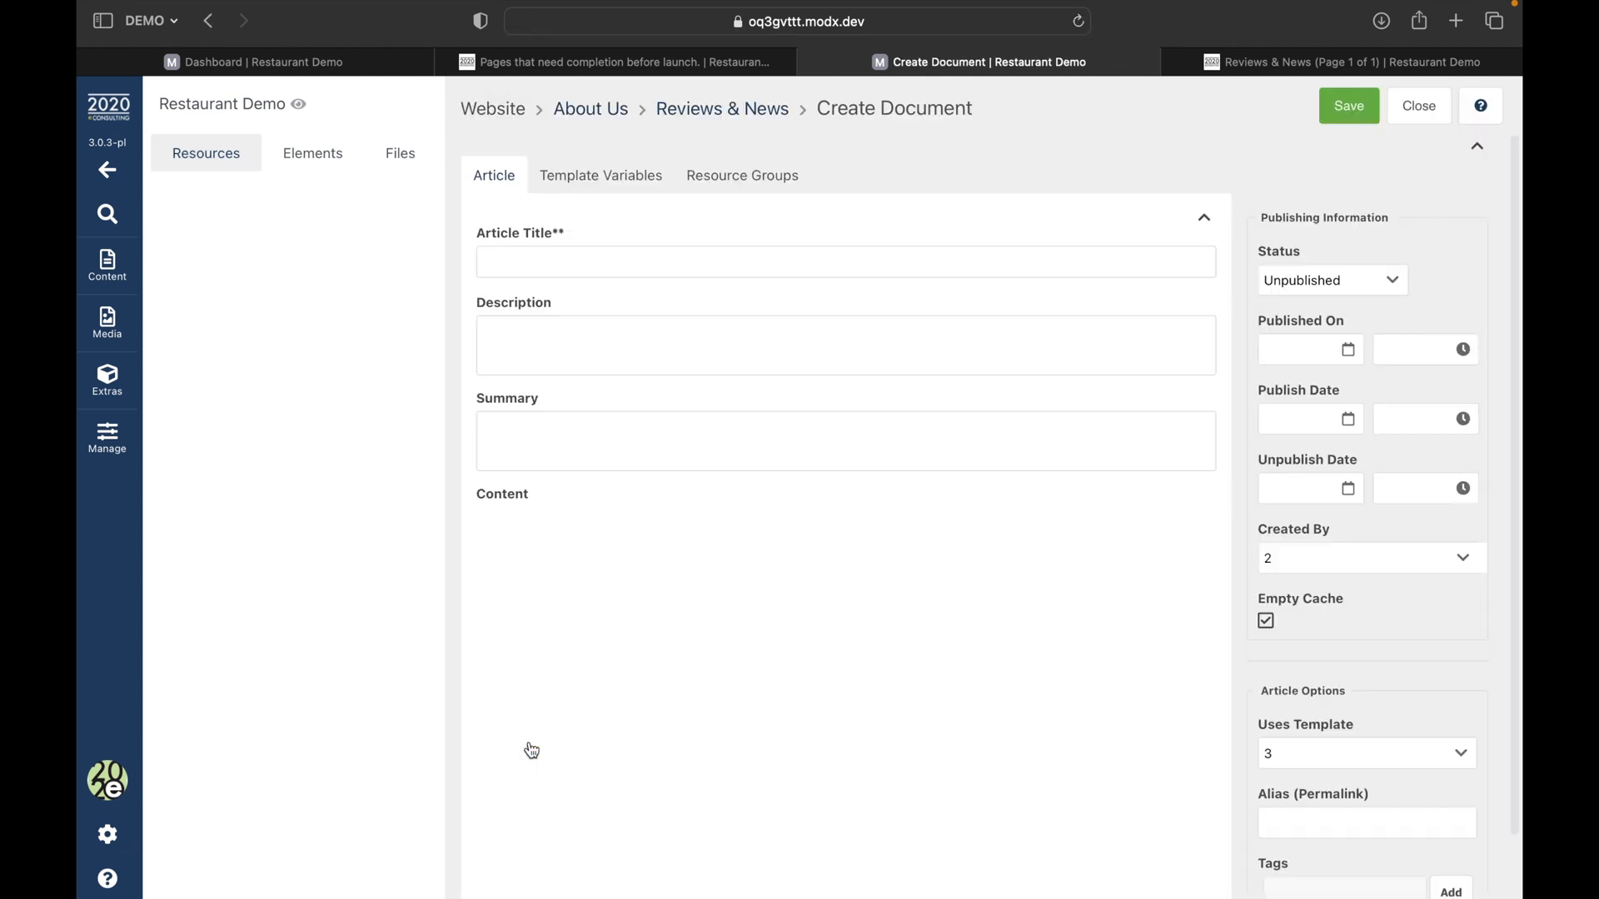
{"action": "type", "text": "First article"}
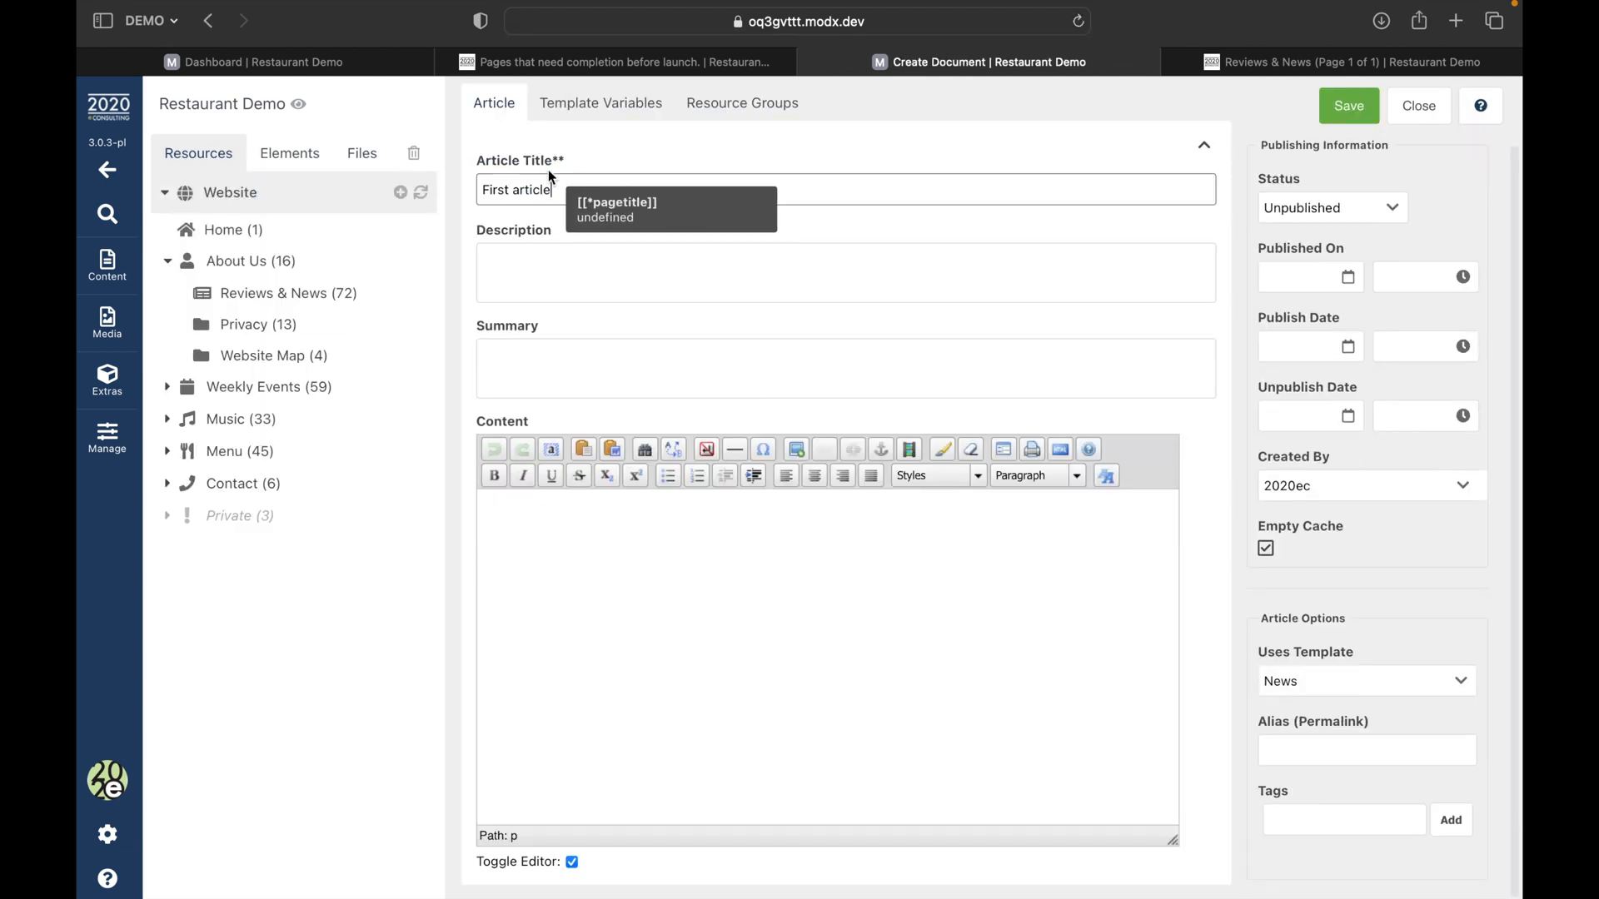
{"action": "left_click", "coordinate": [558, 279]}
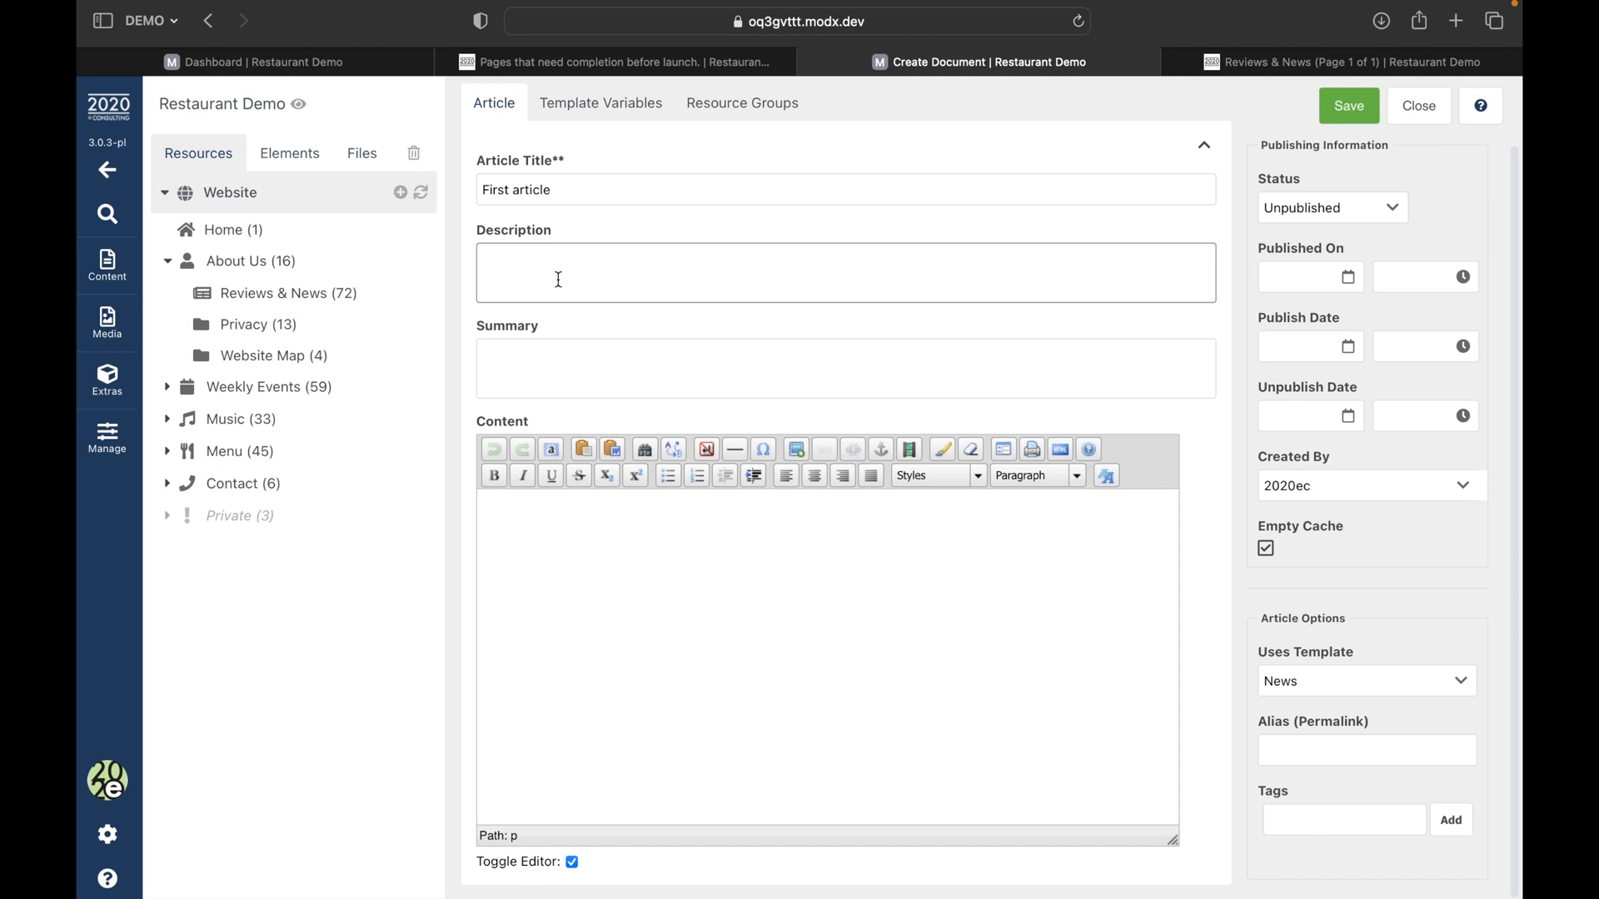
{"action": "left_click", "coordinate": [546, 373]}
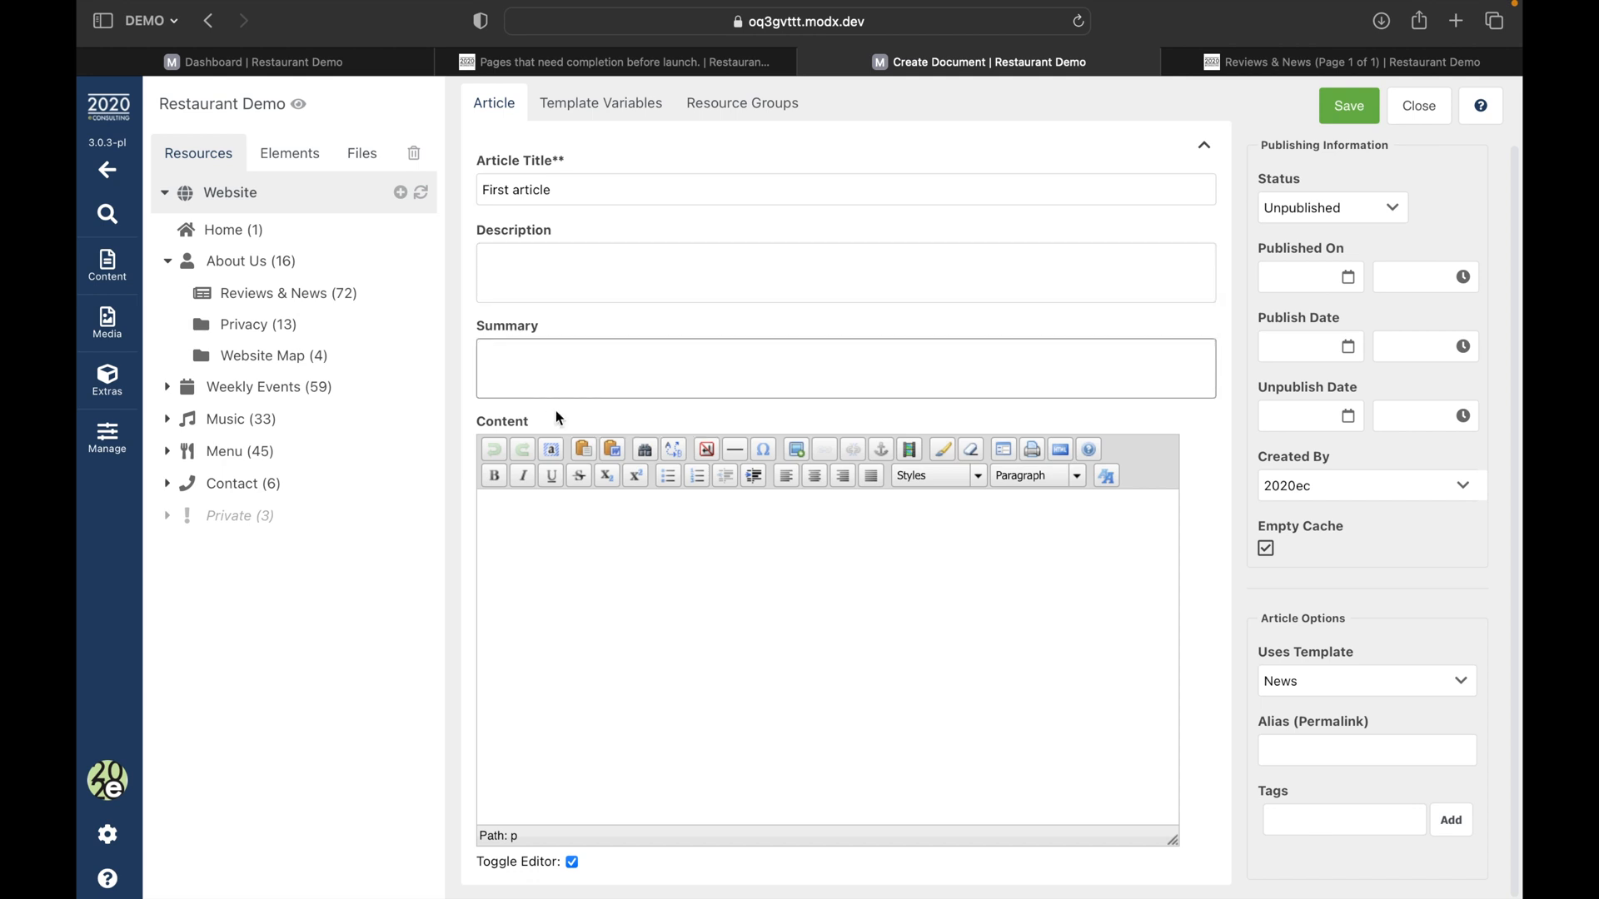
{"action": "left_click", "coordinate": [572, 536]}
Fill in the article's placeholder texts: "Description" as description, "Summary" as summary and "Content" as content.
{"action": "left_click", "coordinate": [550, 300]}
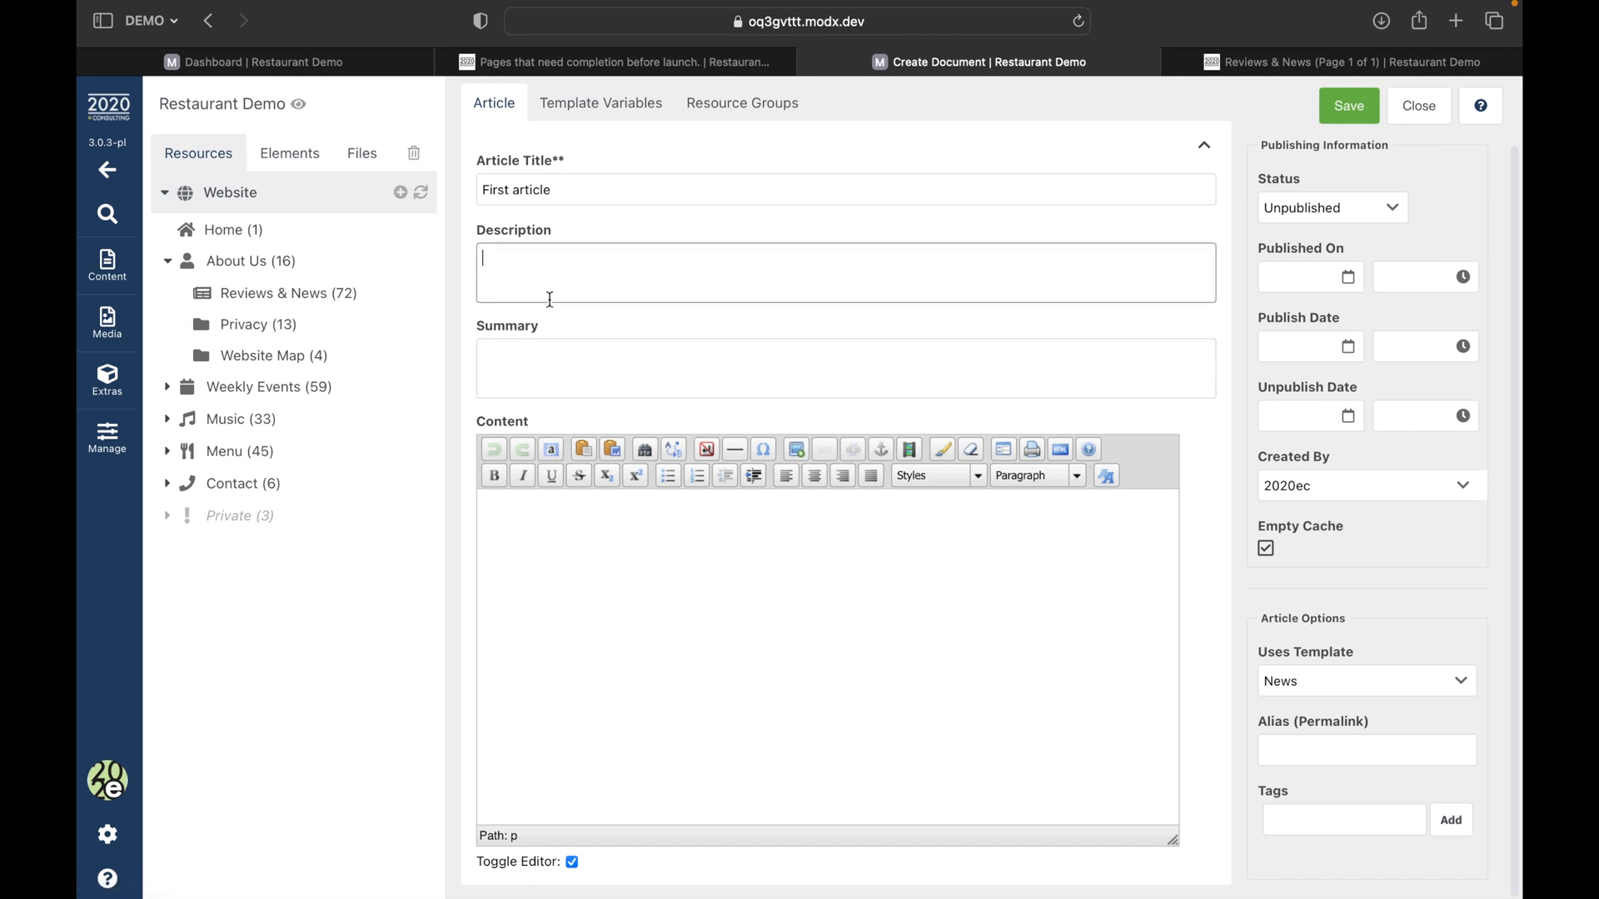
{"action": "type", "text": "de"}
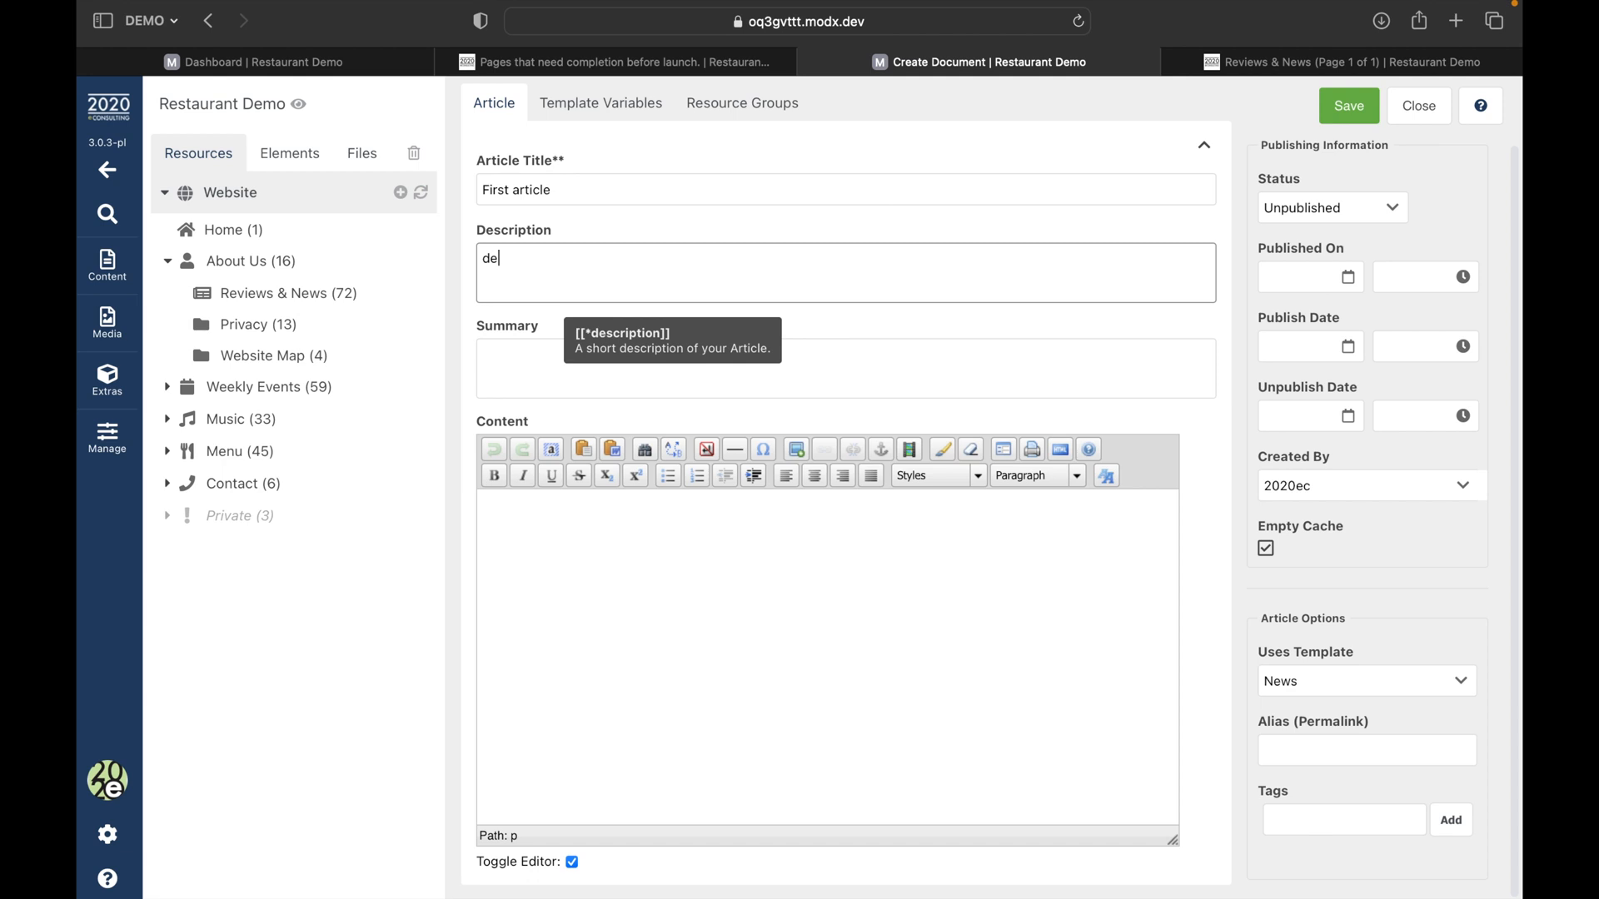
{"action": "key", "text": "BackSpace"}
{"action": "key", "text": "BackSpace"}
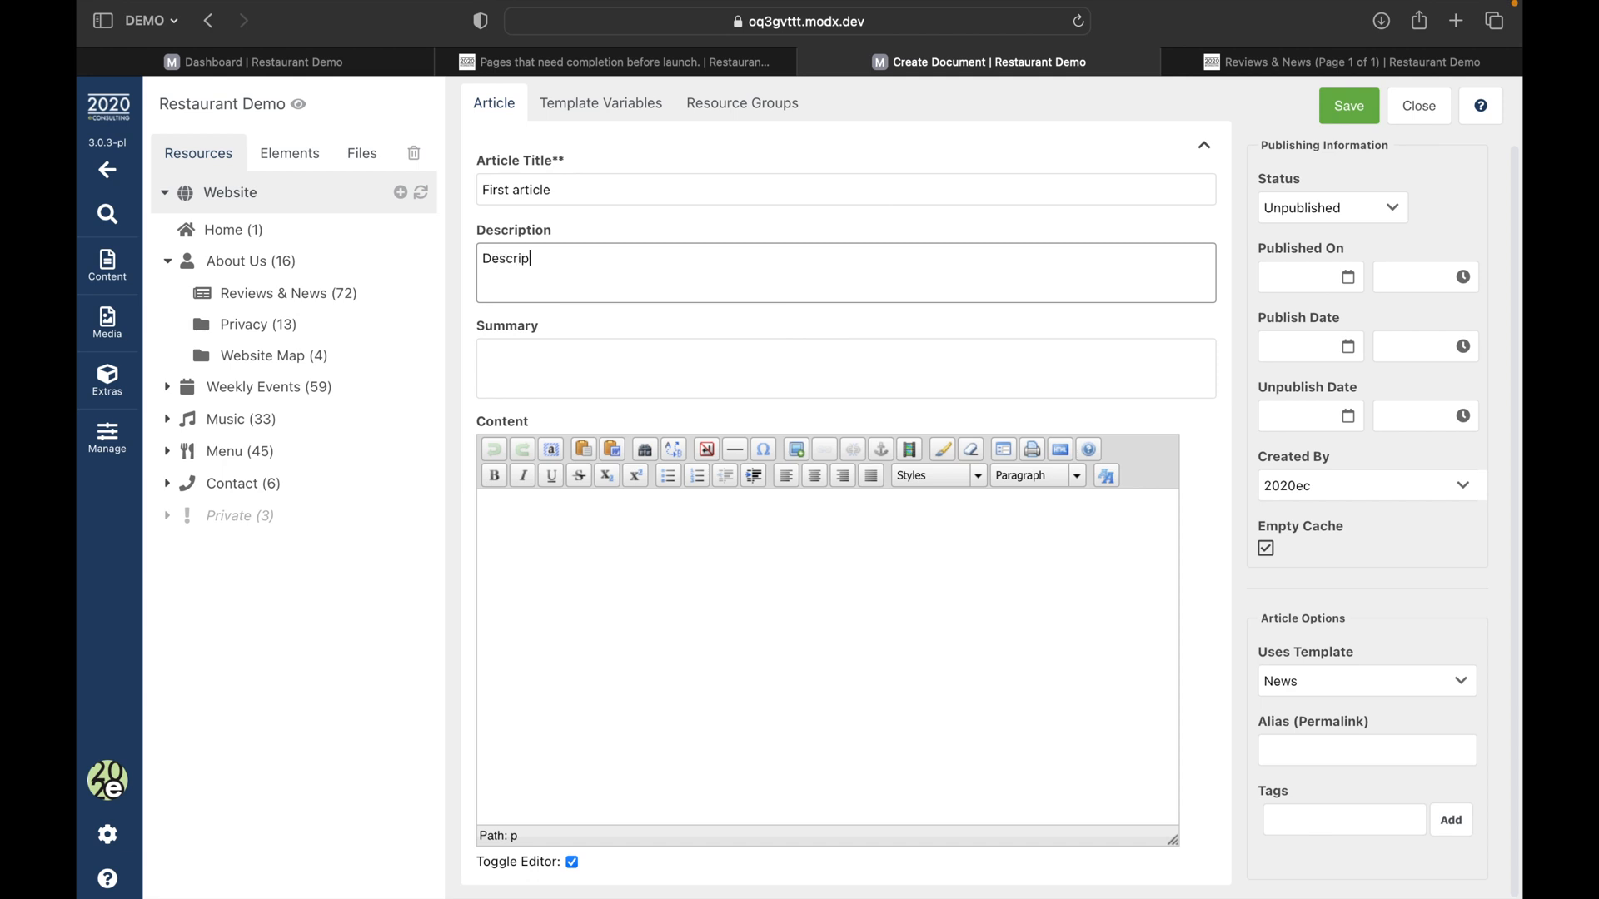
{"action": "left_click", "coordinate": [535, 375]}
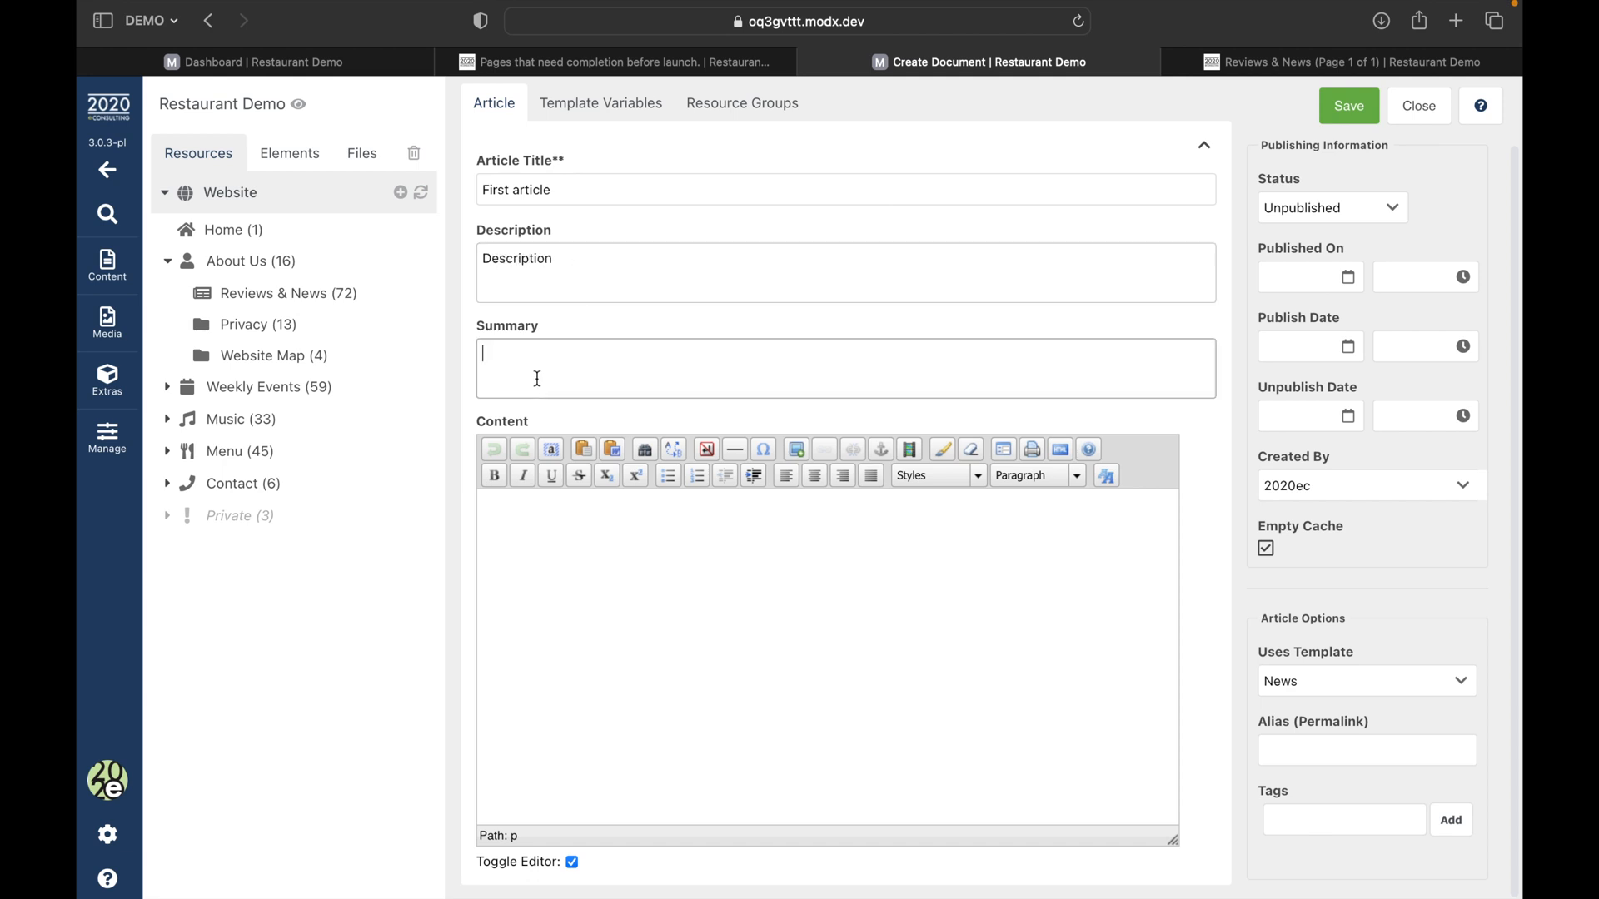
{"action": "type", "text": "Summary"}
{"action": "left_click", "coordinate": [562, 574]}
{"action": "type", "text": "Content"}
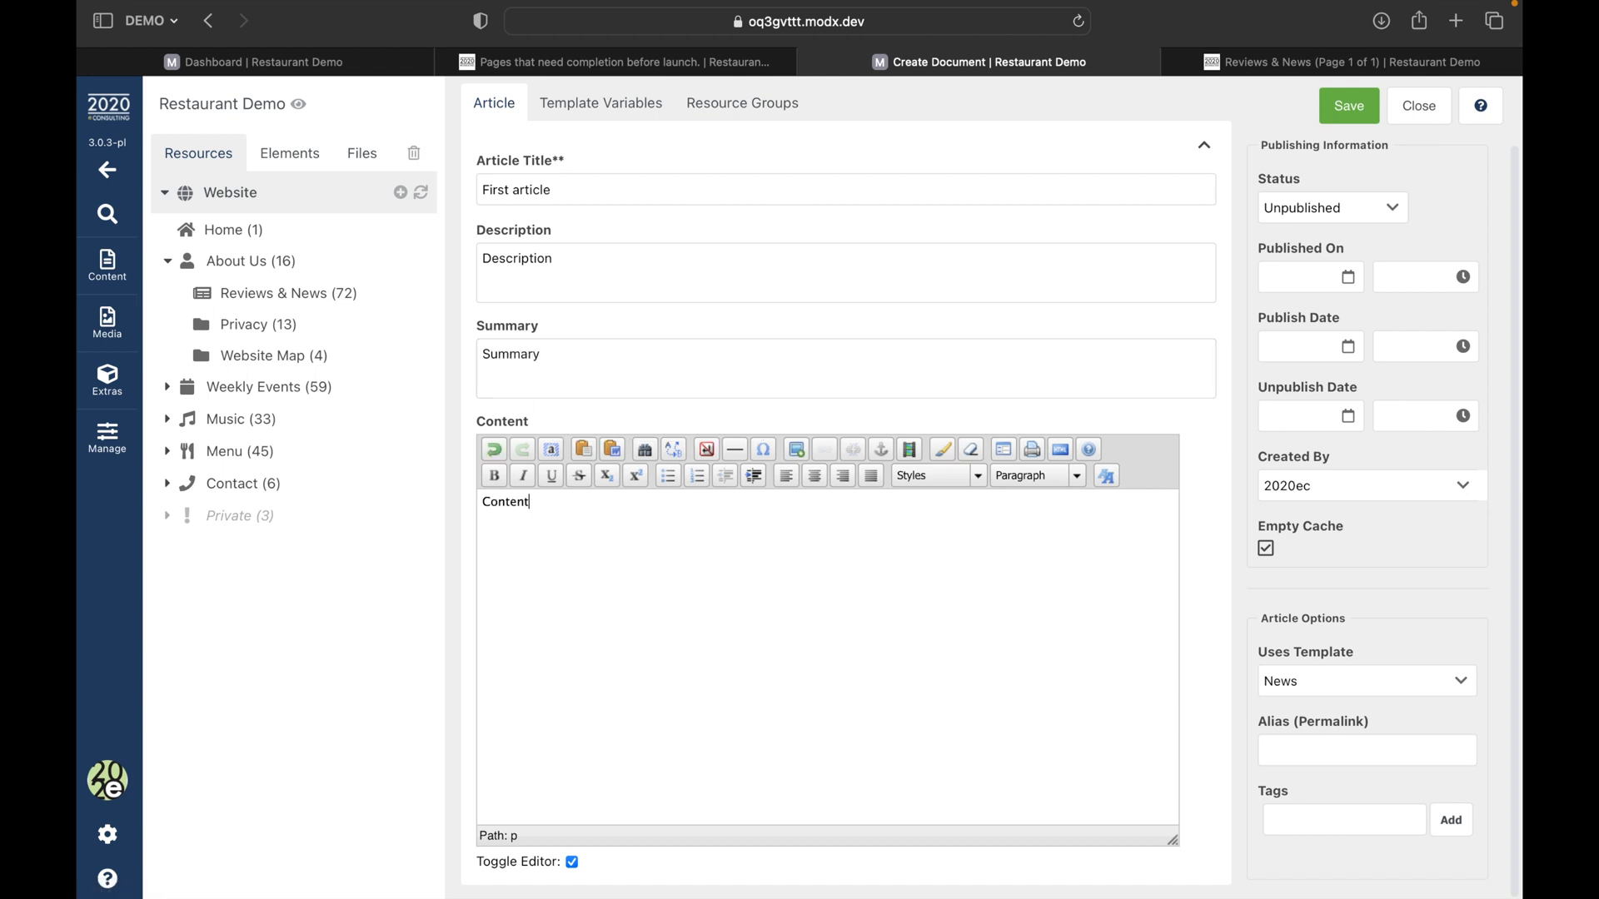
Set the article's required News or Review choice to News and save the article.
{"action": "left_click", "coordinate": [1355, 125]}
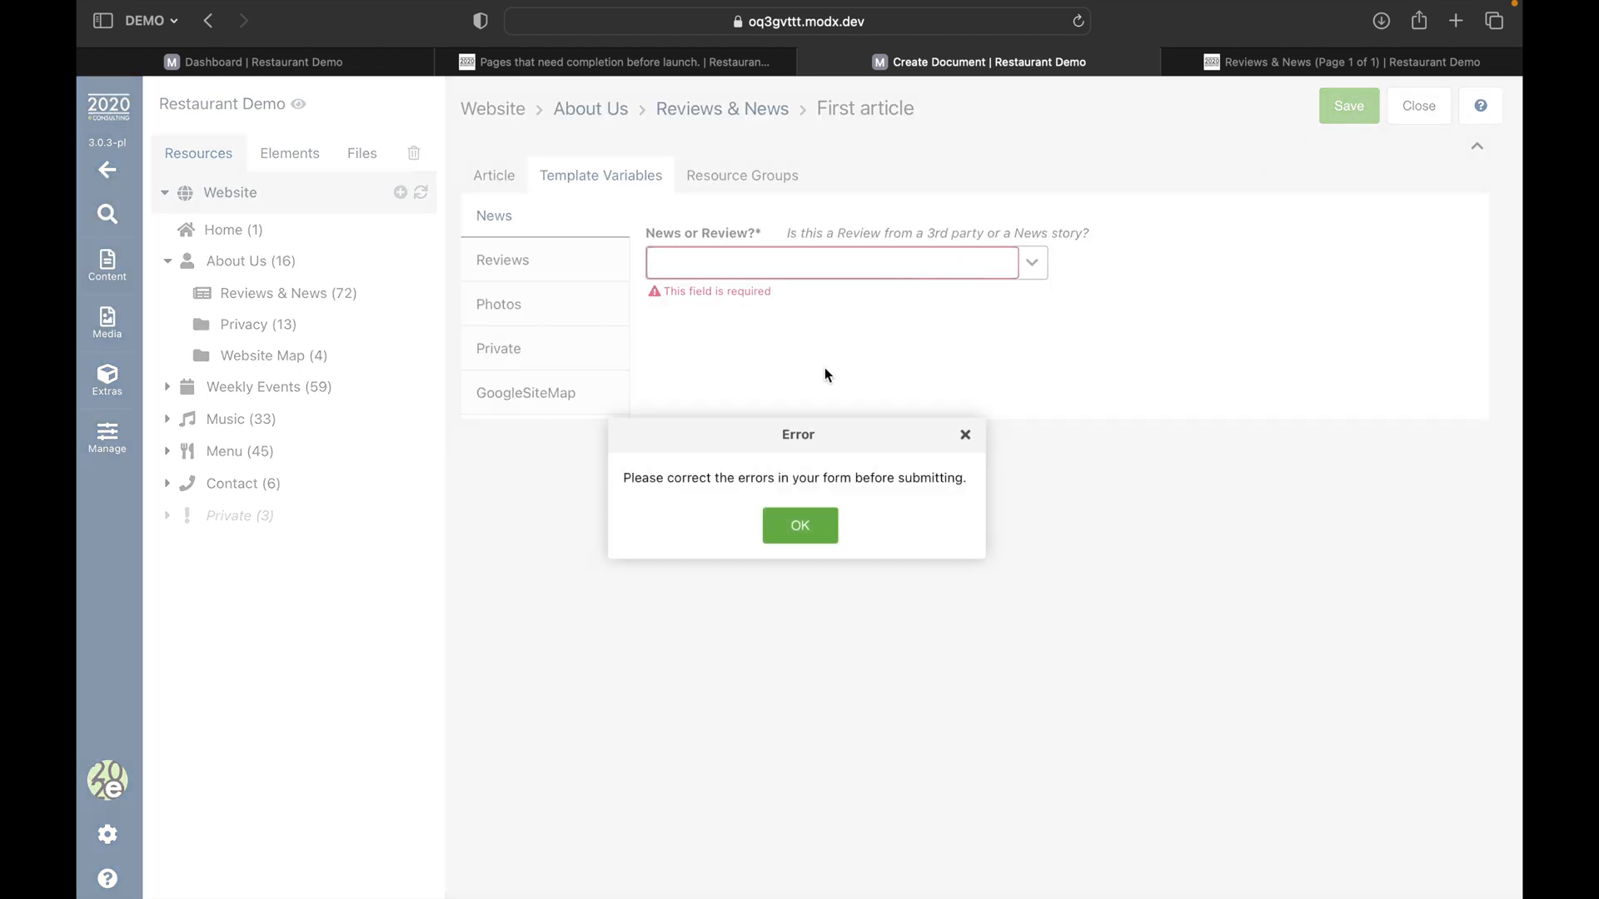
{"action": "left_click", "coordinate": [797, 524]}
{"action": "left_click", "coordinate": [1033, 263]}
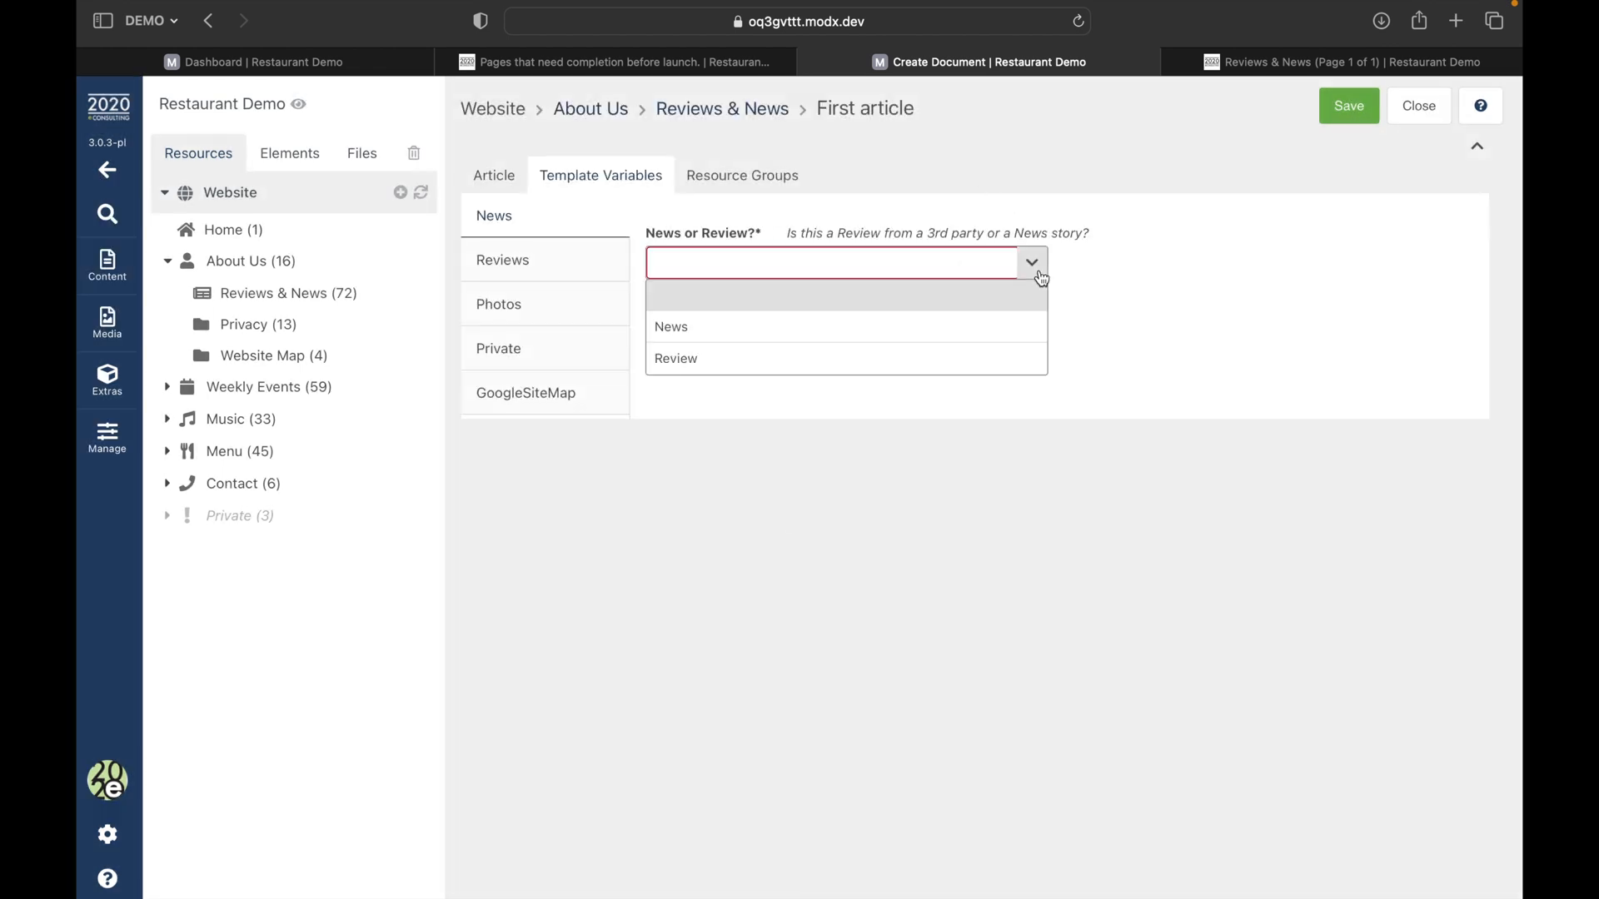
{"action": "left_click", "coordinate": [856, 334]}
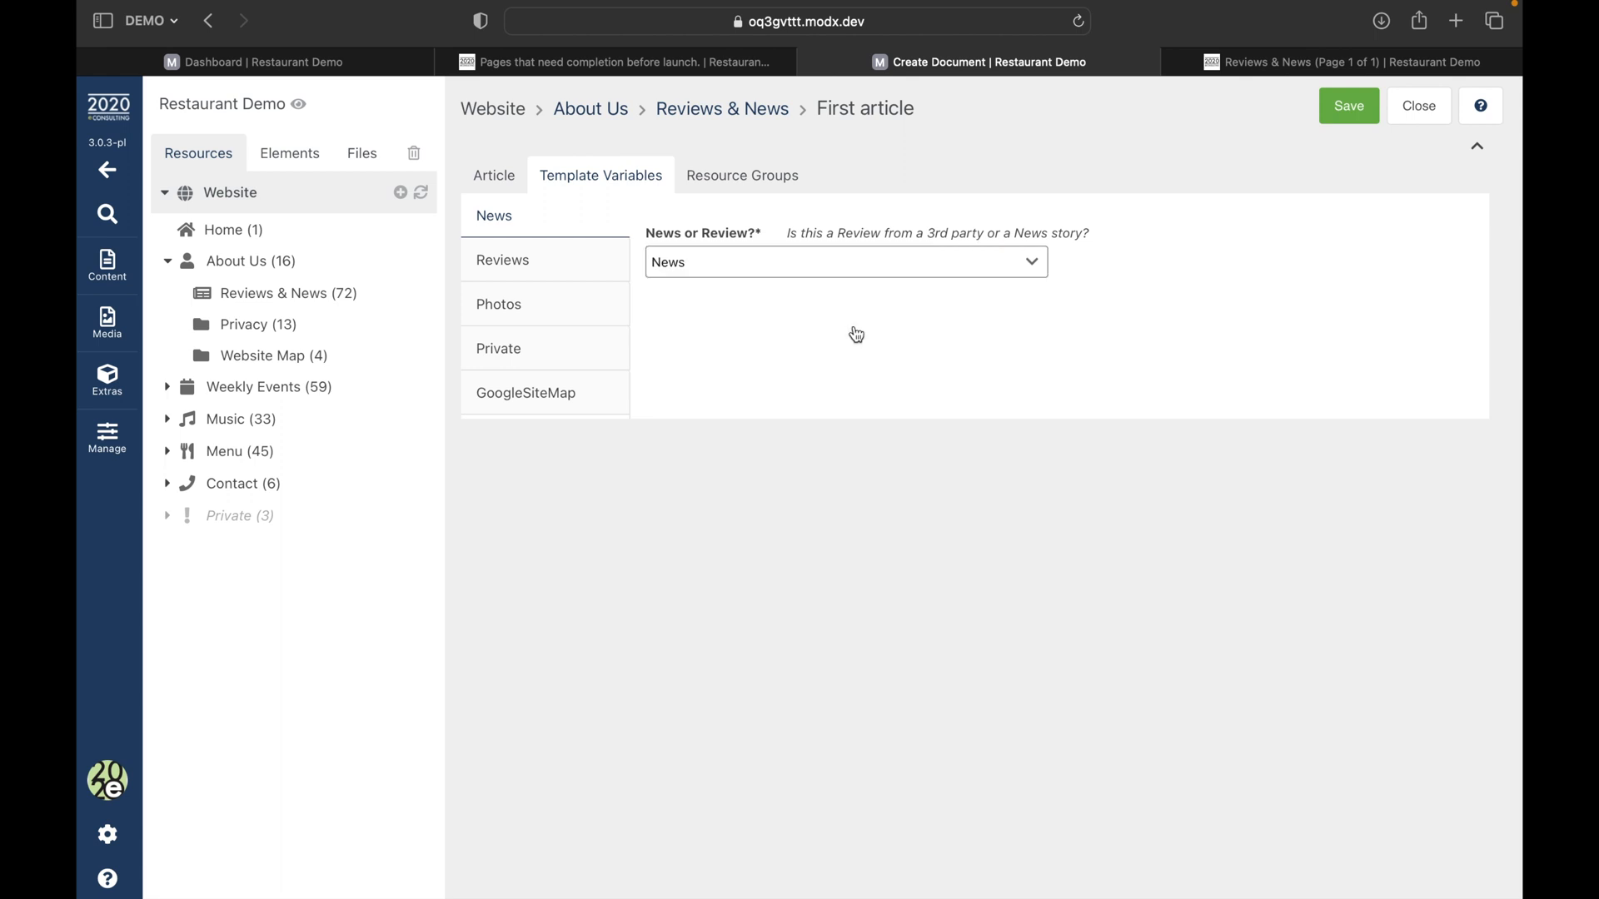
{"action": "left_click", "coordinate": [1347, 110]}
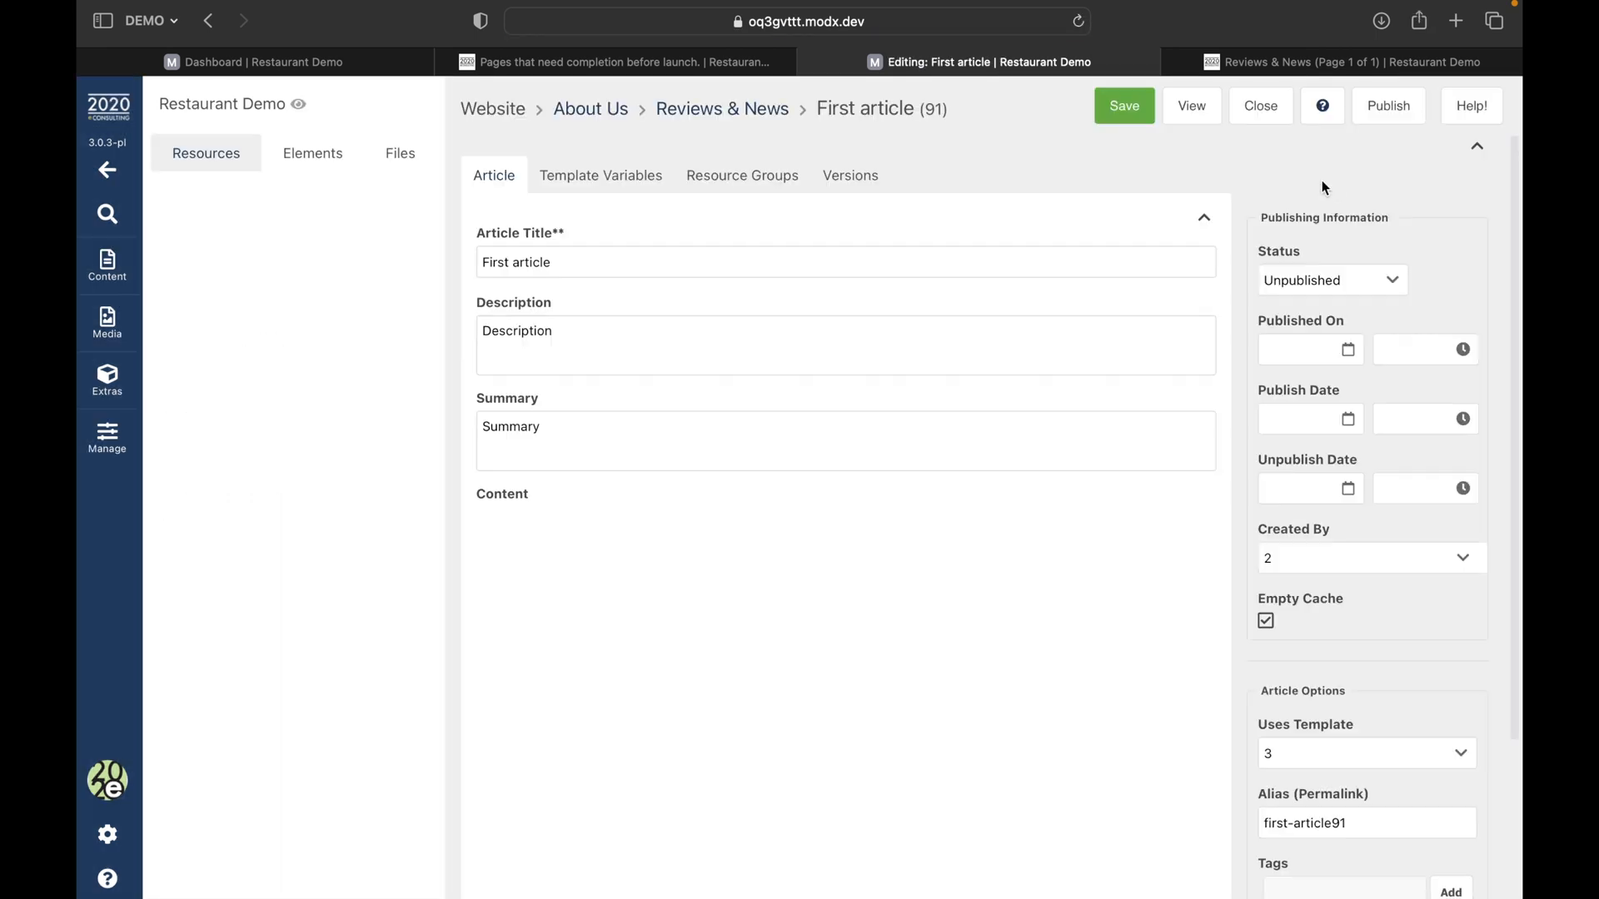
View the First article page on the website and examine its title, summary, content and tags layout.
{"action": "left_click", "coordinate": [1202, 118]}
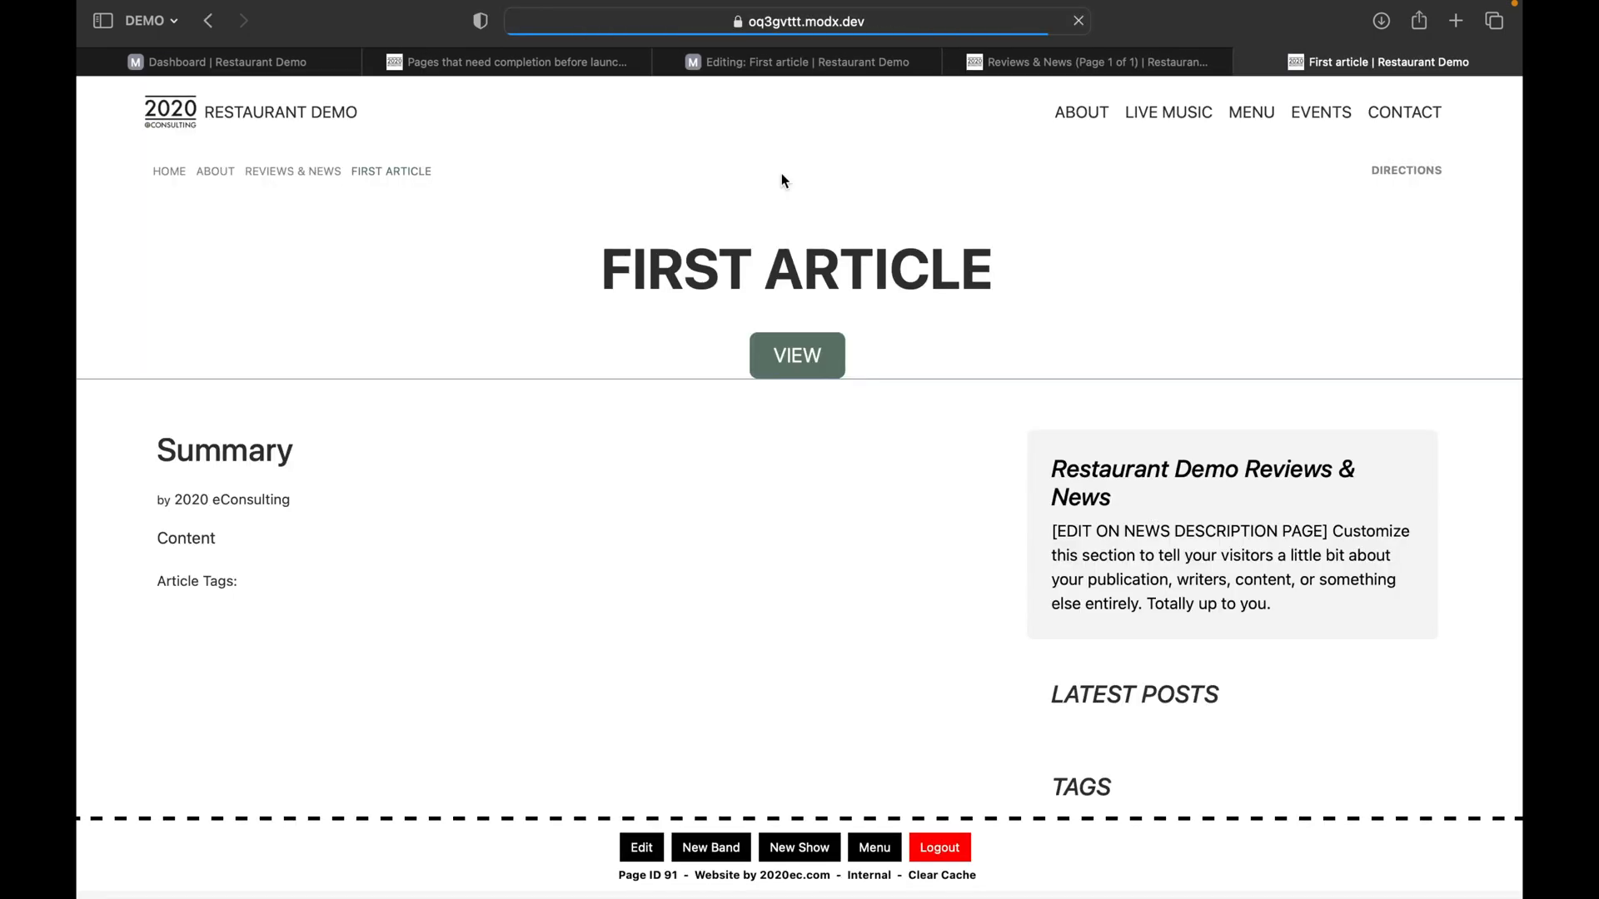
{"action": "scroll", "coordinate": [654, 247], "scroll_direction": "down", "scroll_amount": 2}
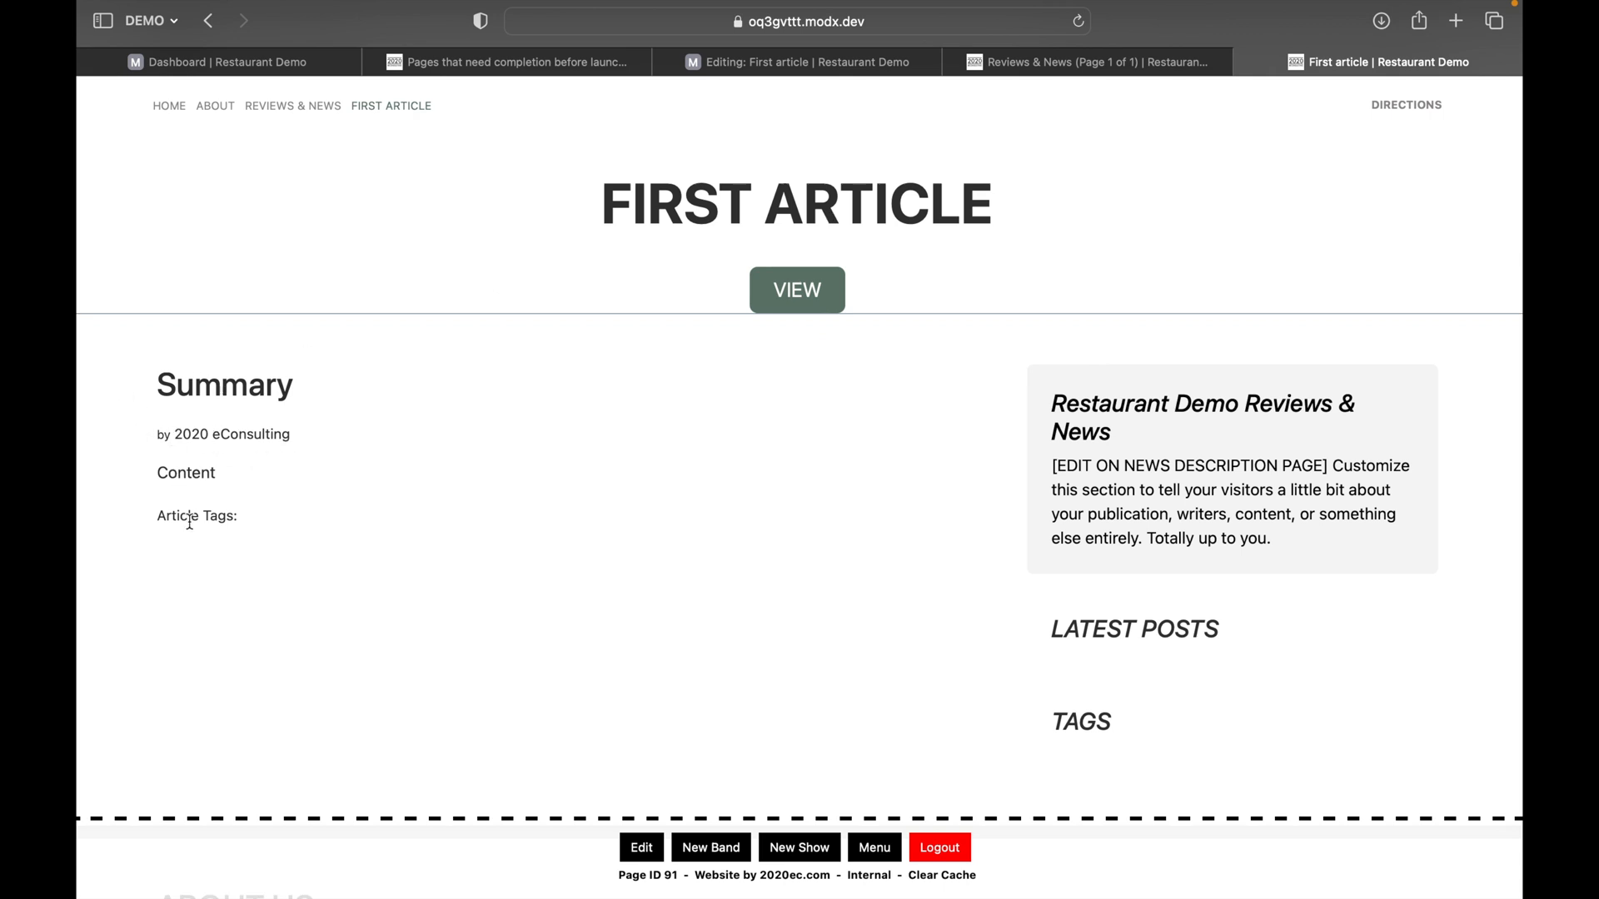
{"action": "scroll", "coordinate": [623, 548], "scroll_direction": "up", "scroll_amount": 2}
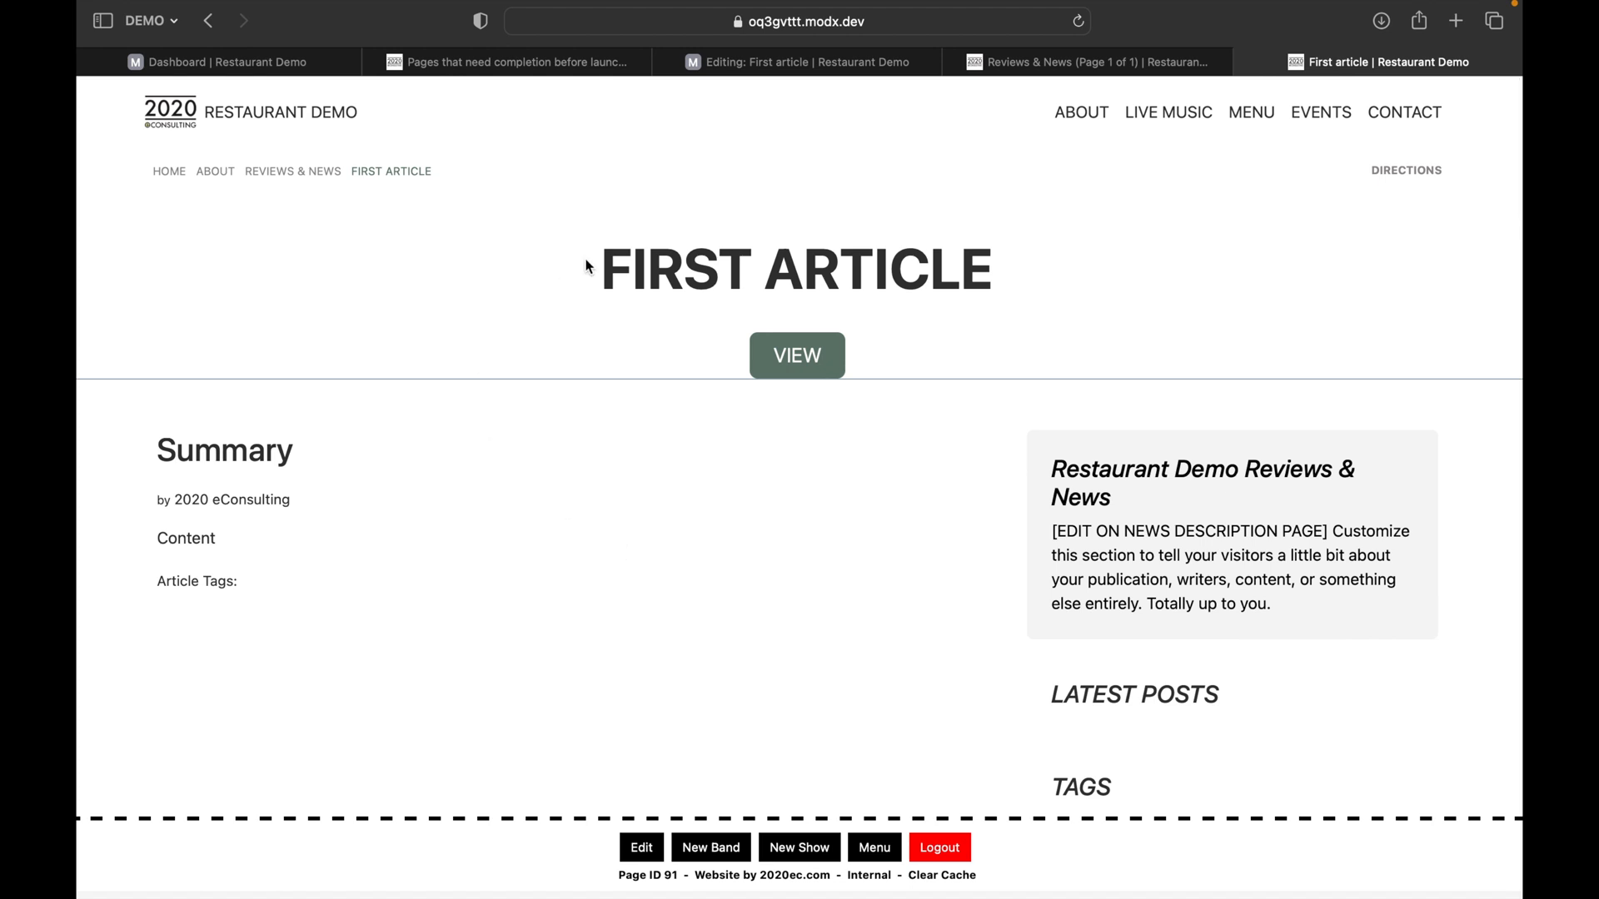
Add the tags "Cocktail" and "Employee of the Month" to First article in the editor and save it.
{"action": "left_click", "coordinate": [797, 61]}
{"action": "scroll", "coordinate": [969, 544], "scroll_direction": "down", "scroll_amount": 5}
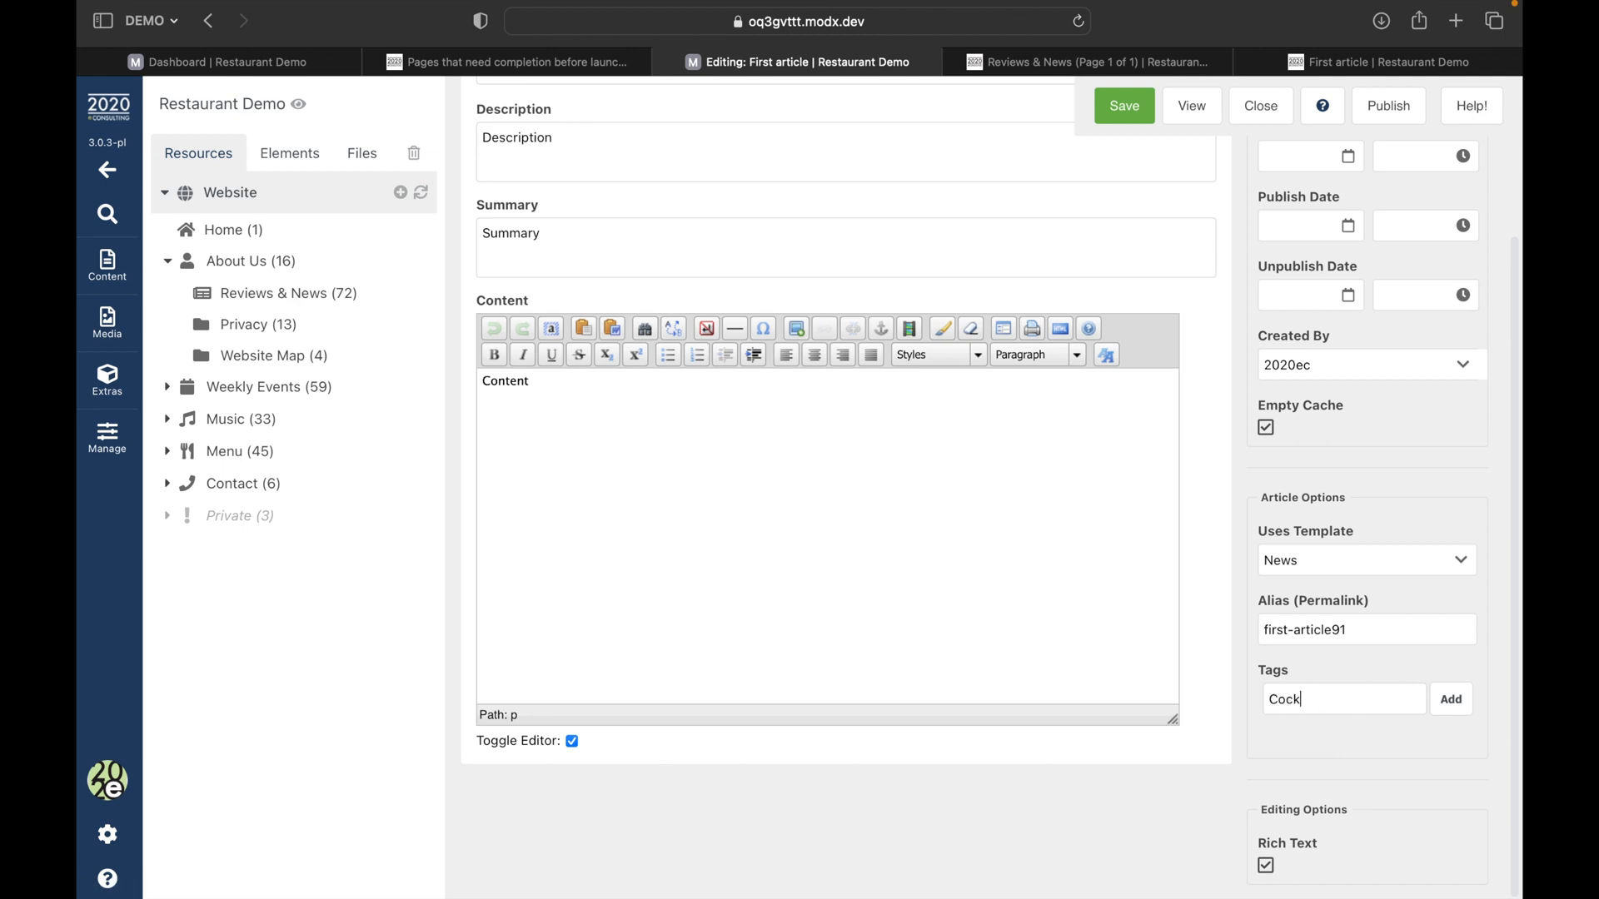
{"action": "key", "text": "Return"}
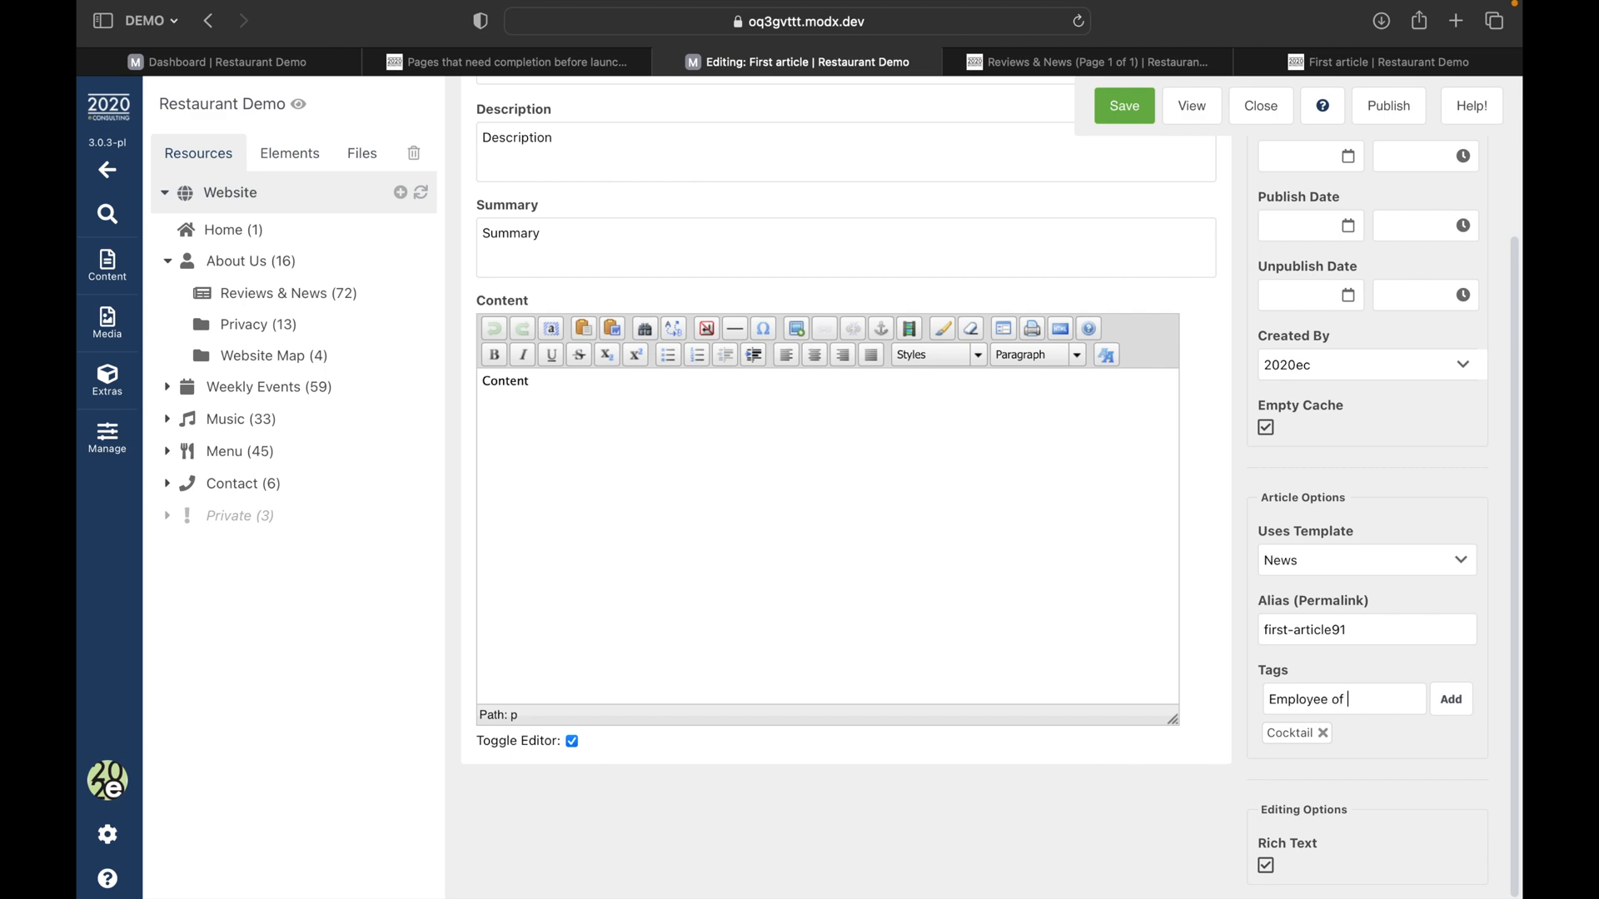
{"action": "key", "text": "Return"}
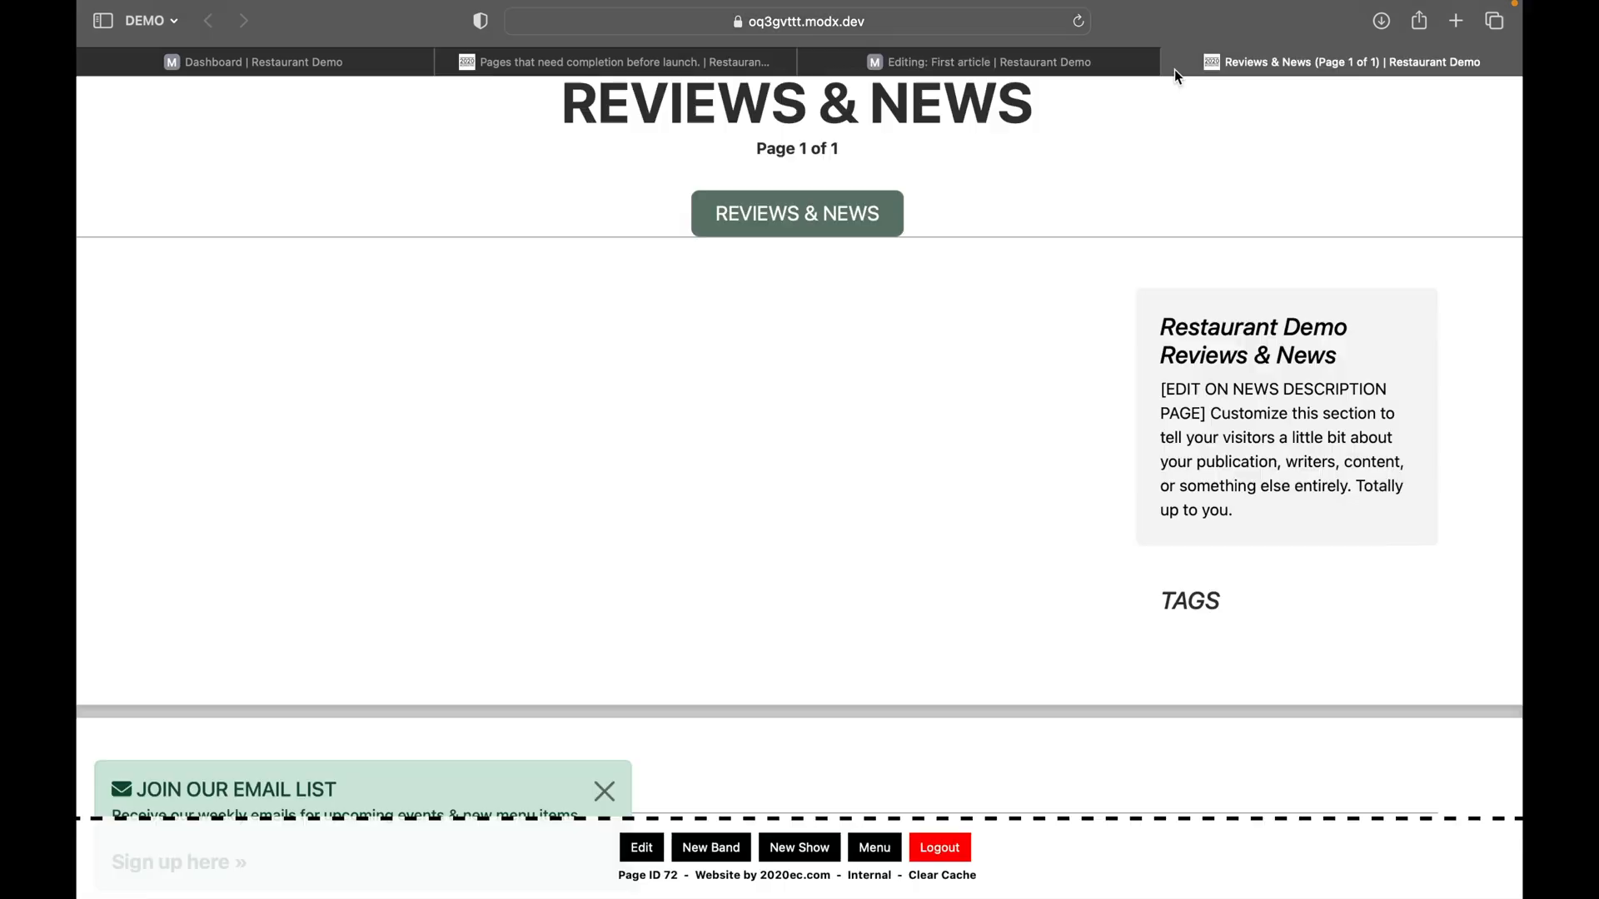
{"action": "left_click", "coordinate": [1175, 67]}
{"action": "left_click", "coordinate": [1112, 106]}
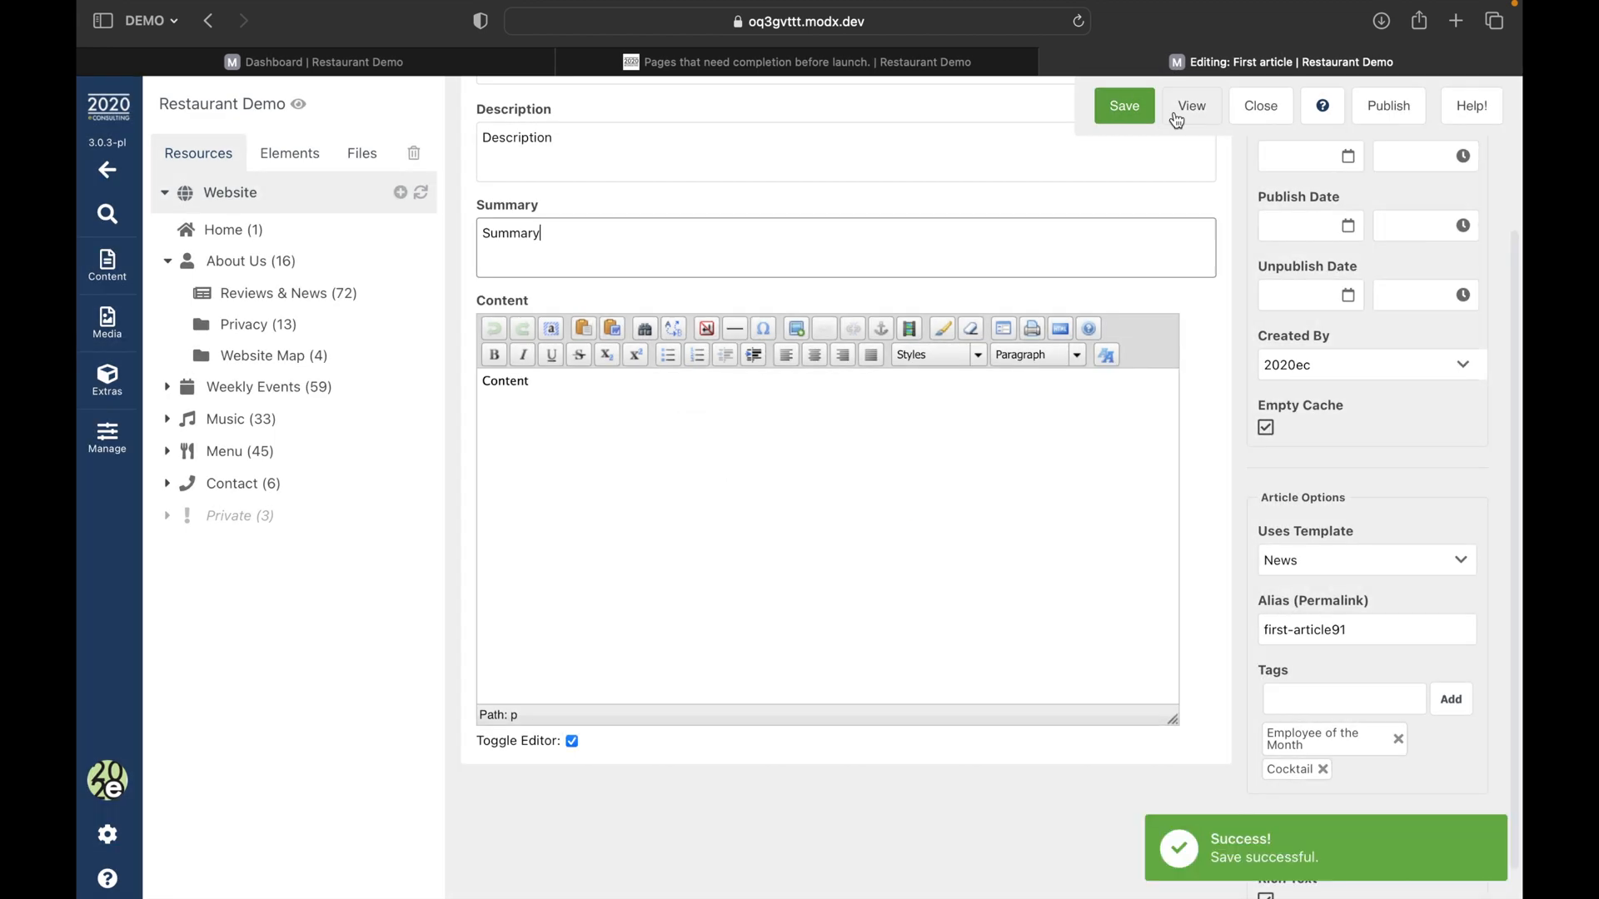
View the saved First article page on the website and examine its article tags and sidebar sections.
{"action": "left_click", "coordinate": [1183, 109]}
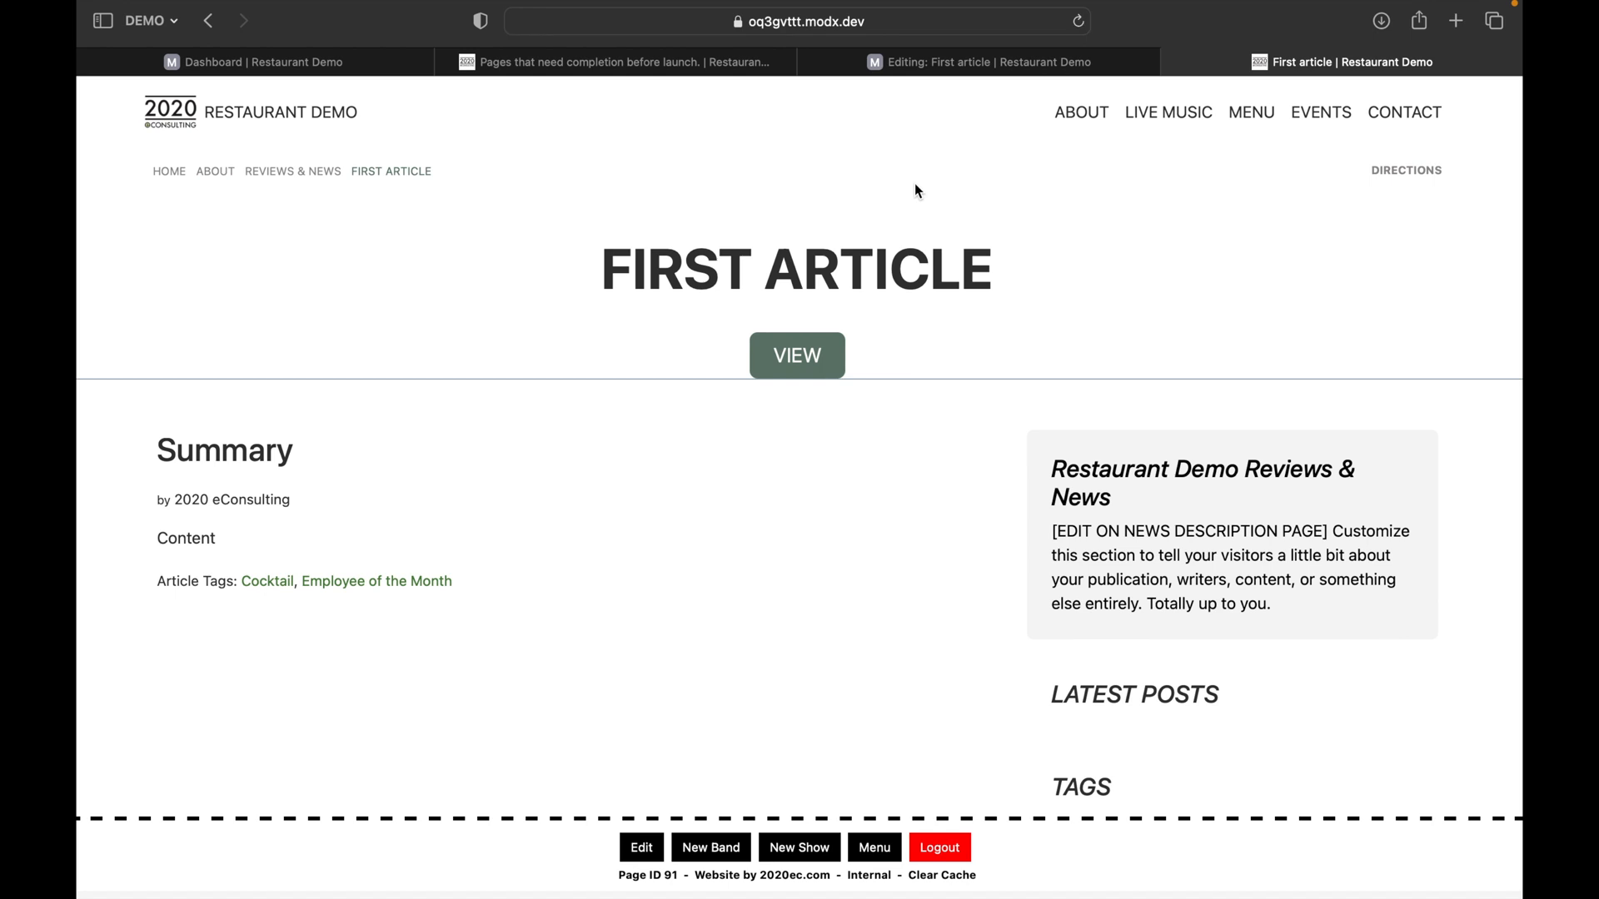
{"action": "scroll", "coordinate": [916, 190], "scroll_direction": "down", "scroll_amount": 3}
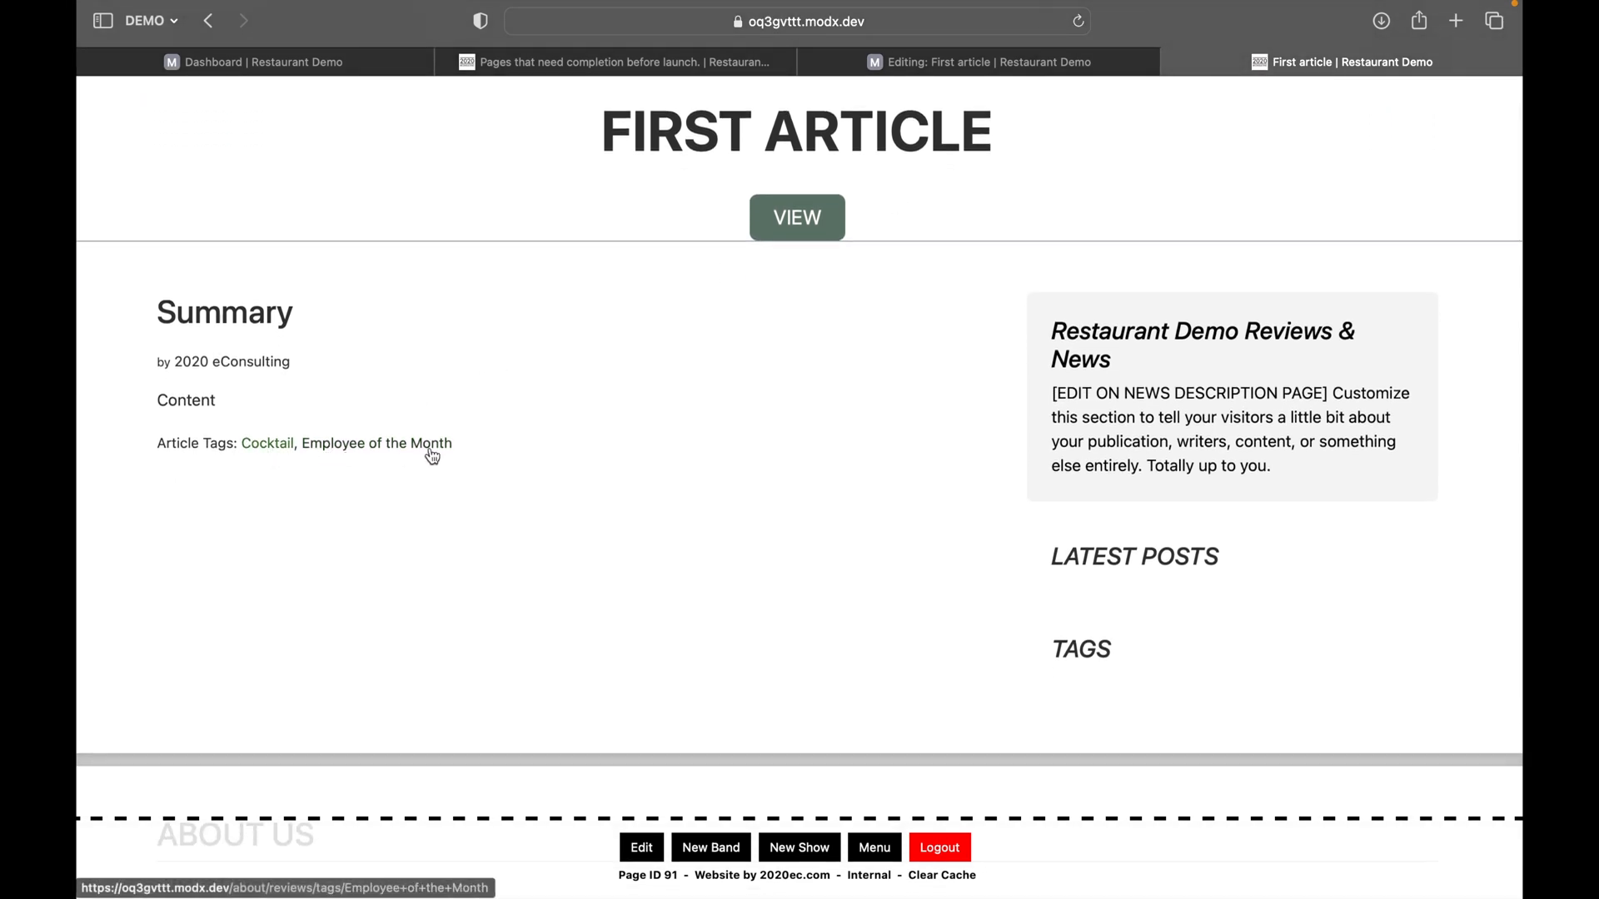
{"action": "scroll", "coordinate": [430, 450], "scroll_direction": "down", "scroll_amount": 3}
{"action": "scroll", "coordinate": [430, 449], "scroll_direction": "up", "scroll_amount": 3}
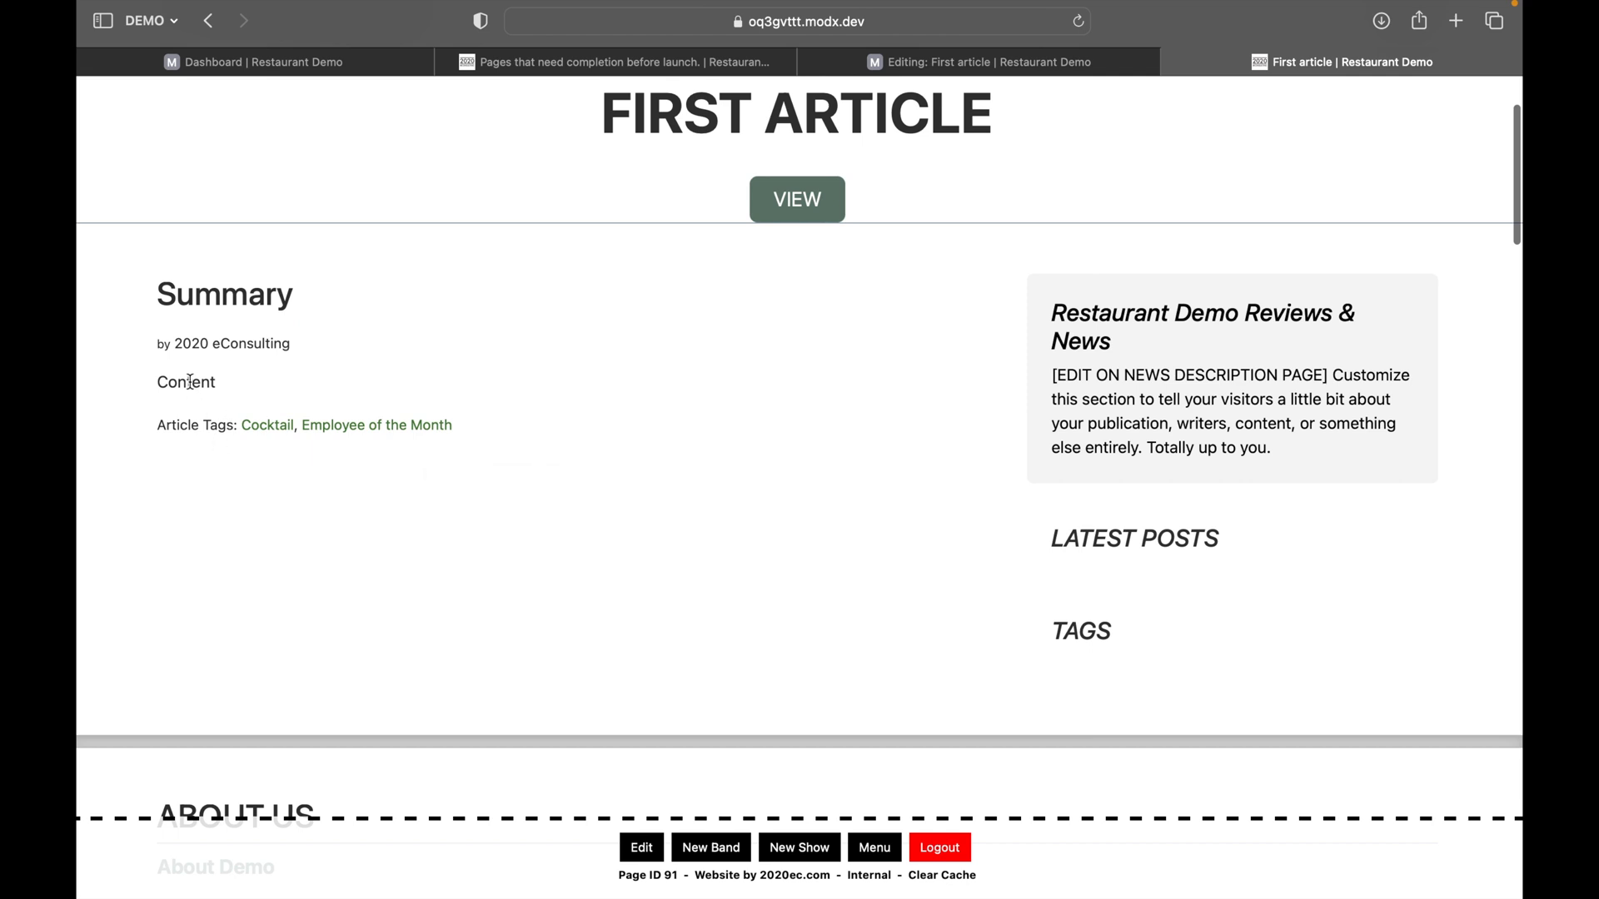
{"action": "scroll", "coordinate": [449, 346], "scroll_direction": "up", "scroll_amount": 3}
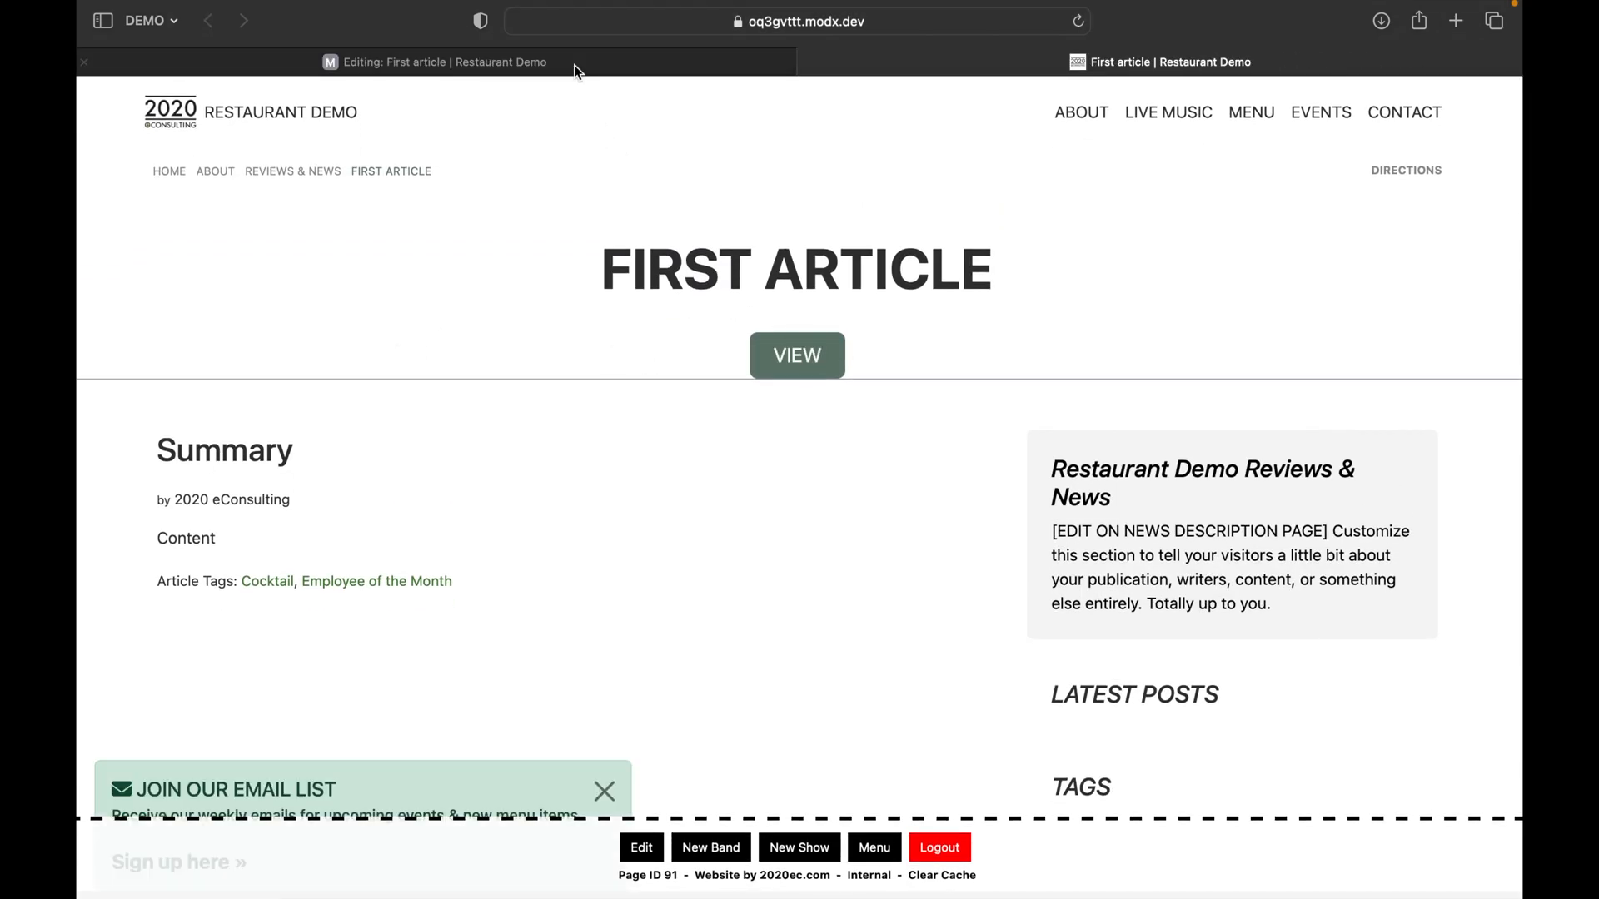
Examine First article's template variables for reviews: the reviewer name, article link and reviewer logo, including the logo's file browser.
{"action": "left_click", "coordinate": [574, 68]}
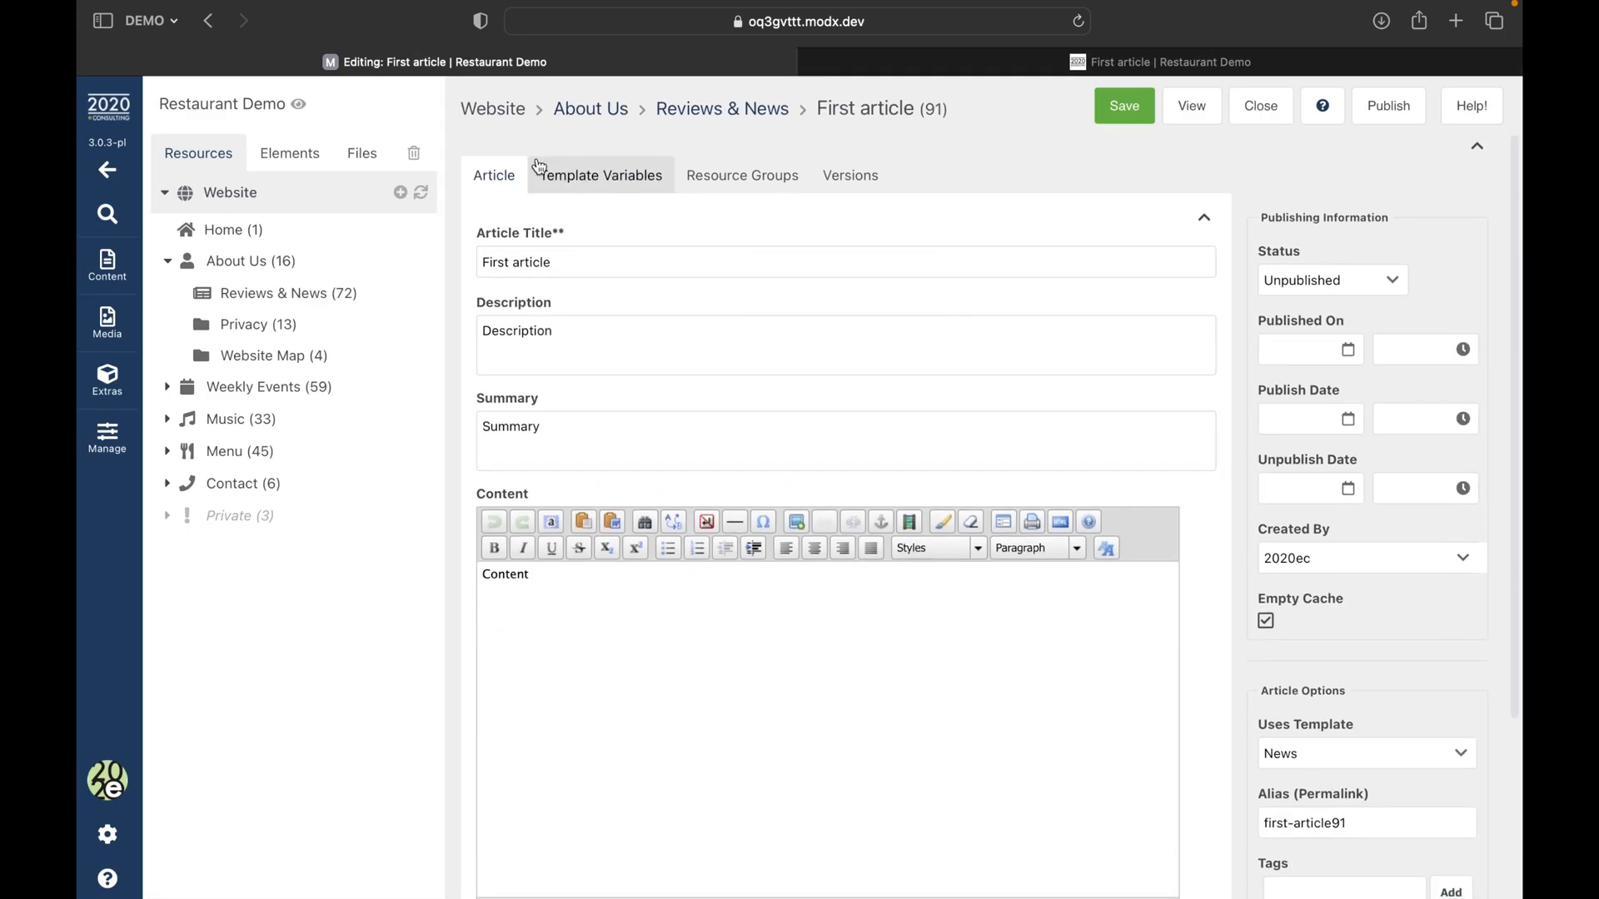
{"action": "left_click", "coordinate": [574, 175]}
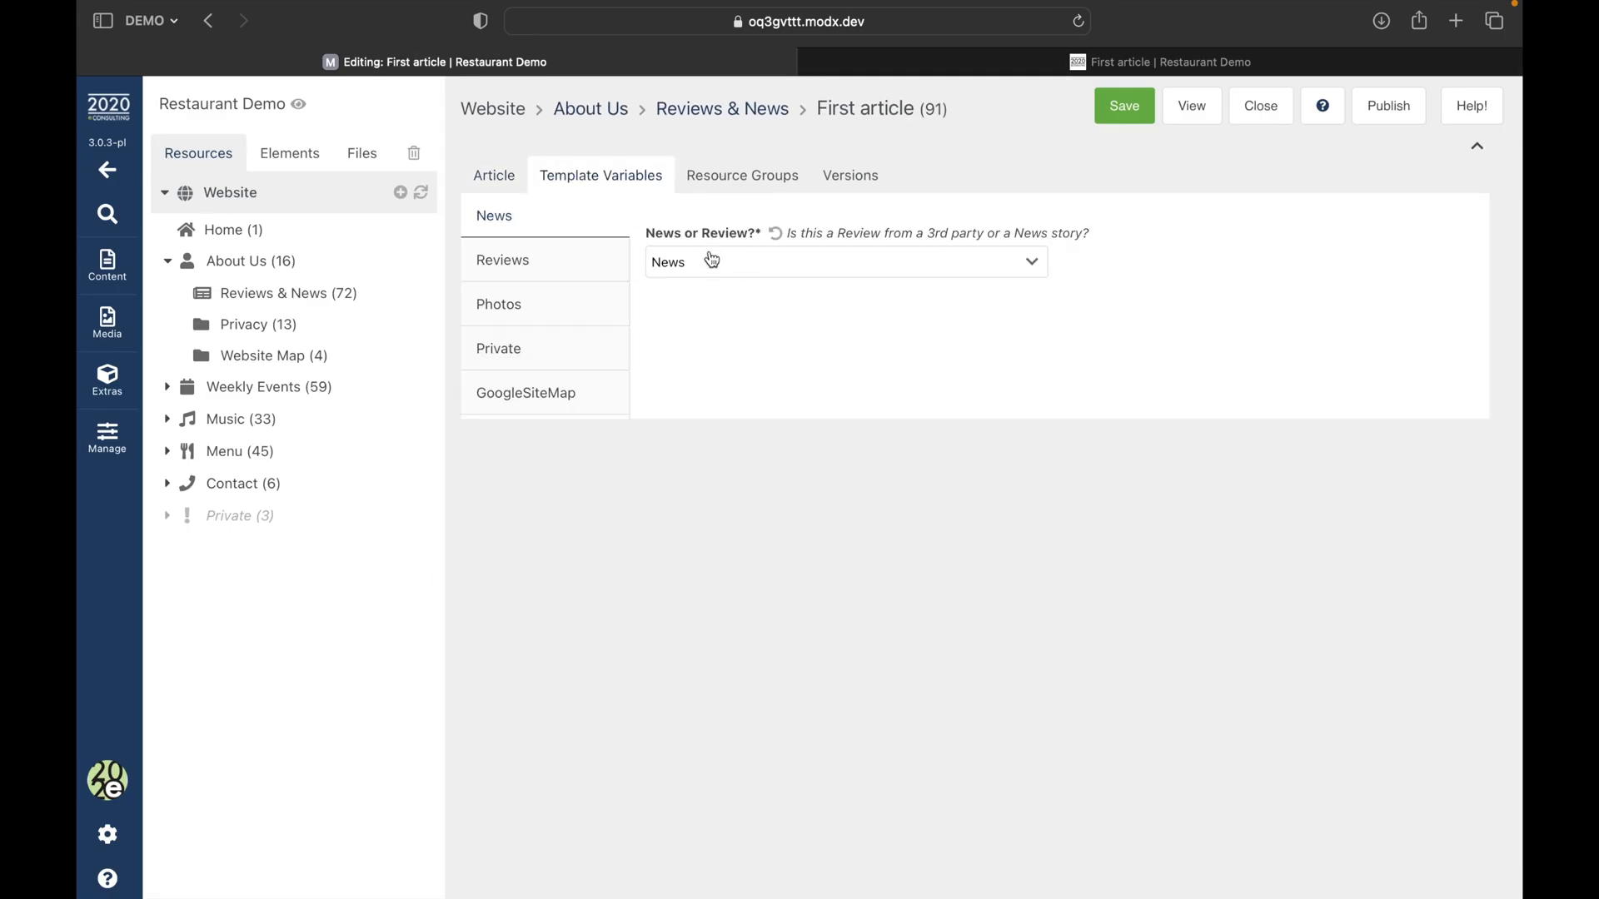
{"action": "left_click", "coordinate": [552, 250]}
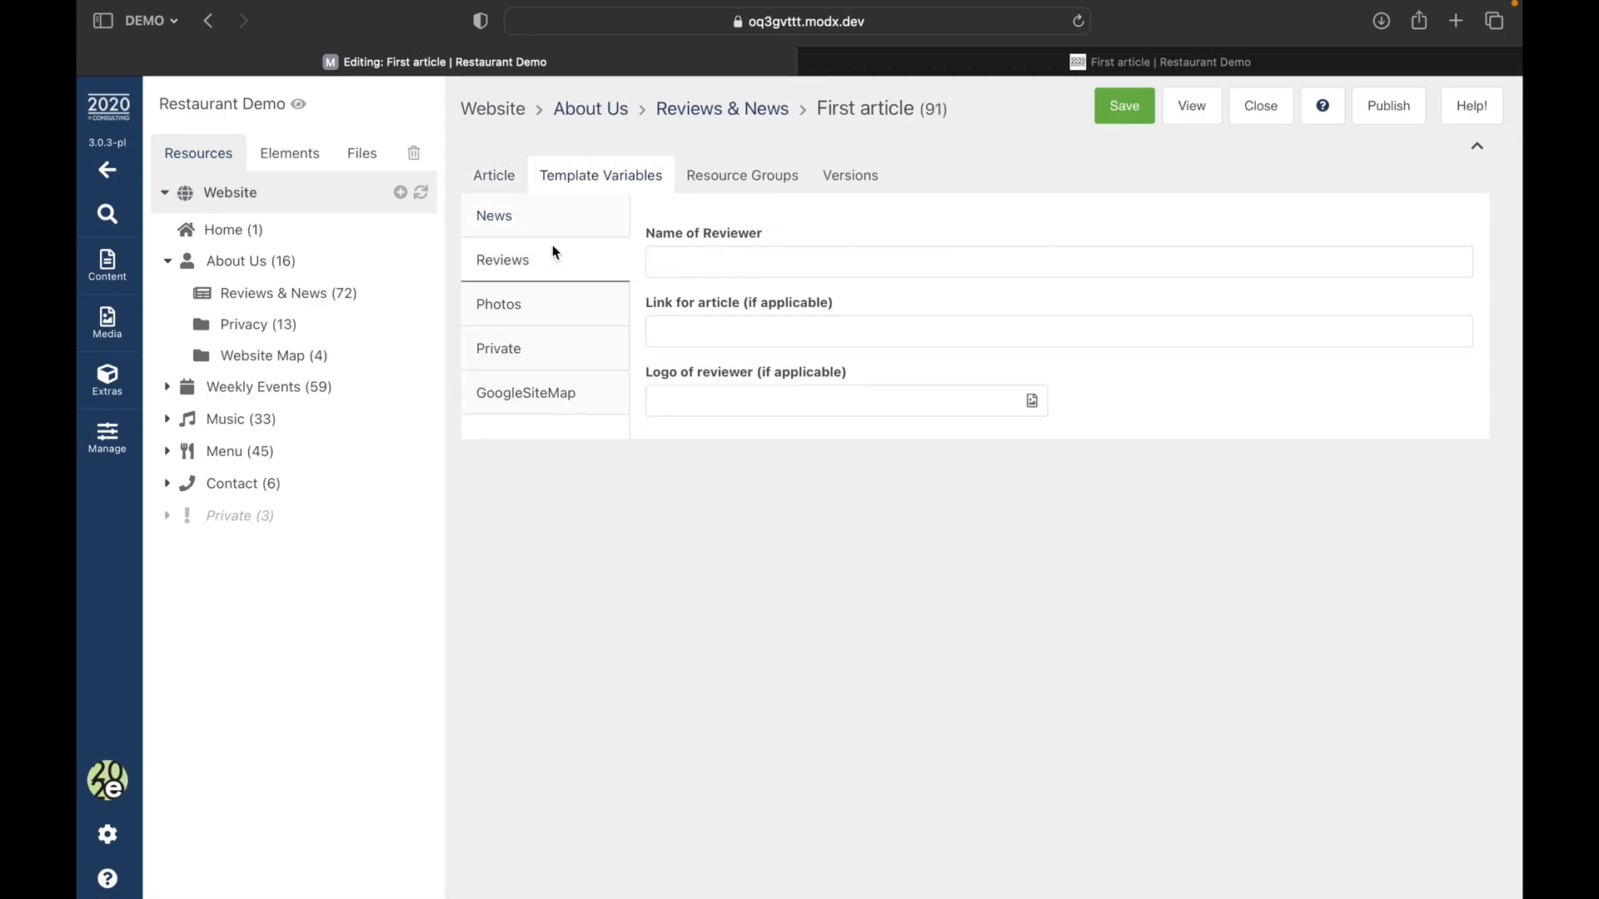
{"action": "left_click", "coordinate": [681, 265]}
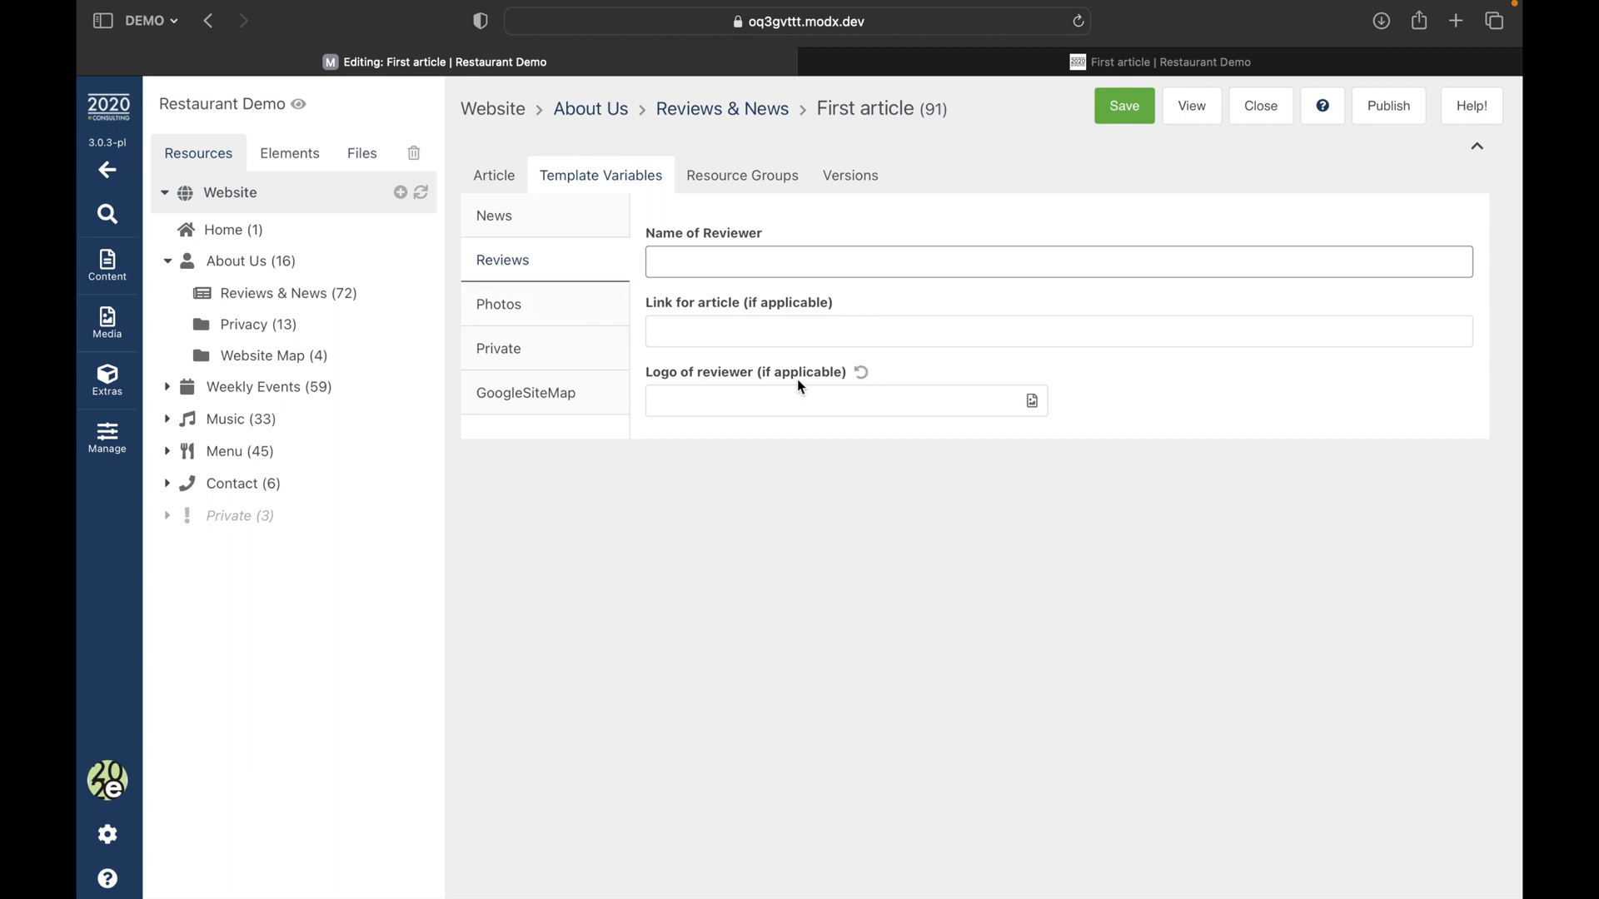
{"action": "left_click", "coordinate": [1032, 401]}
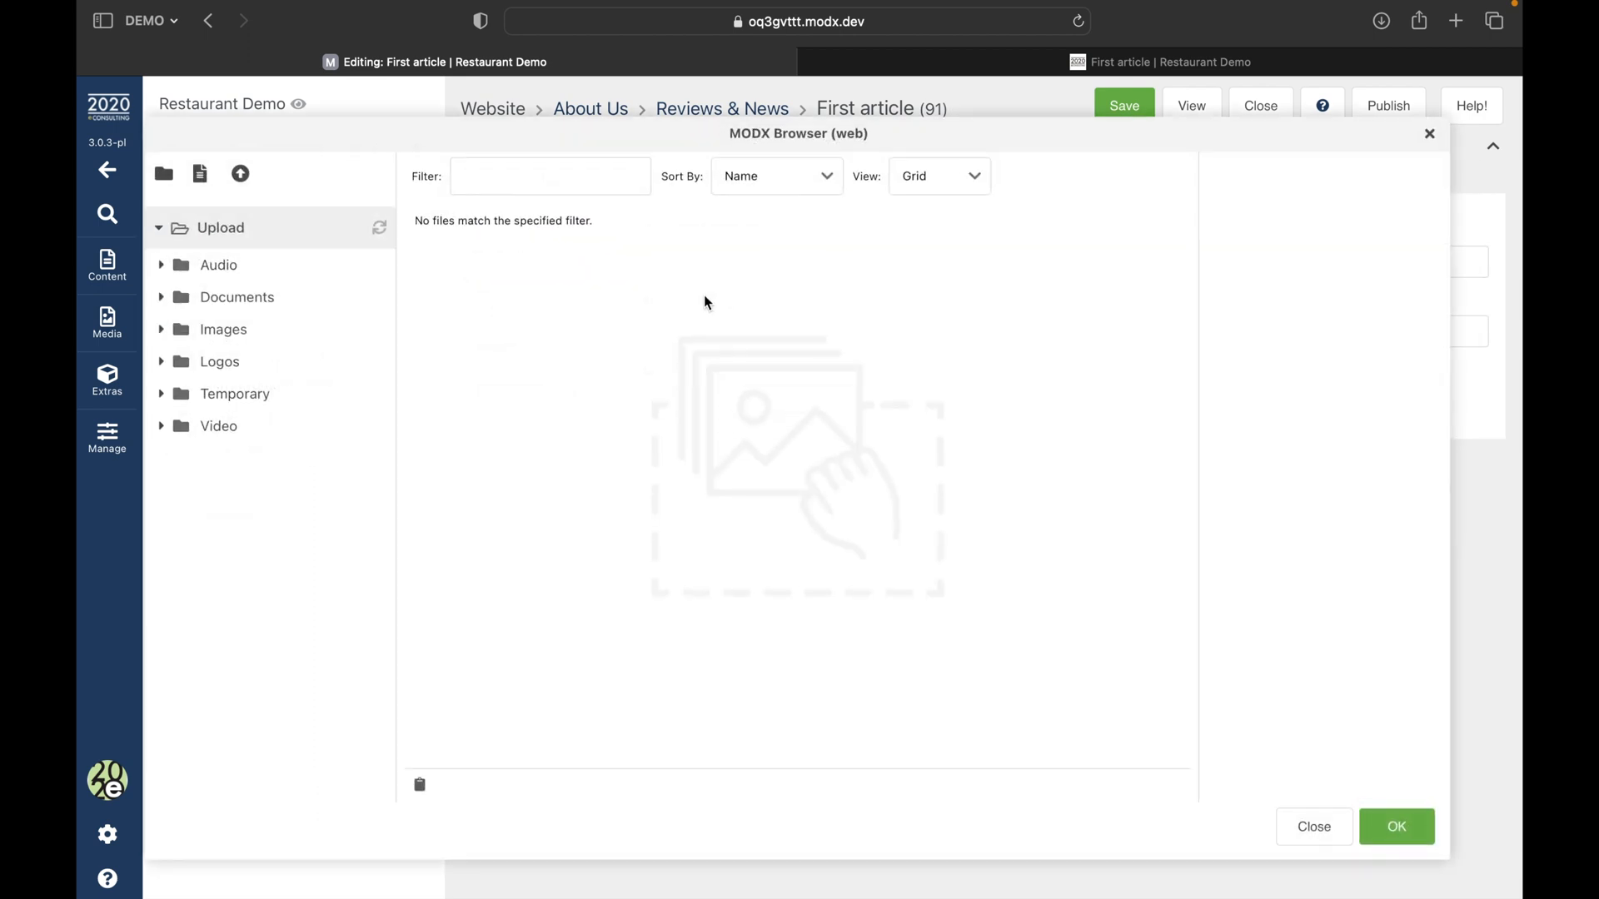
{"action": "left_click", "coordinate": [1397, 826]}
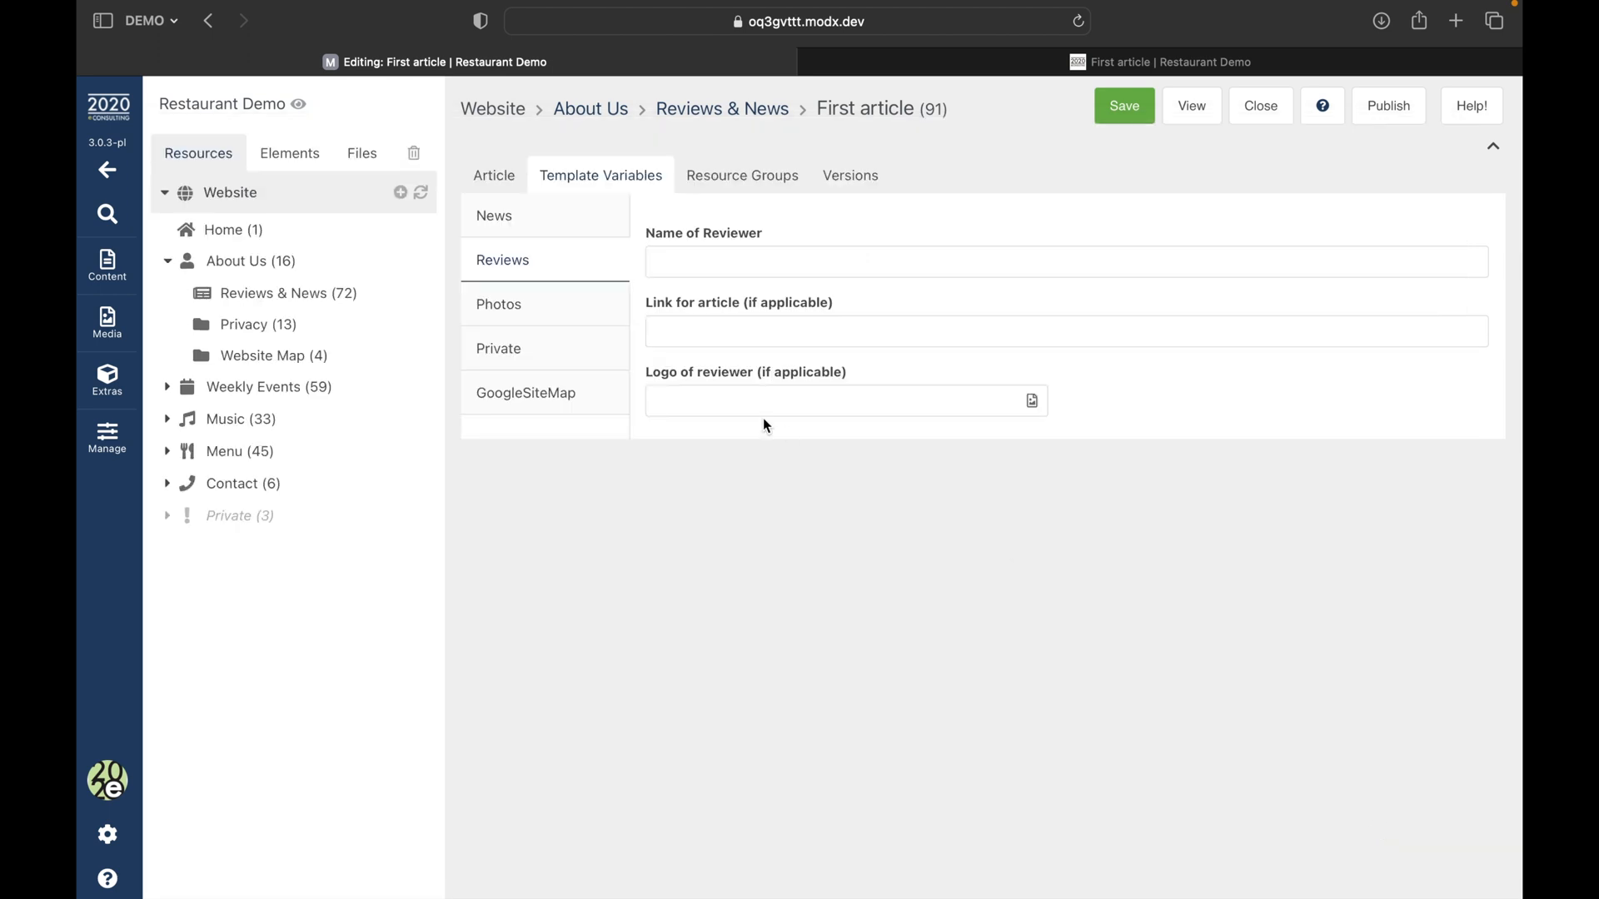
Set the article's MainPhoto to band.jpeg from the Temporary folder and save the article.
{"action": "left_click", "coordinate": [518, 303]}
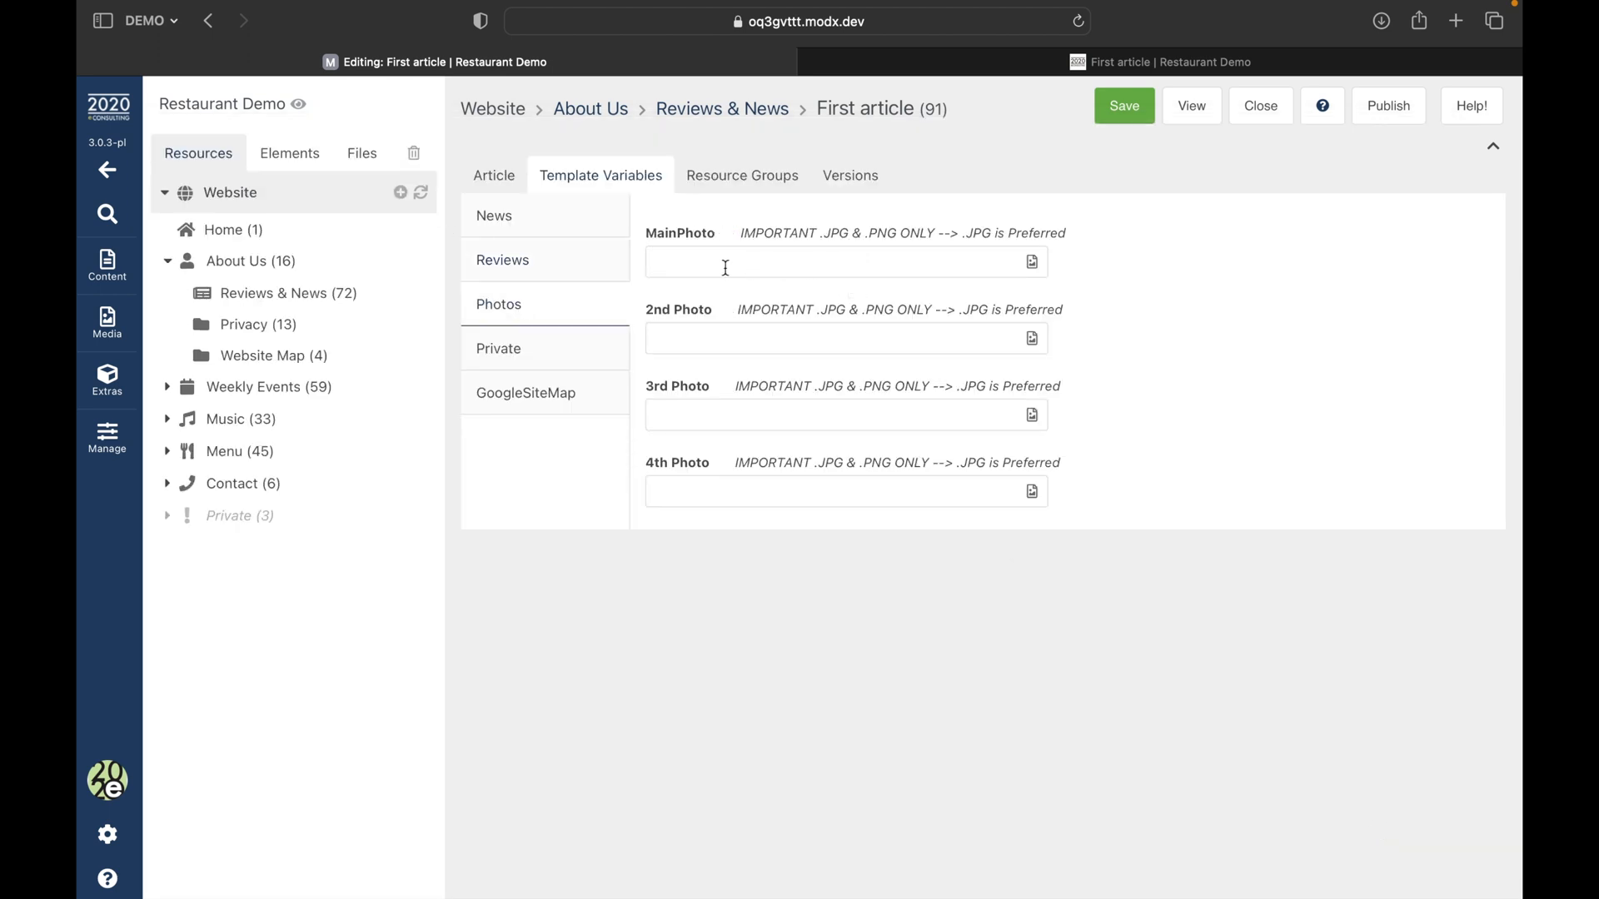
{"action": "left_click", "coordinate": [1032, 263]}
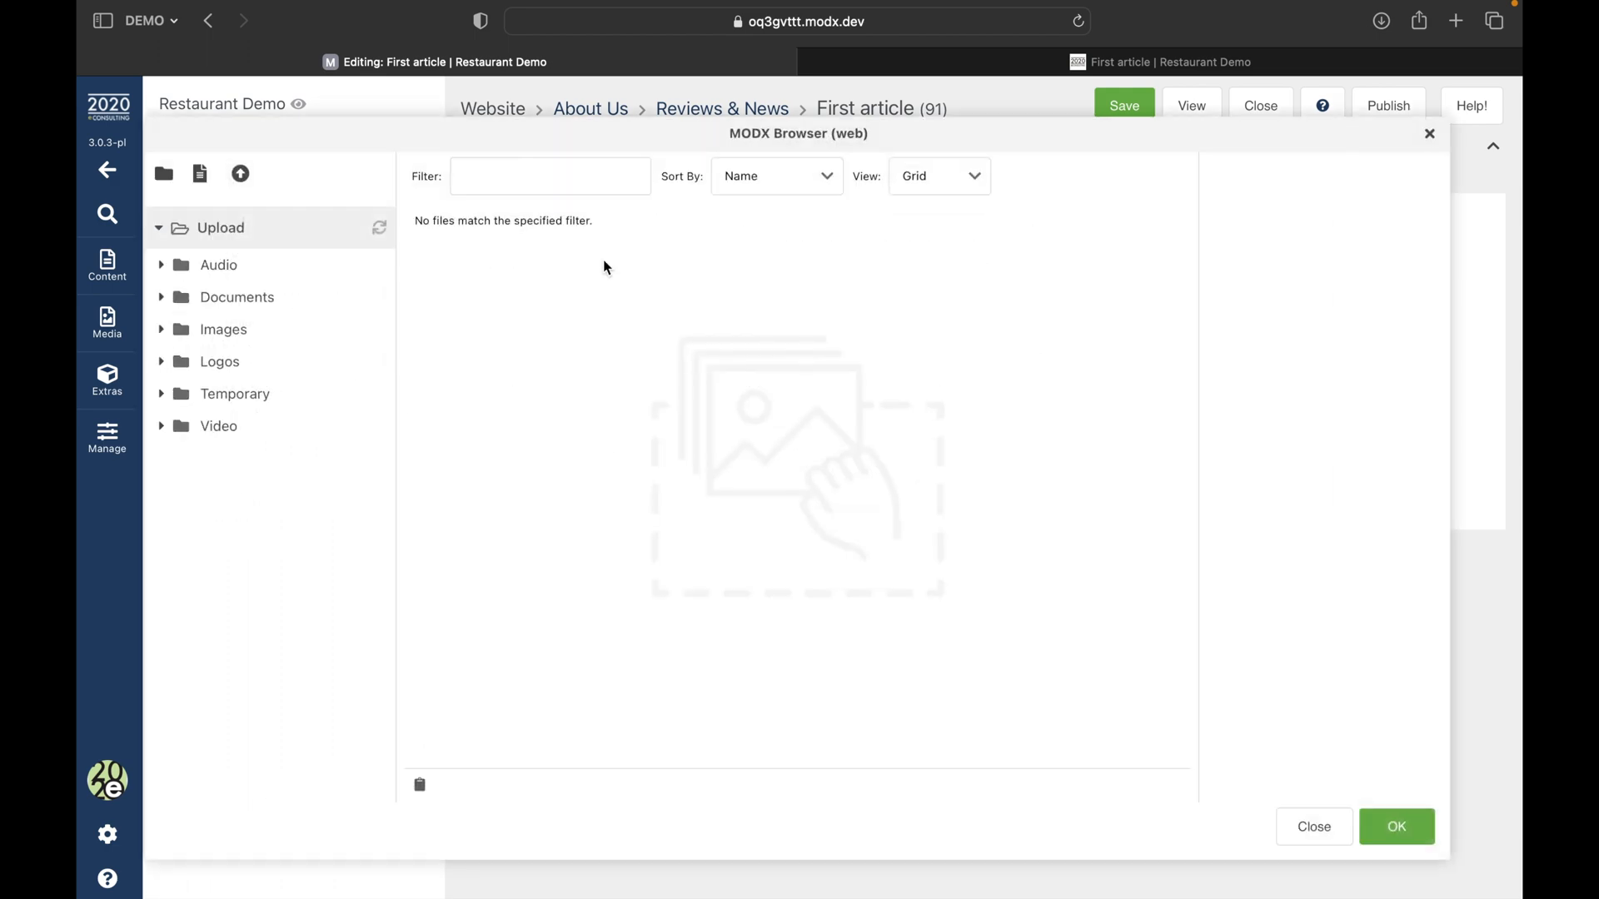
{"action": "left_click", "coordinate": [230, 396]}
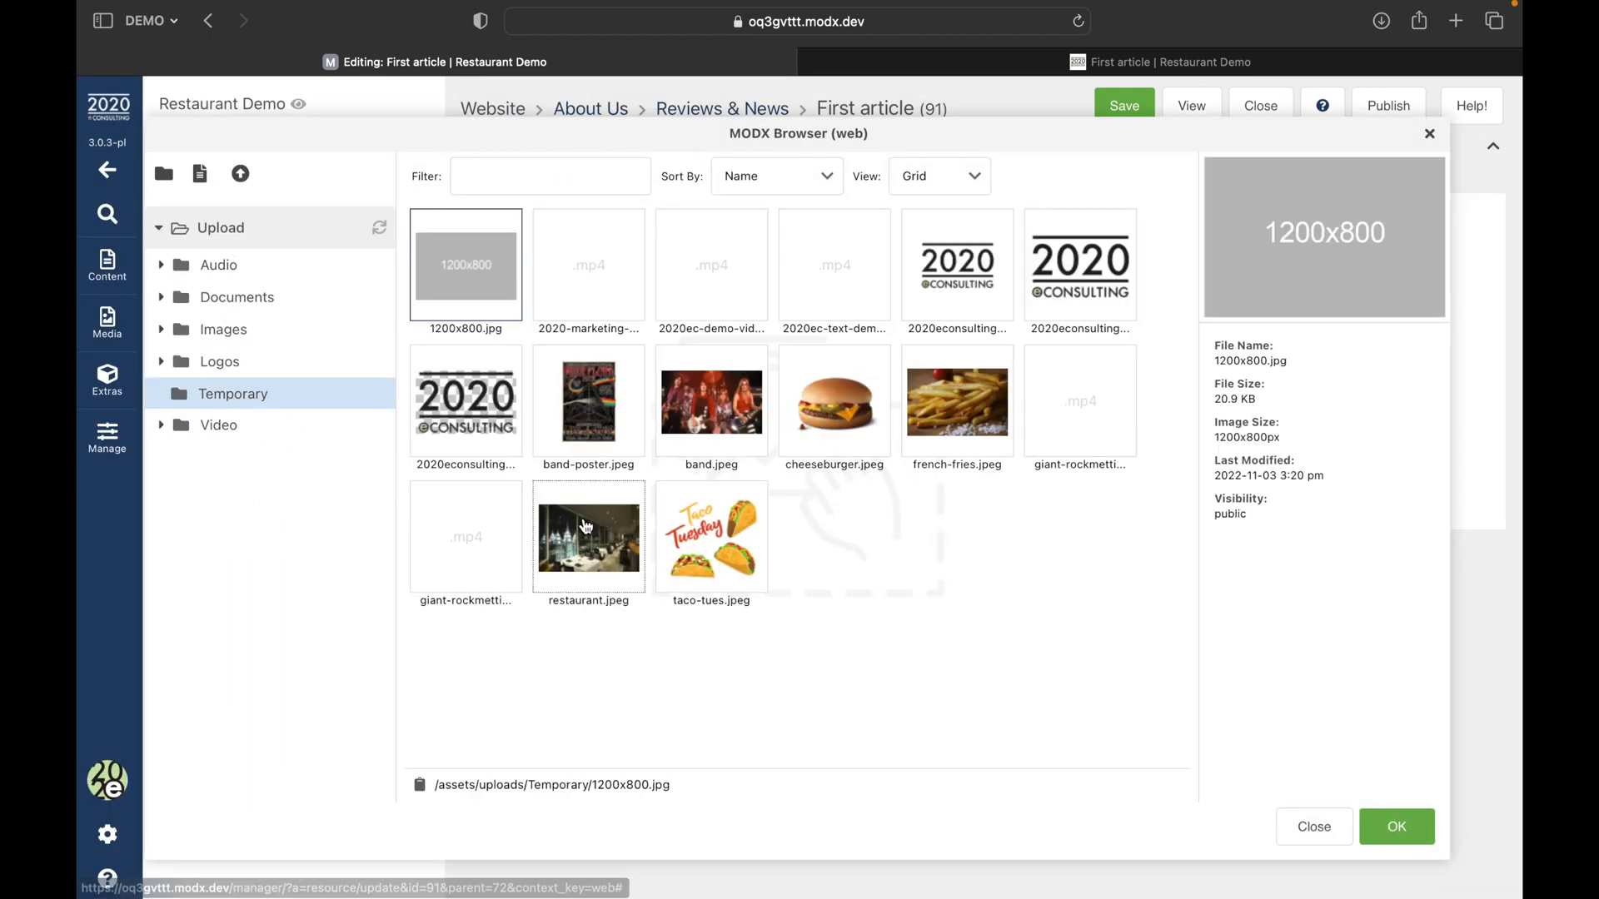
{"action": "double_click", "coordinate": [745, 423]}
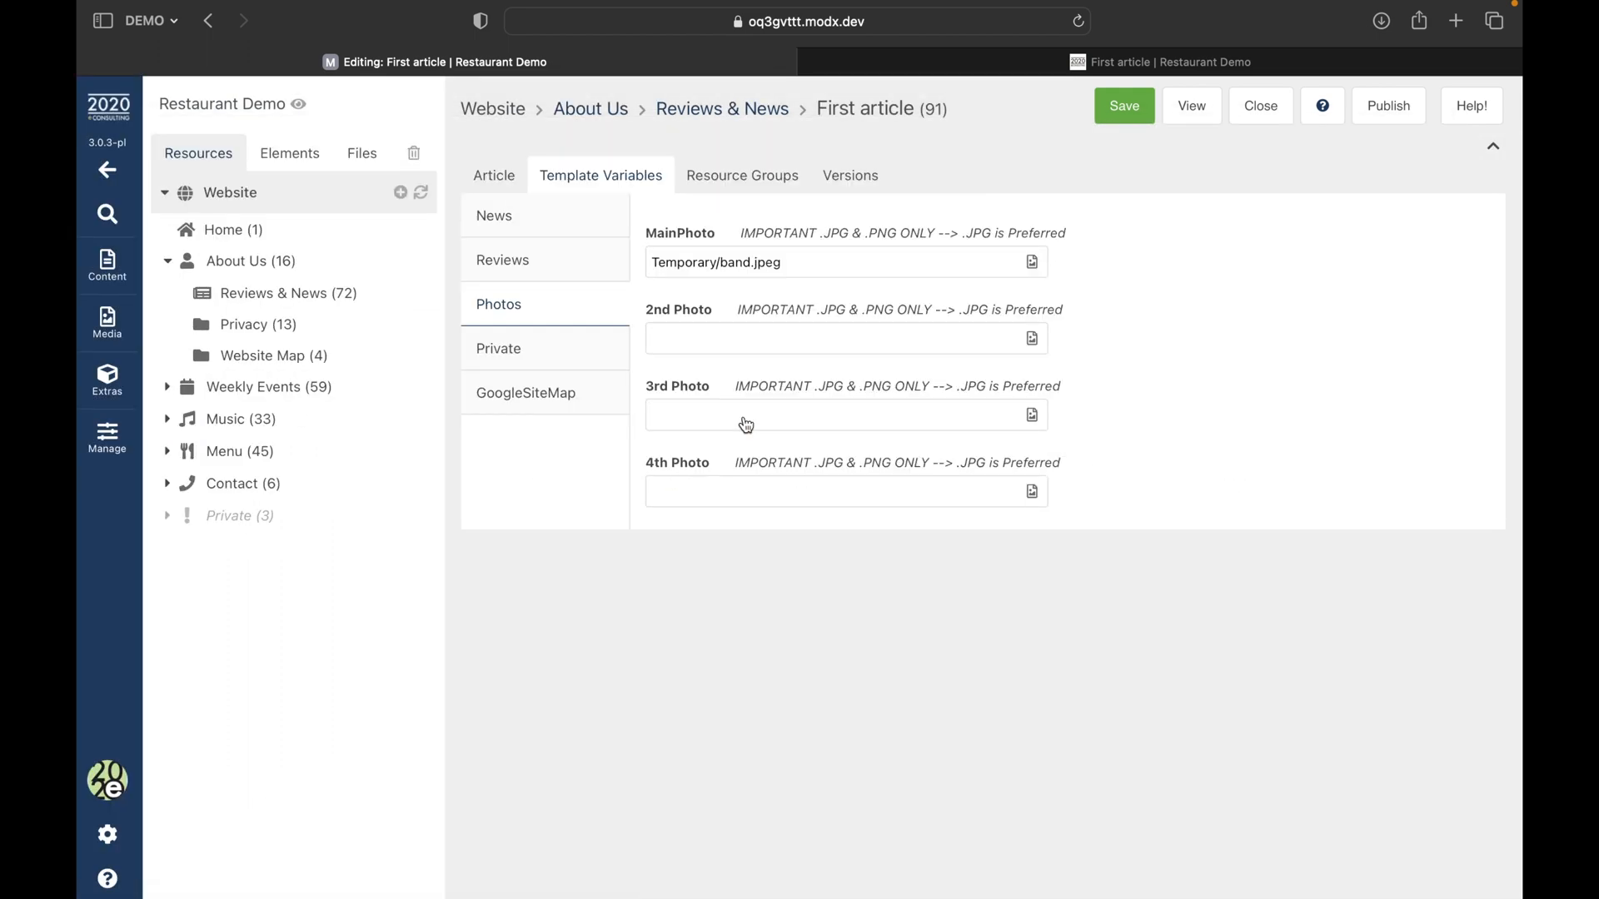
{"action": "left_click", "coordinate": [1118, 113]}
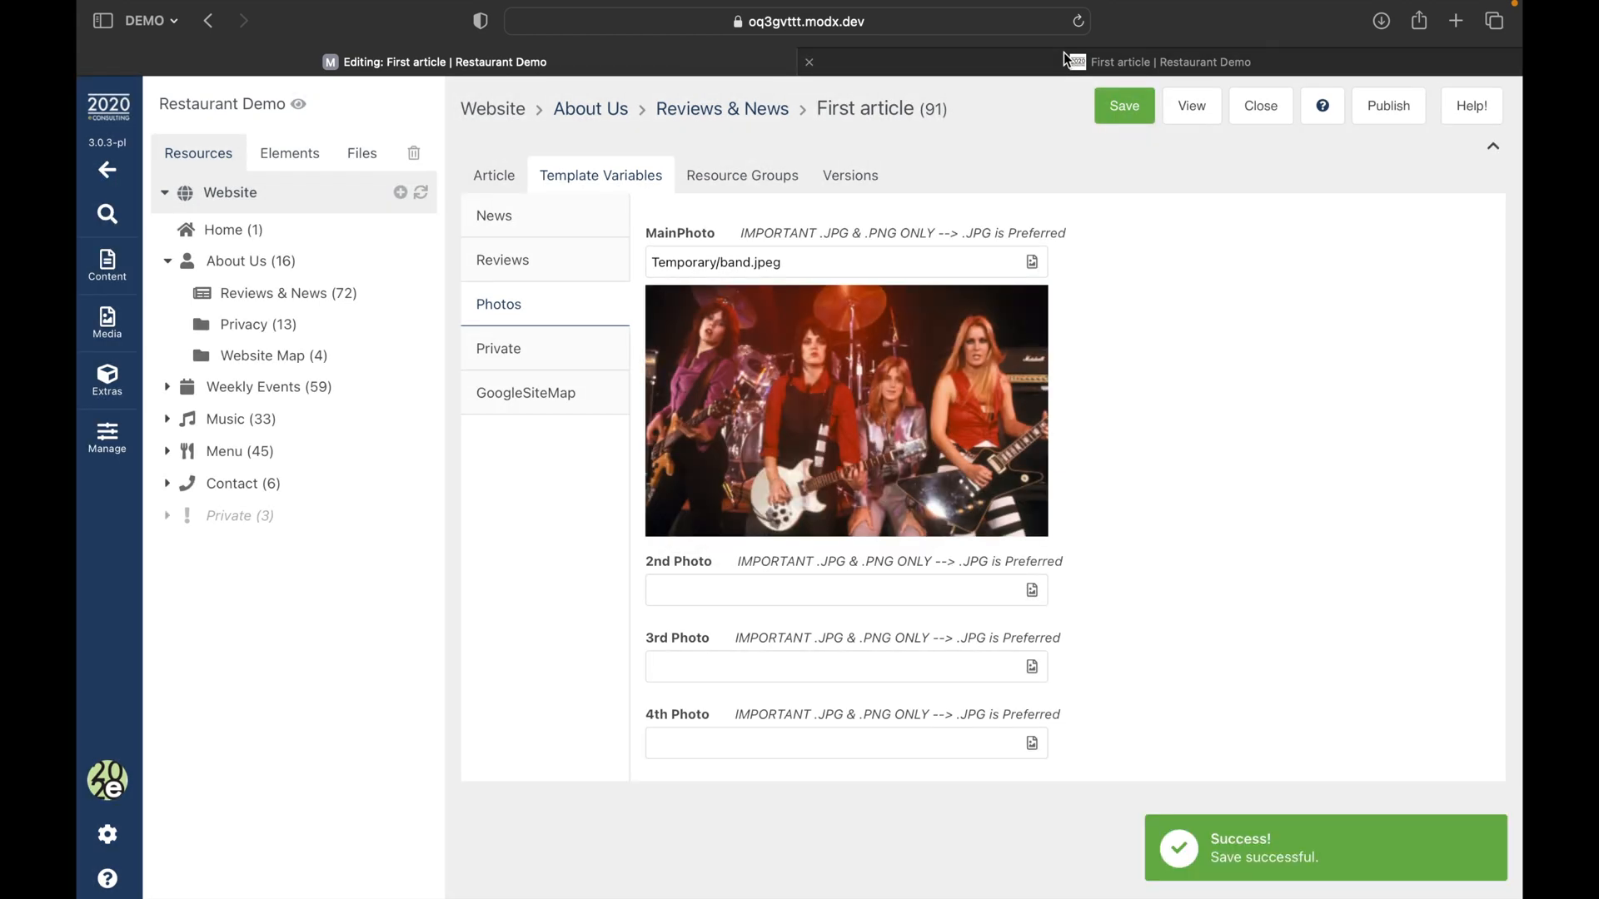
Reload the First article page on the website and examine its main photo, summary, content and tags.
{"action": "left_click", "coordinate": [1063, 53]}
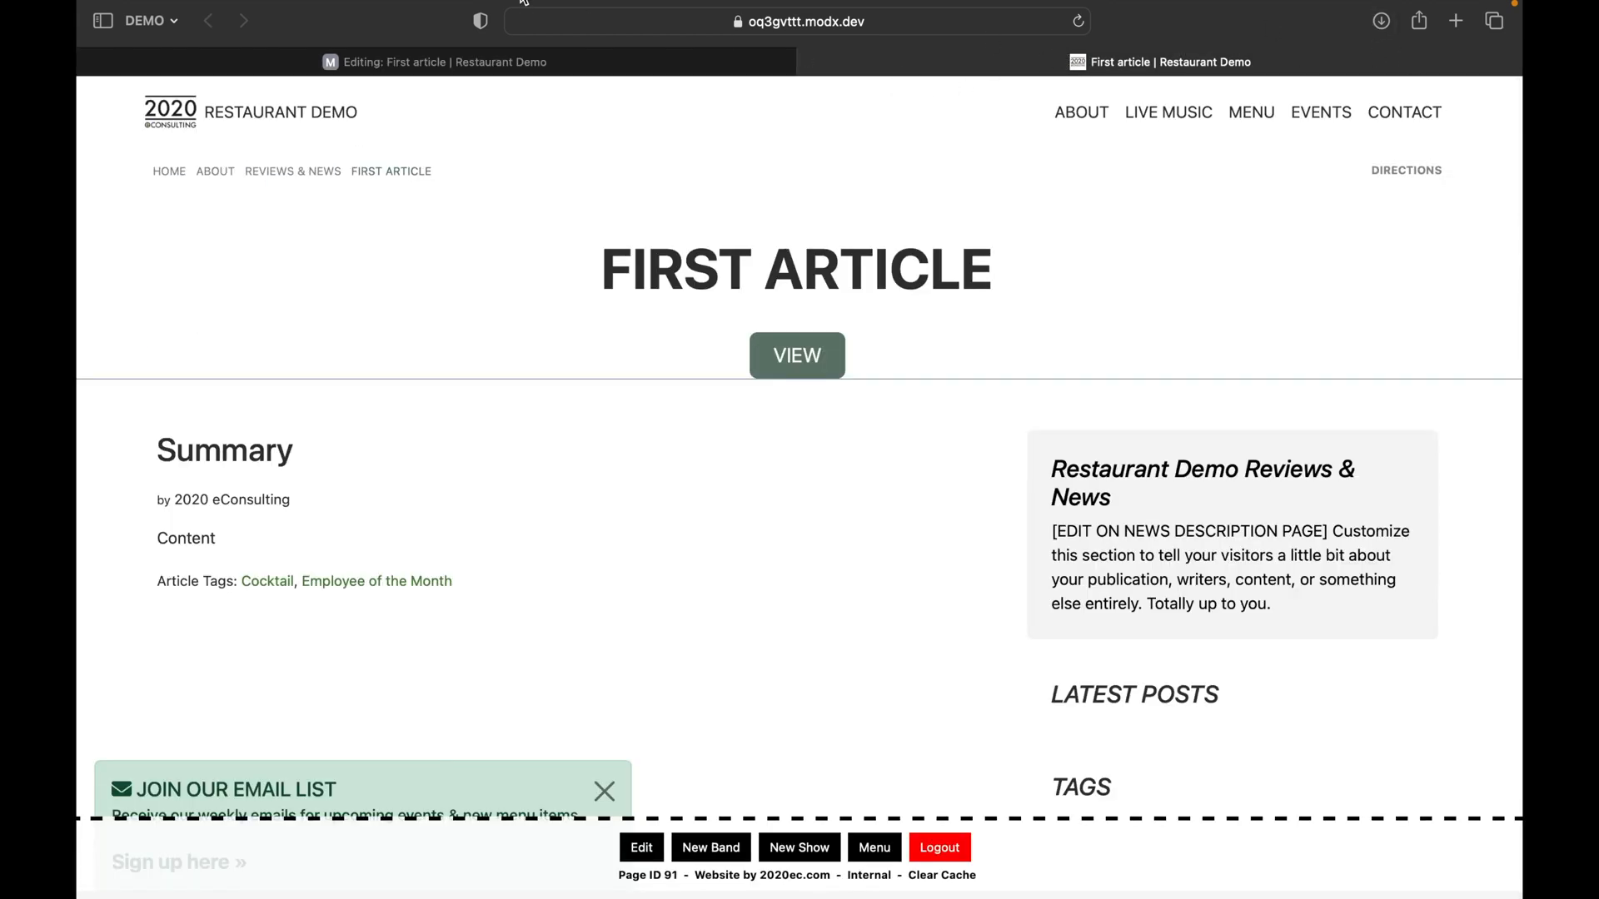
{"action": "left_click", "coordinate": [904, 25]}
{"action": "key", "text": "Return"}
{"action": "scroll", "coordinate": [804, 213], "scroll_direction": "down", "scroll_amount": 1}
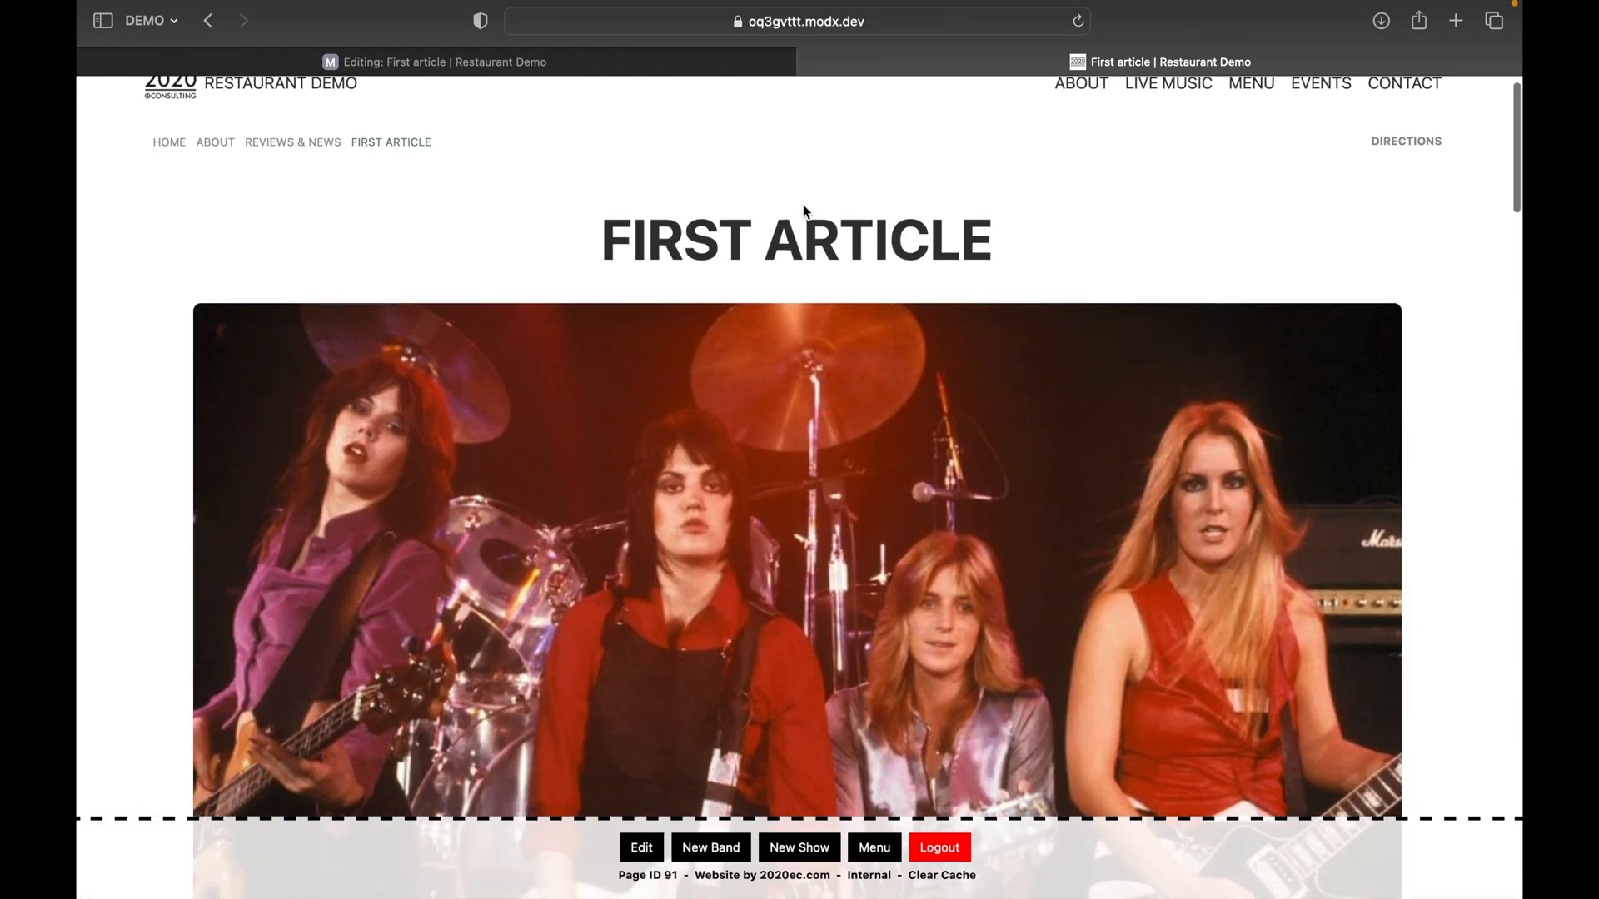
{"action": "scroll", "coordinate": [598, 387], "scroll_direction": "up", "scroll_amount": 1}
{"action": "scroll", "coordinate": [898, 286], "scroll_direction": "down", "scroll_amount": 10}
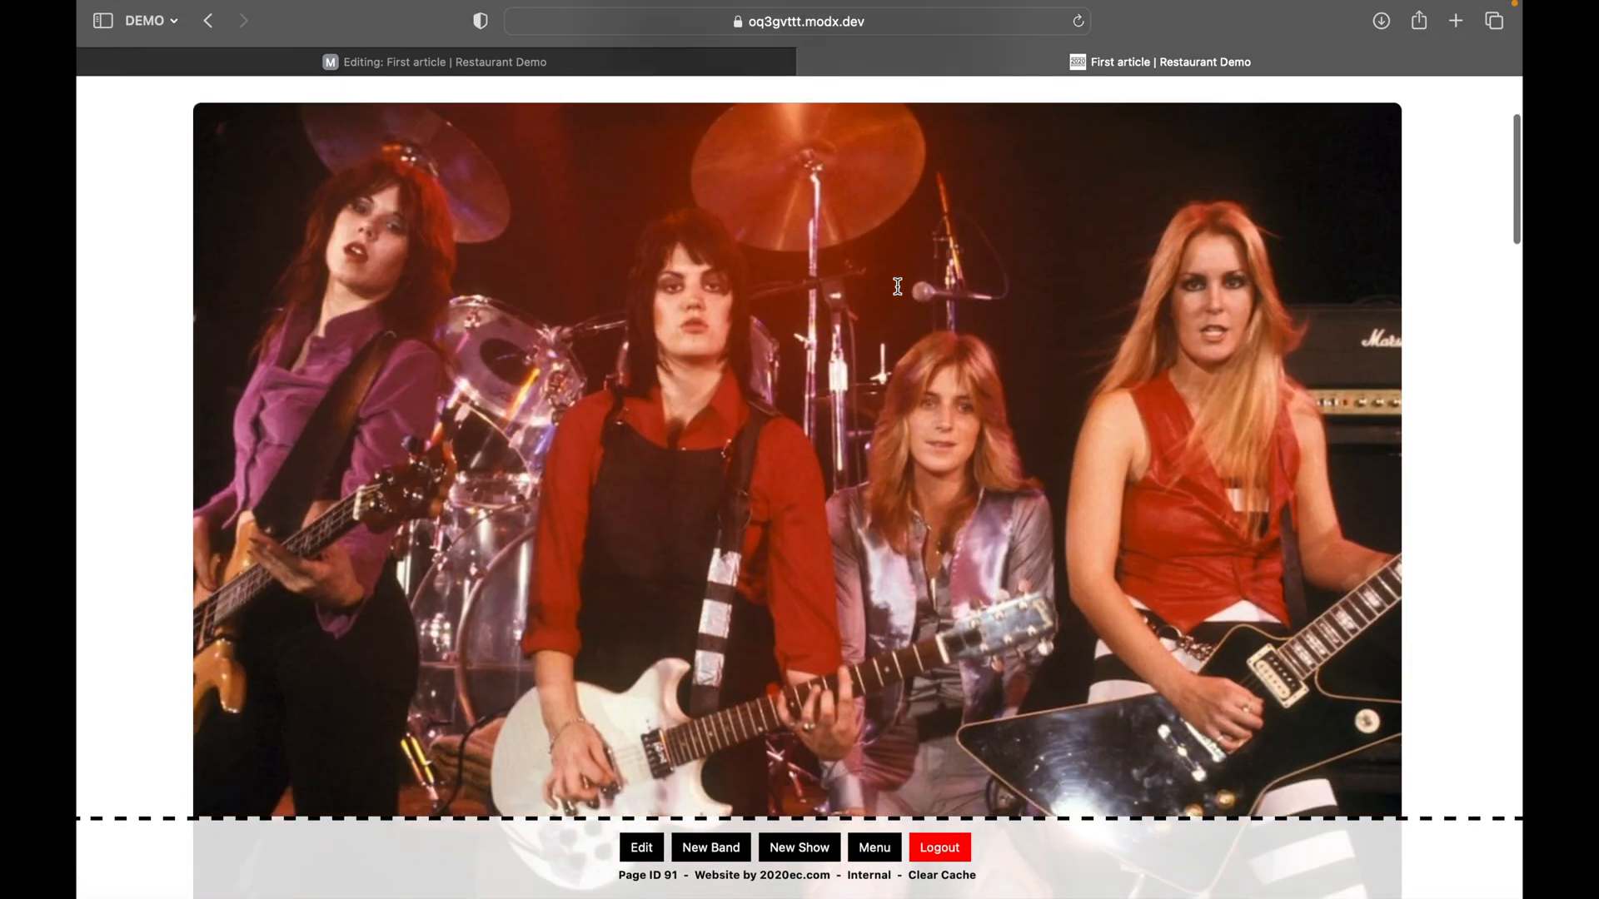
{"action": "scroll", "coordinate": [898, 285], "scroll_direction": "down", "scroll_amount": 2}
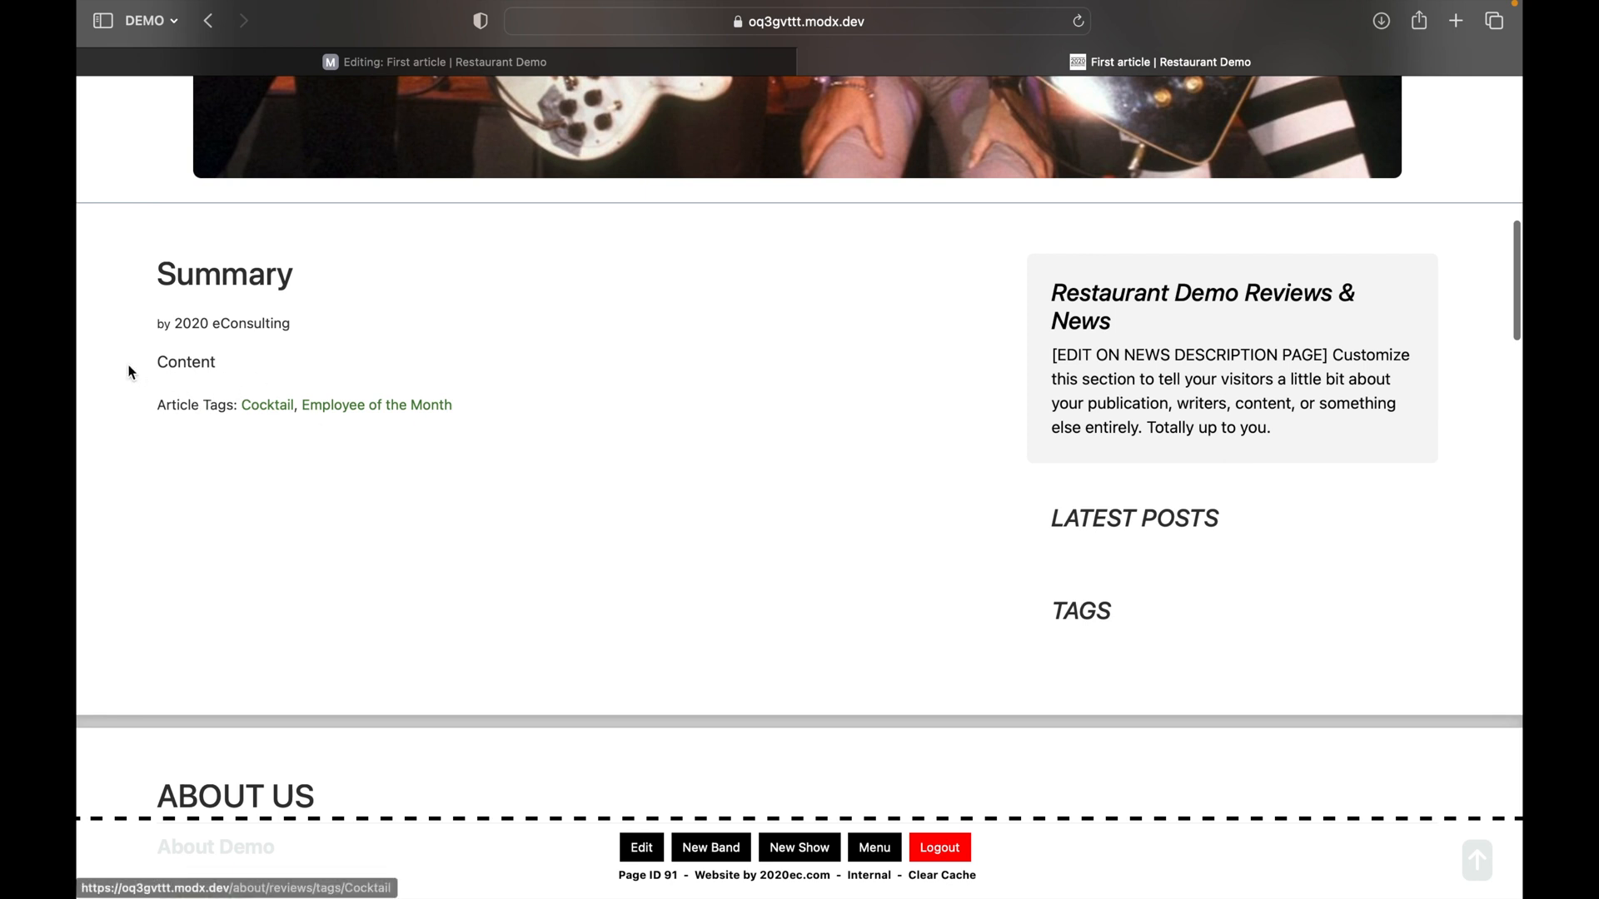
{"action": "left_click_drag", "start_coordinate": [164, 364], "coordinate": [203, 364]}
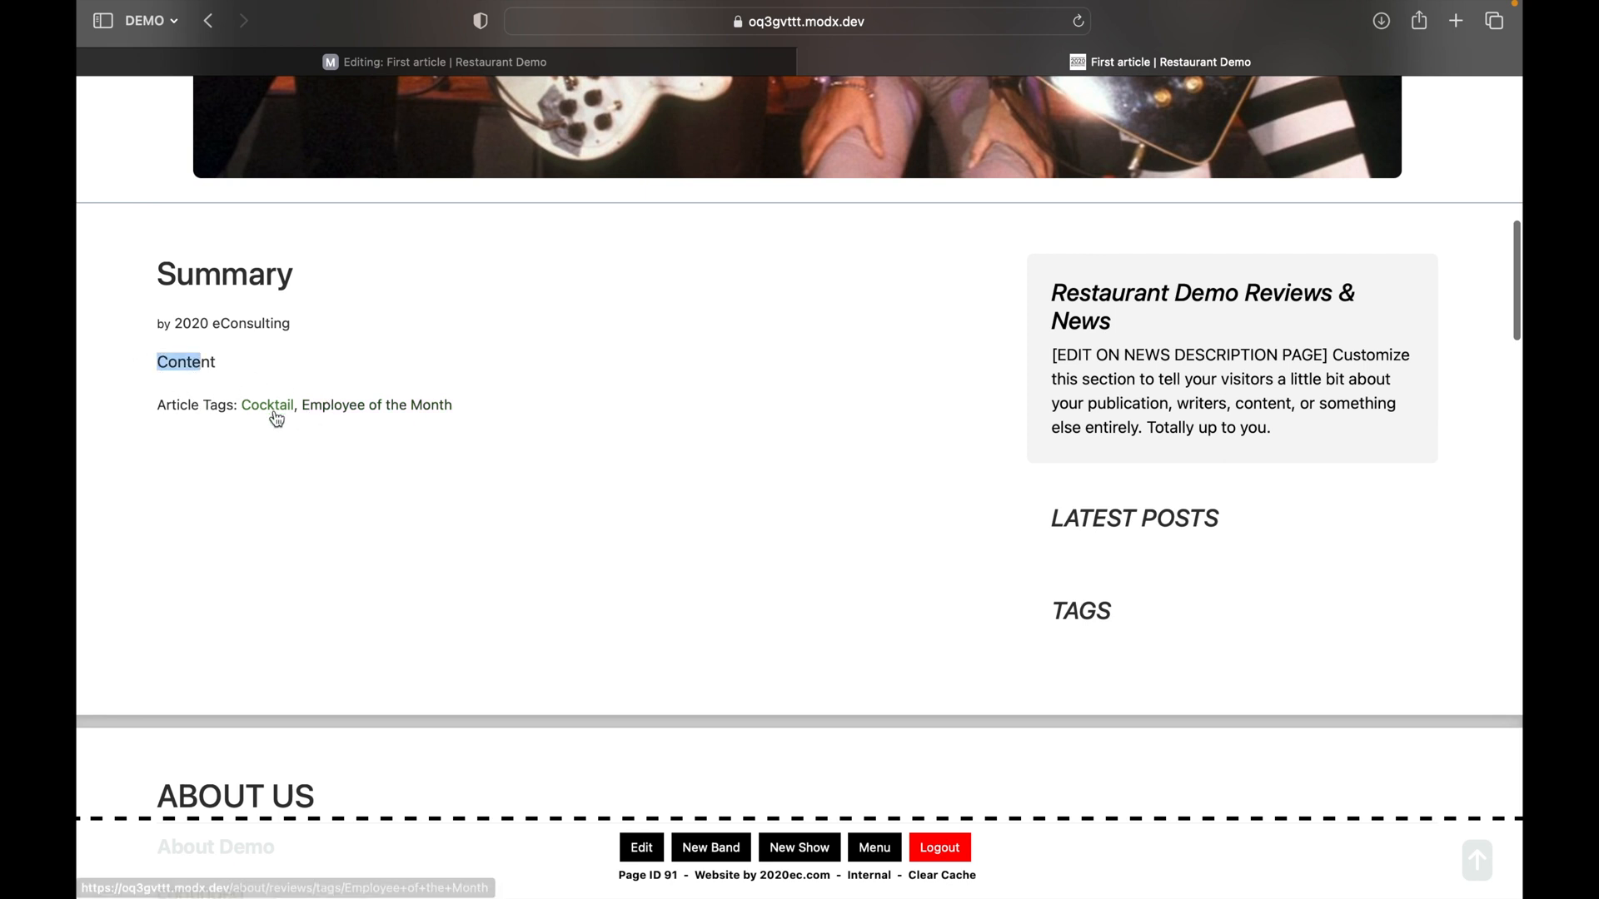
Publish First article from its editor and return to its page on the website.
{"action": "left_click", "coordinate": [634, 66]}
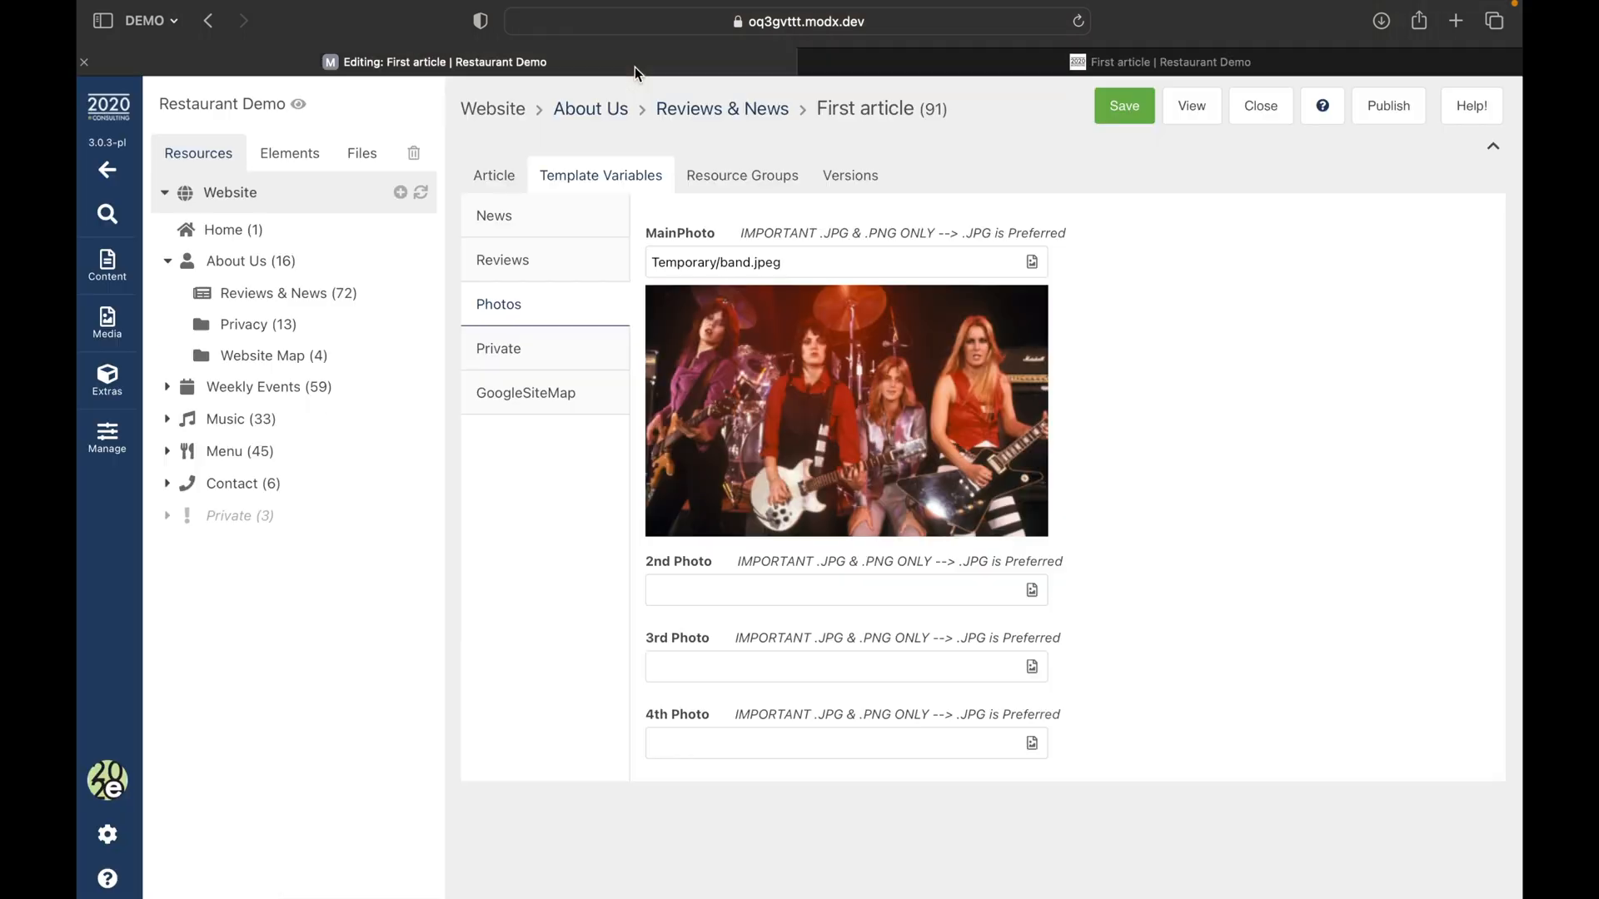
{"action": "left_click", "coordinate": [1380, 117]}
{"action": "left_click", "coordinate": [1170, 73]}
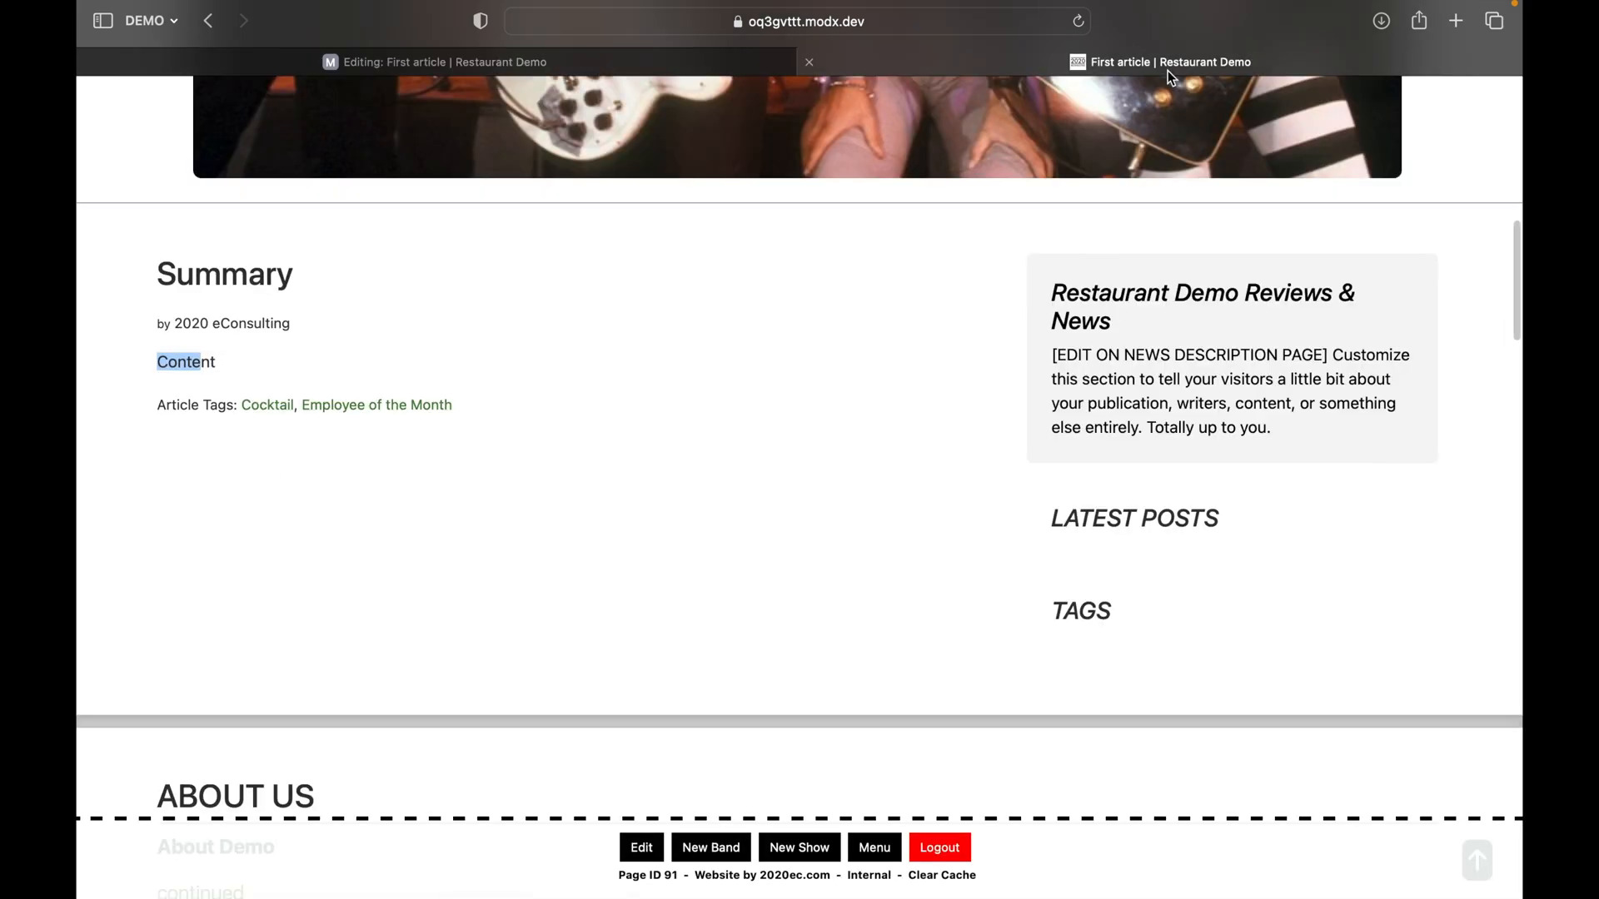
Open the website's Reviews & News listing and examine the First article card and the tag list.
{"action": "scroll", "coordinate": [529, 206], "scroll_direction": "up", "scroll_amount": 10}
{"action": "left_click", "coordinate": [286, 173]}
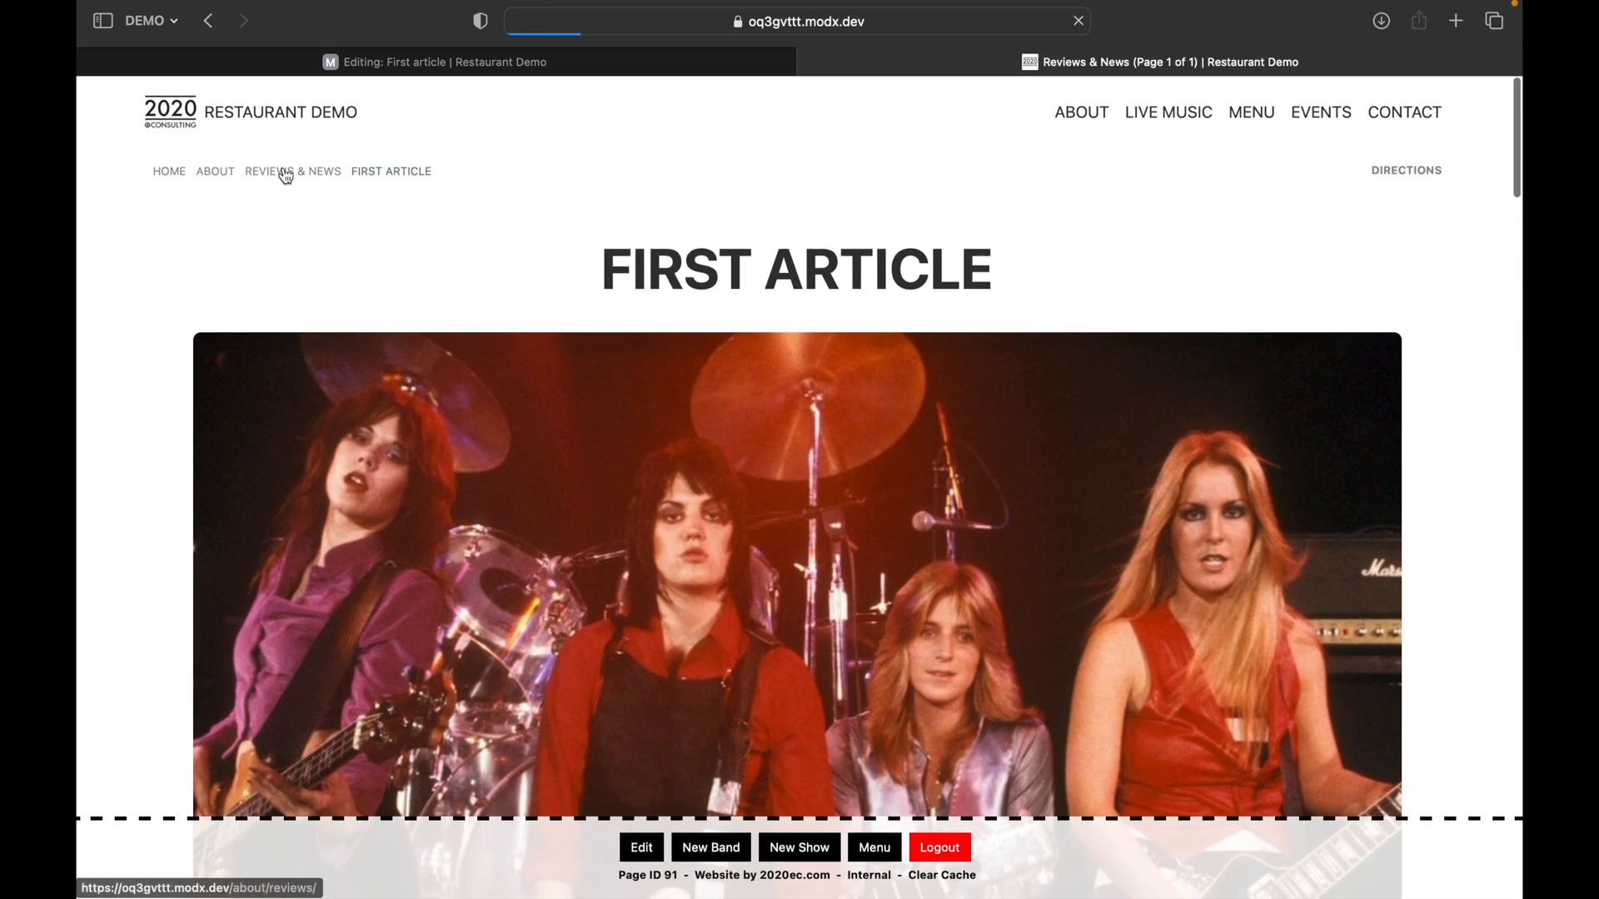
{"action": "scroll", "coordinate": [283, 169], "scroll_direction": "down", "scroll_amount": 3}
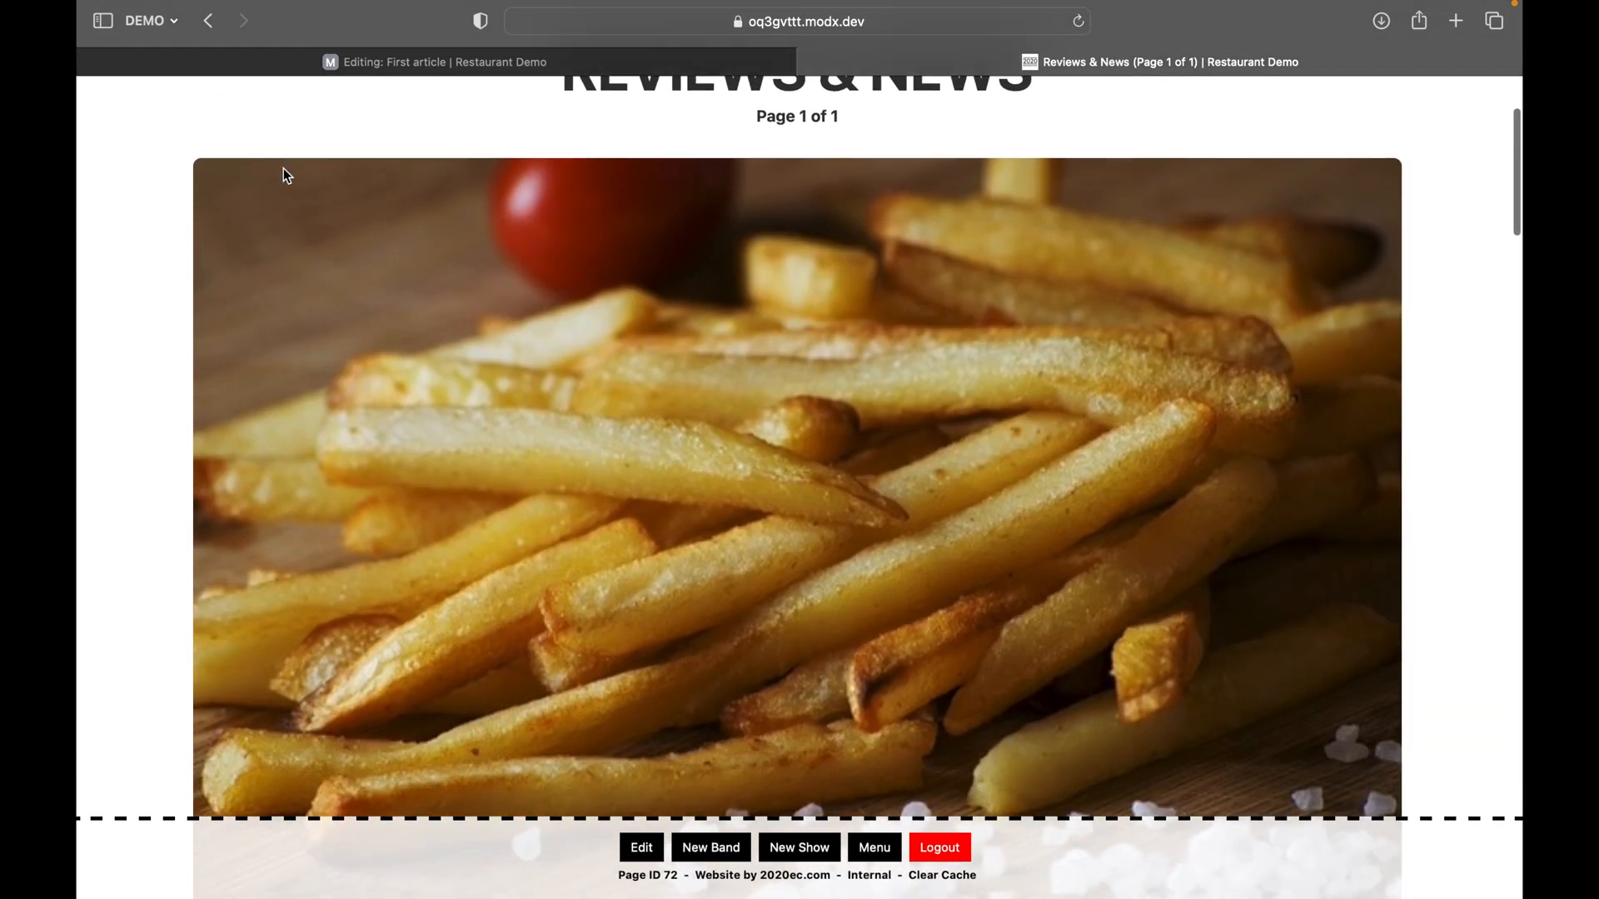
{"action": "scroll", "coordinate": [283, 169], "scroll_direction": "down", "scroll_amount": 10}
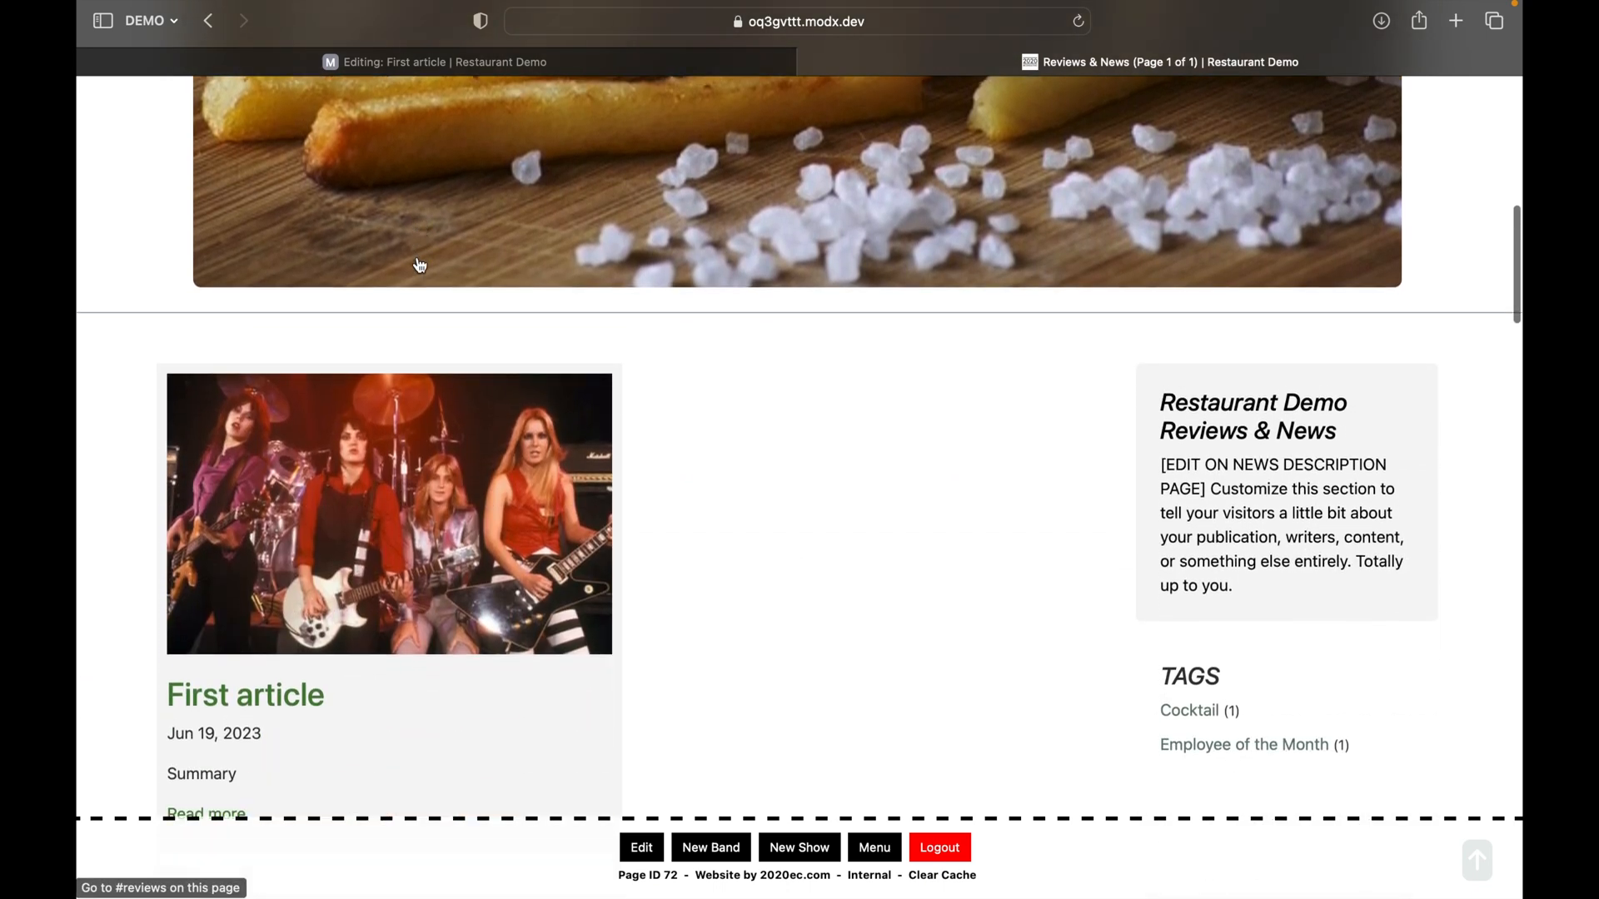
{"action": "scroll", "coordinate": [420, 265], "scroll_direction": "down", "scroll_amount": 4}
Open First article from the listing and examine its date, Latest Posts and Tags sections.
{"action": "left_click", "coordinate": [424, 448]}
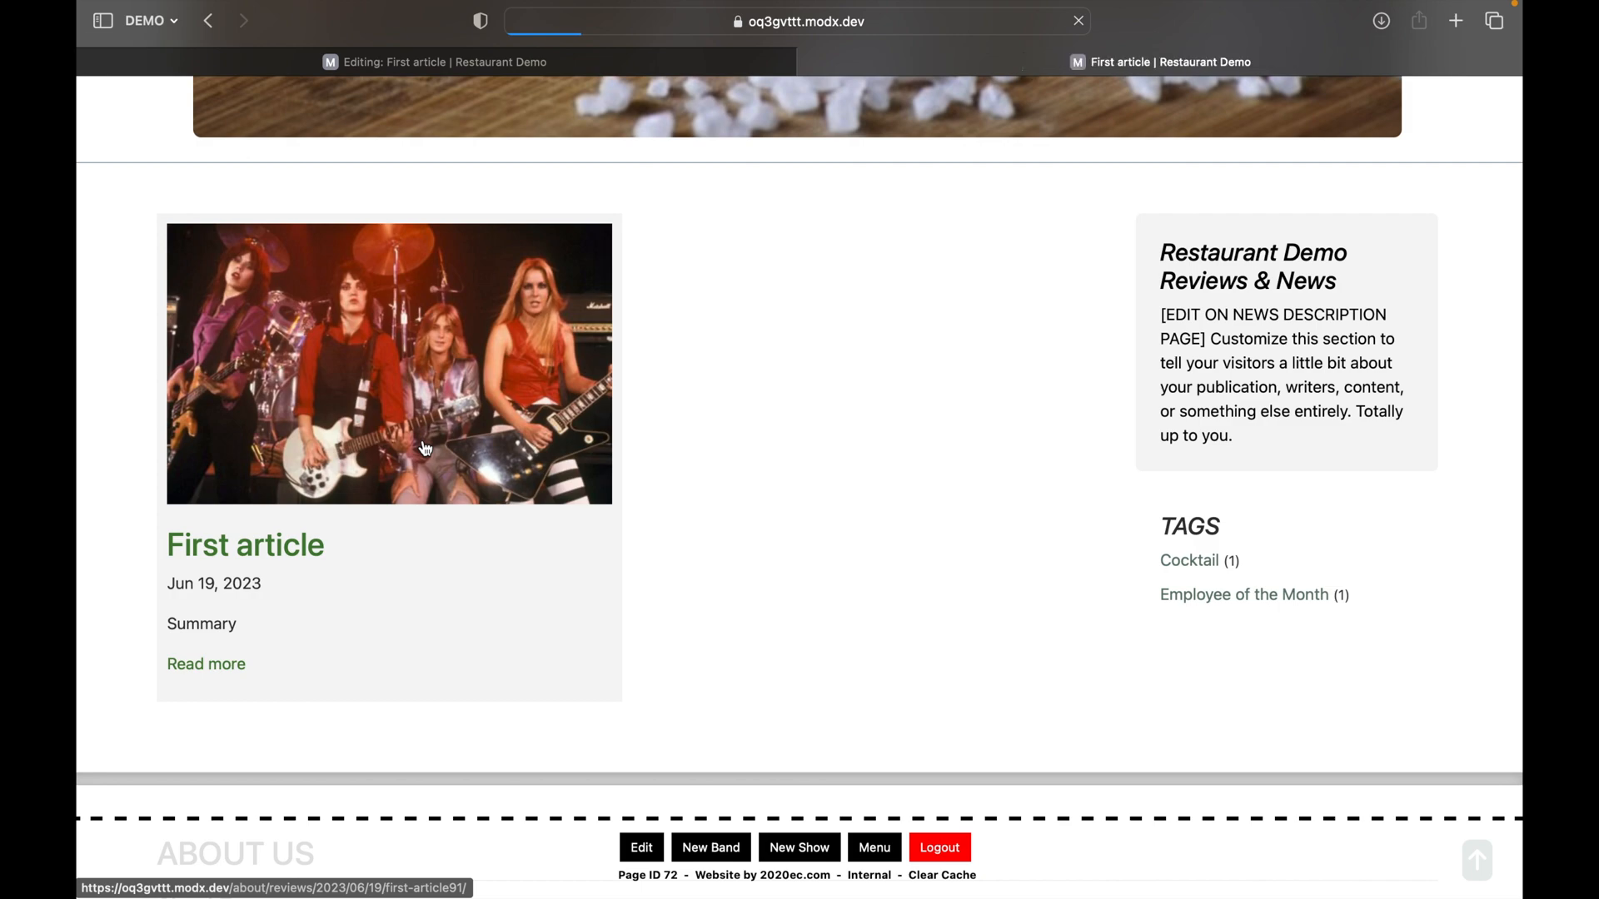
{"action": "scroll", "coordinate": [425, 448], "scroll_direction": "down", "scroll_amount": 15}
{"action": "scroll", "coordinate": [425, 448], "scroll_direction": "down", "scroll_amount": 2}
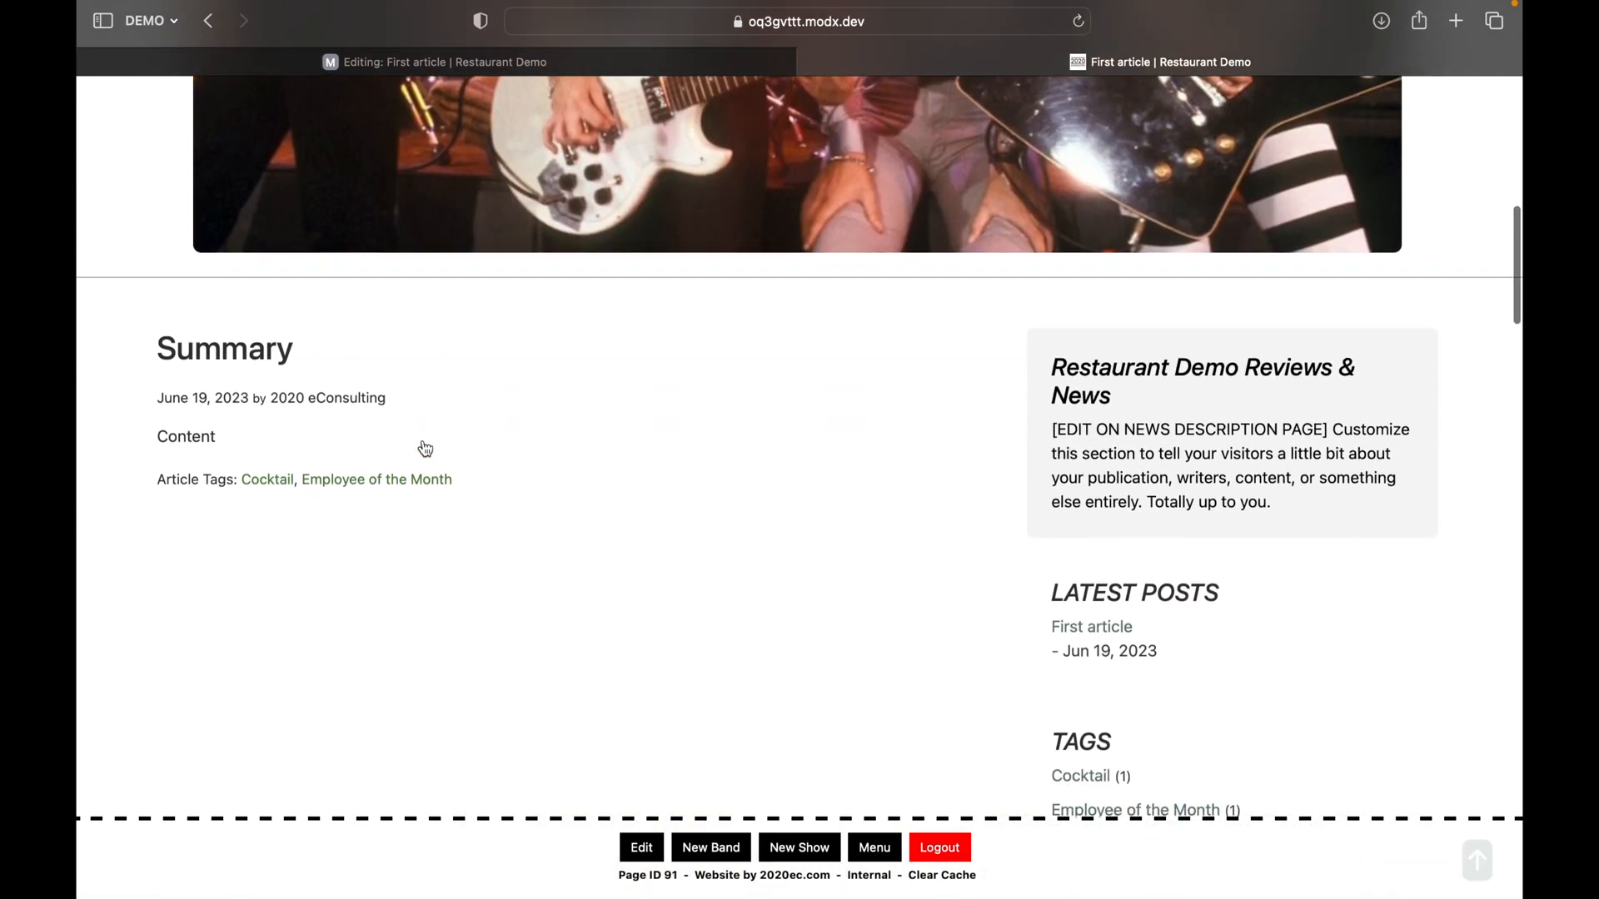
{"action": "scroll", "coordinate": [986, 490], "scroll_direction": "down", "scroll_amount": 4}
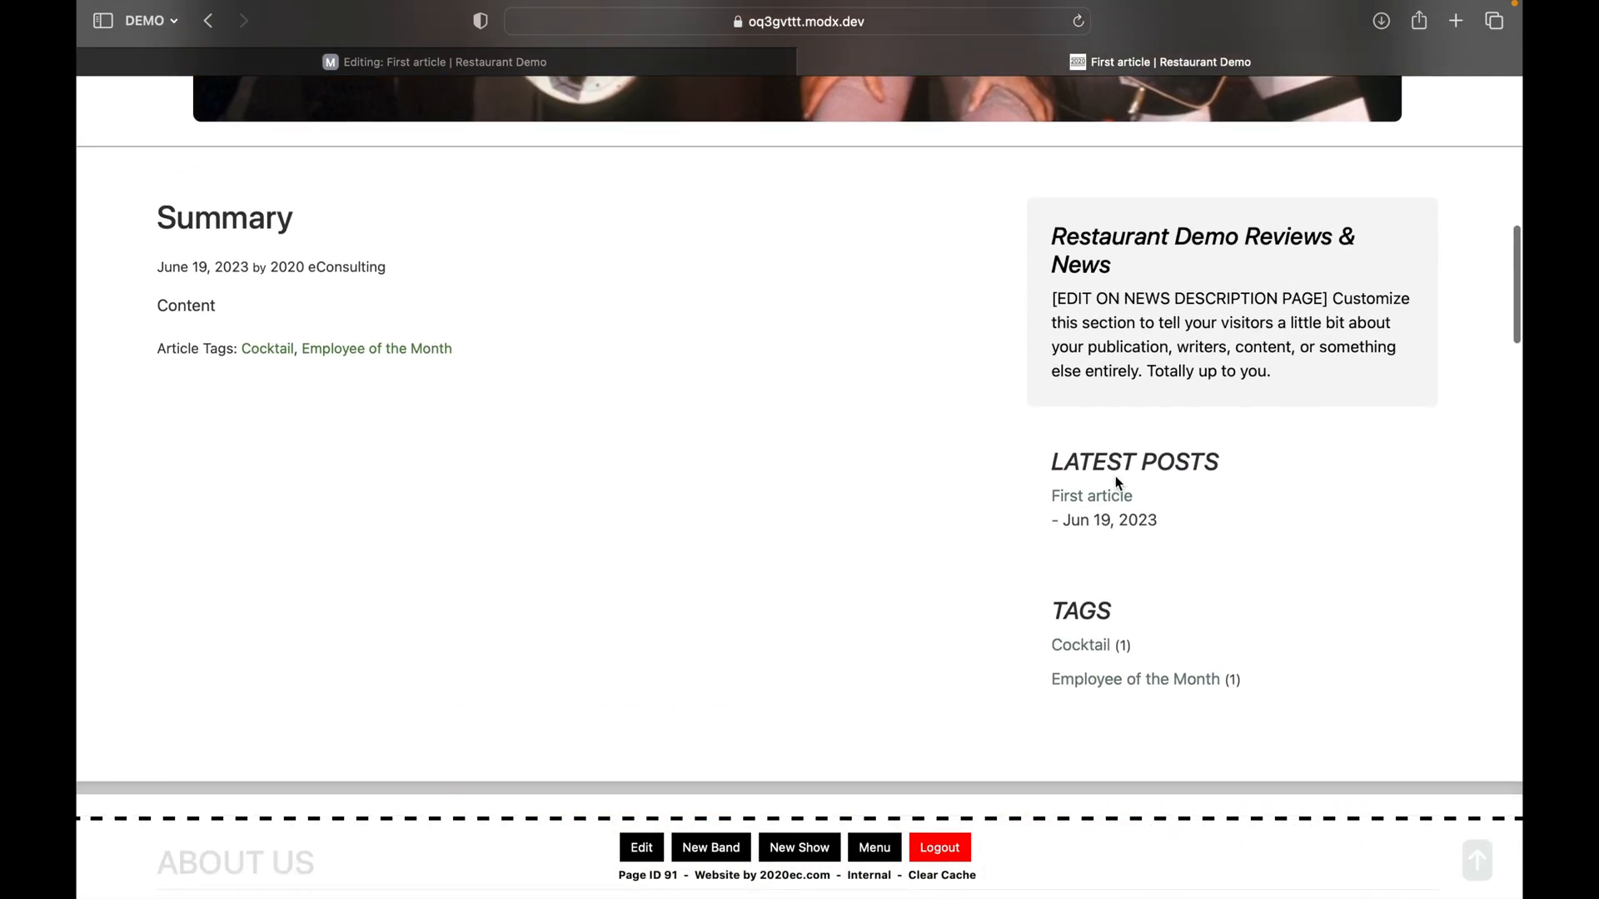
View Reviews & News filtered by the Cocktail tag and return to the First article editor.
{"action": "left_click", "coordinate": [1098, 652]}
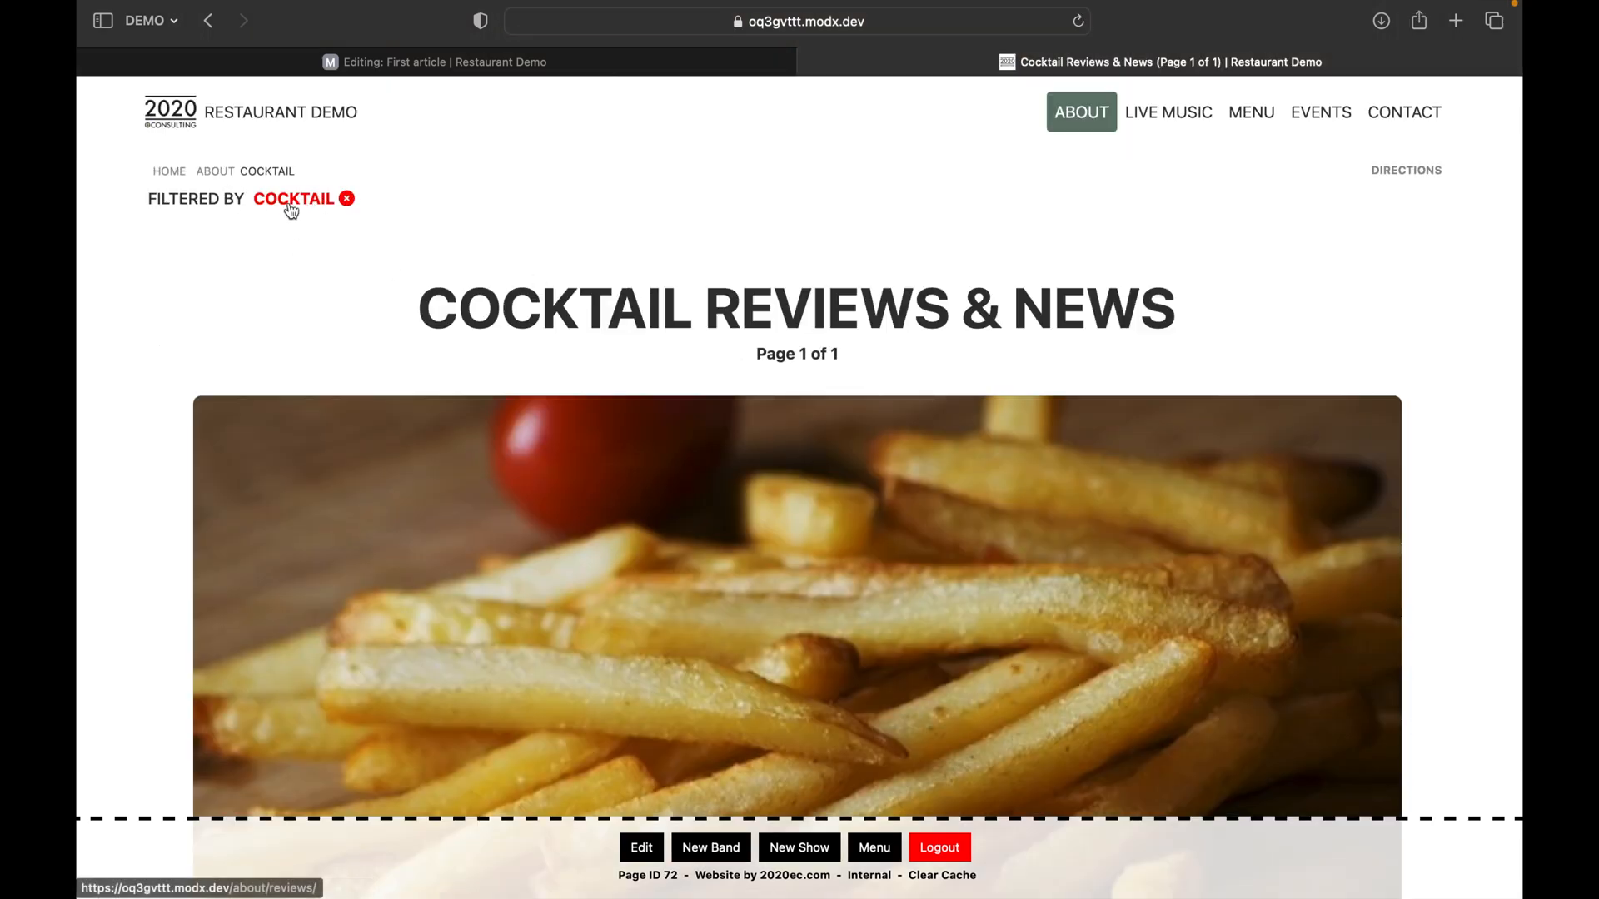
{"action": "scroll", "coordinate": [289, 208], "scroll_direction": "down", "scroll_amount": 4}
{"action": "scroll", "coordinate": [289, 209], "scroll_direction": "up", "scroll_amount": 5}
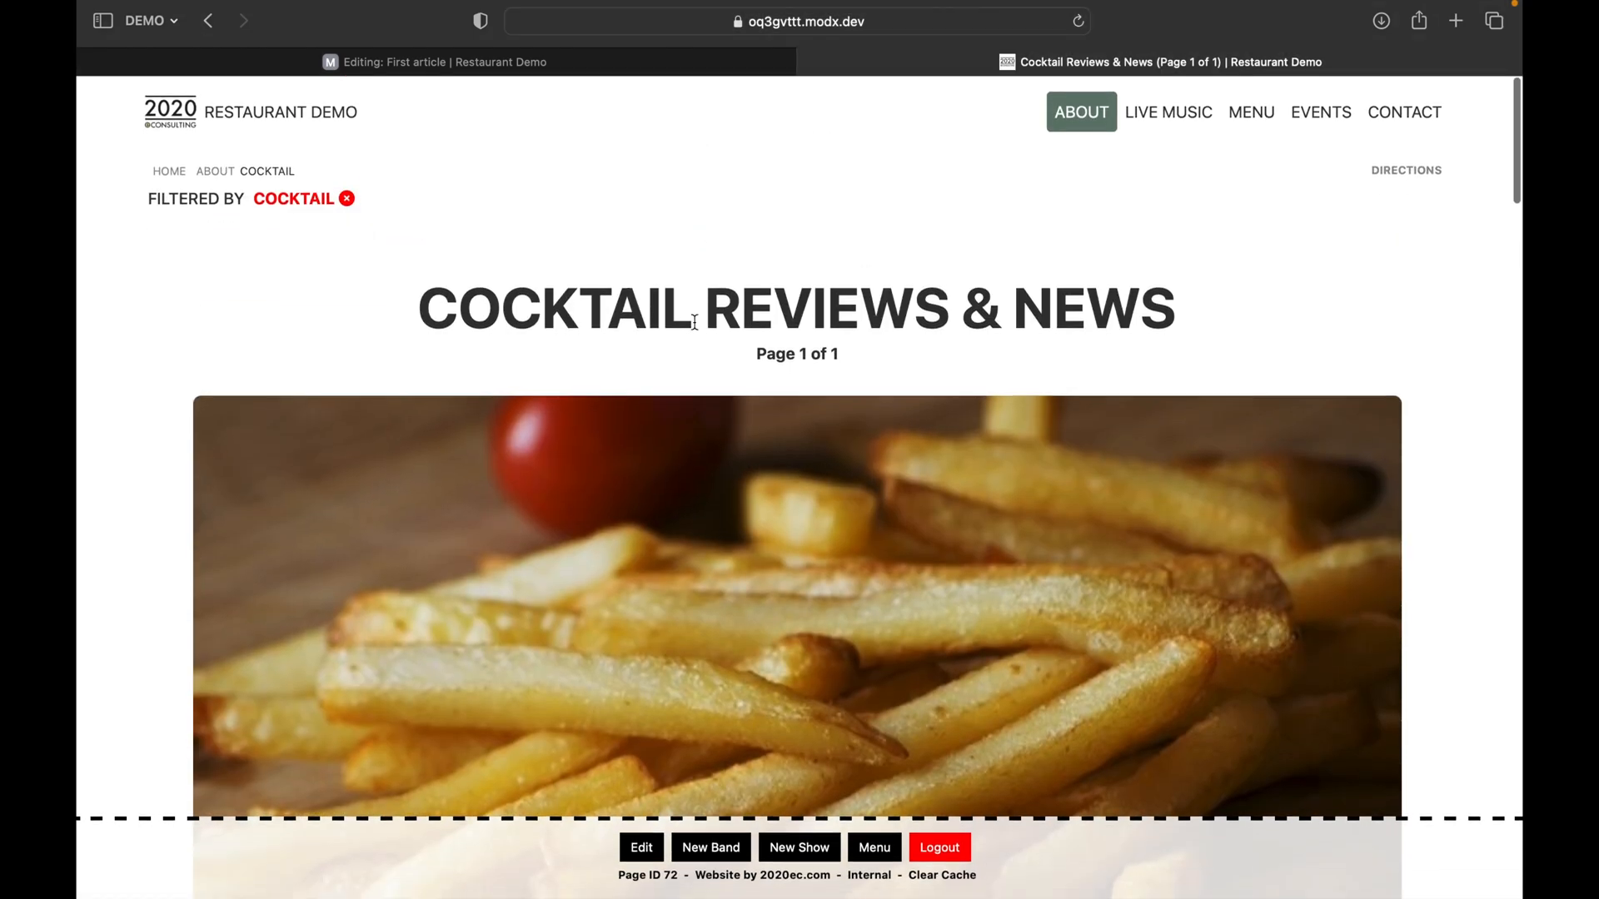
{"action": "left_click", "coordinate": [550, 62]}
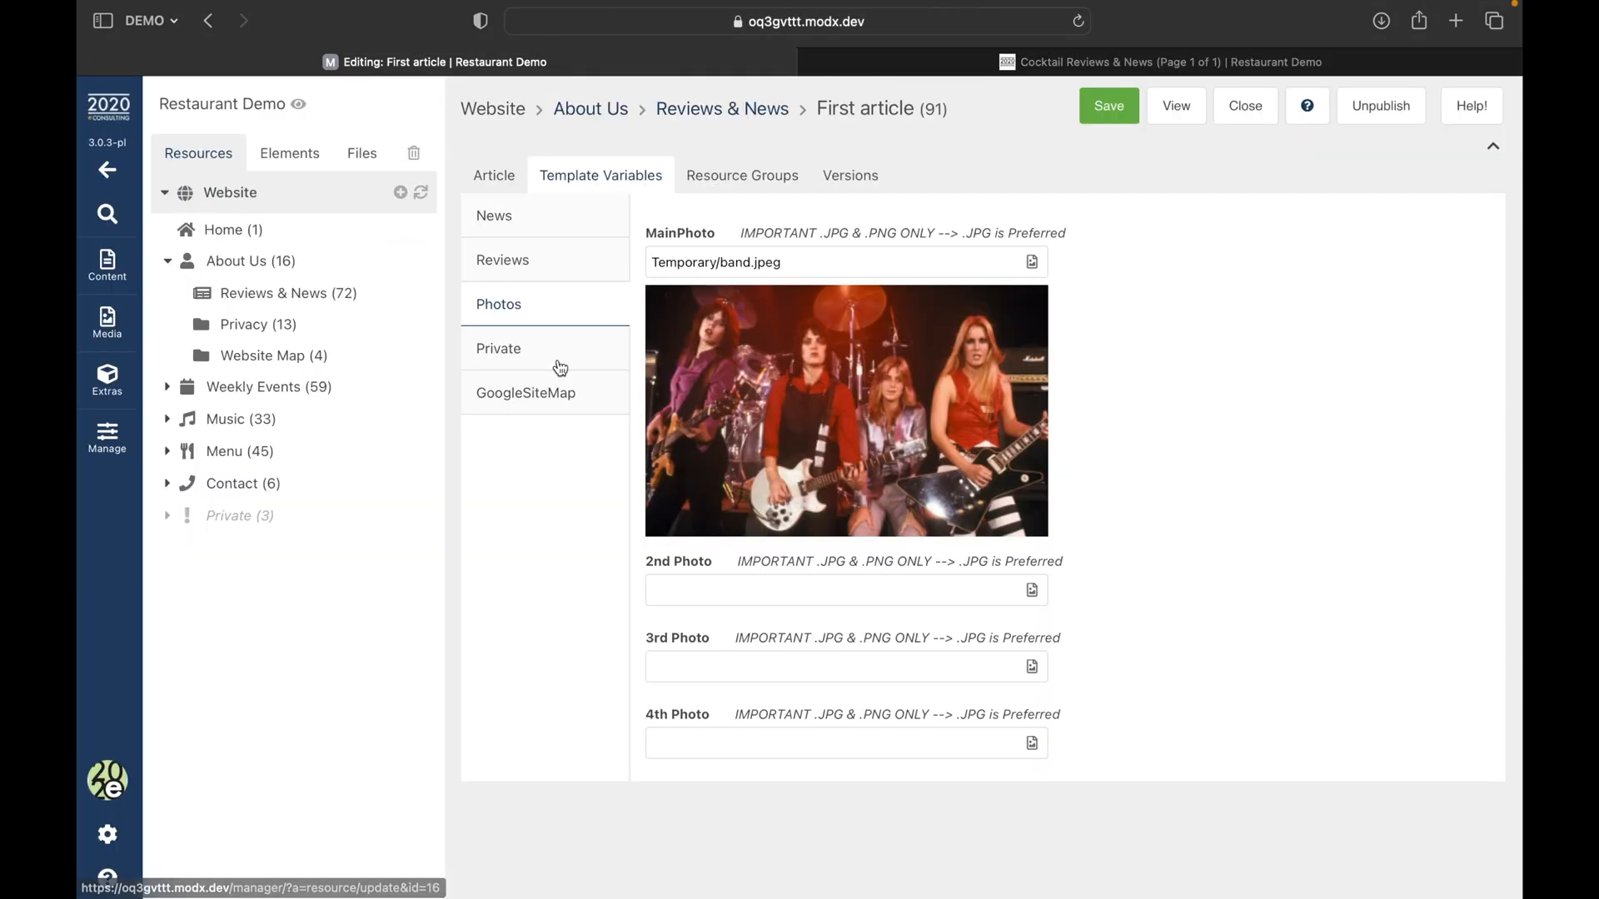
Make the word "Content" bold in First article's Content field.
{"action": "left_click", "coordinate": [491, 185]}
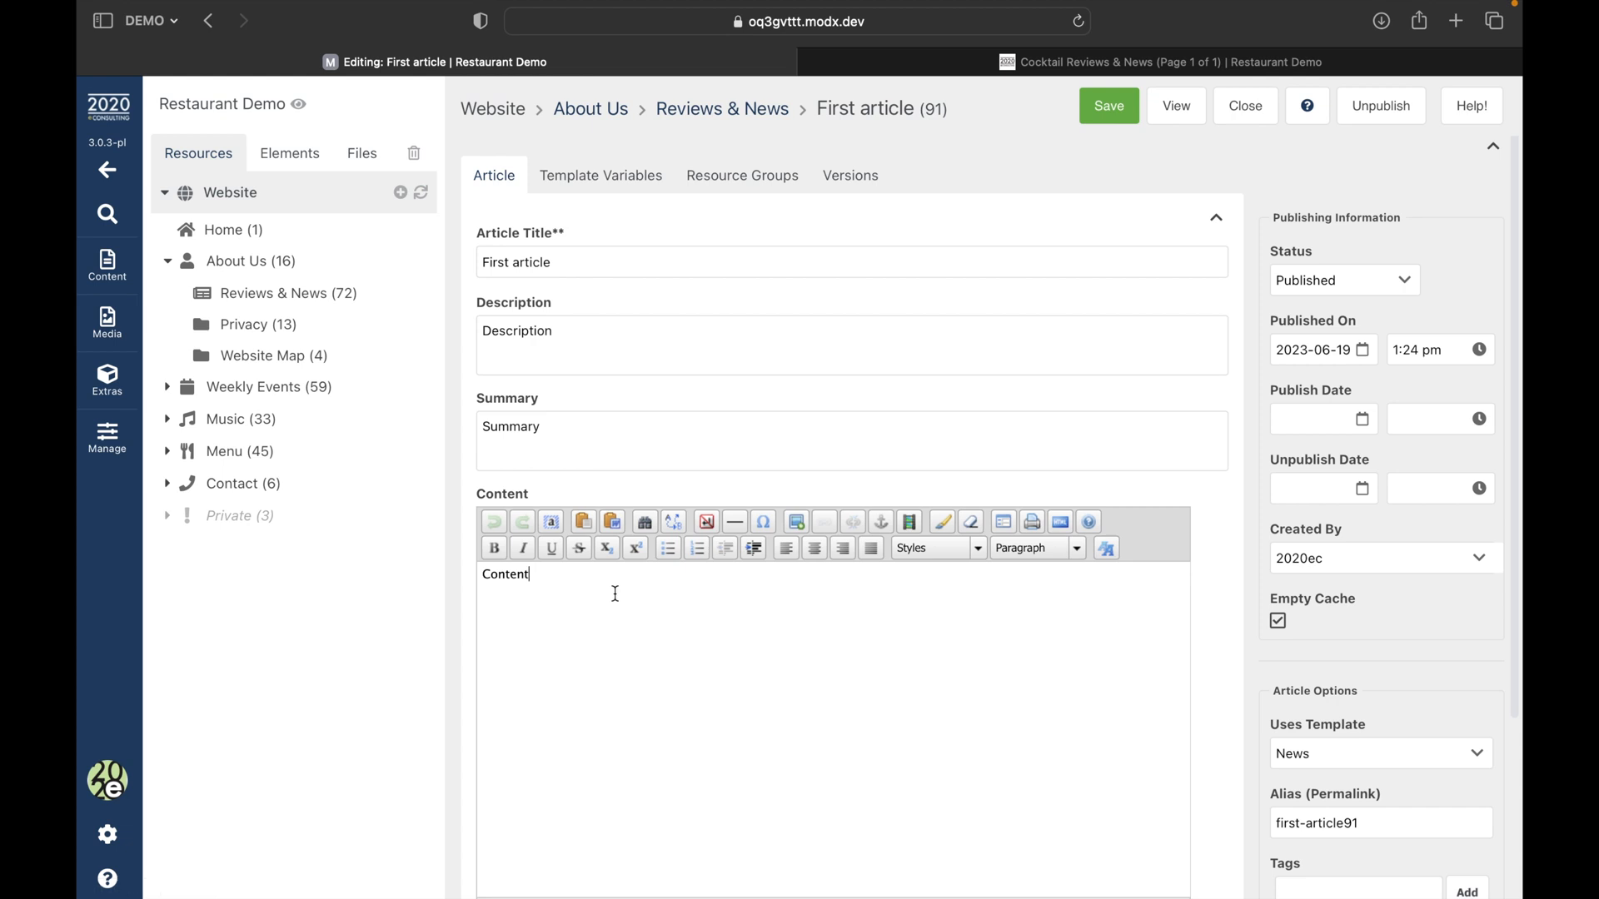
{"action": "left_click_drag", "start_coordinate": [613, 594], "coordinate": [380, 549]}
{"action": "scroll", "coordinate": [589, 596], "scroll_direction": "down", "scroll_amount": 5}
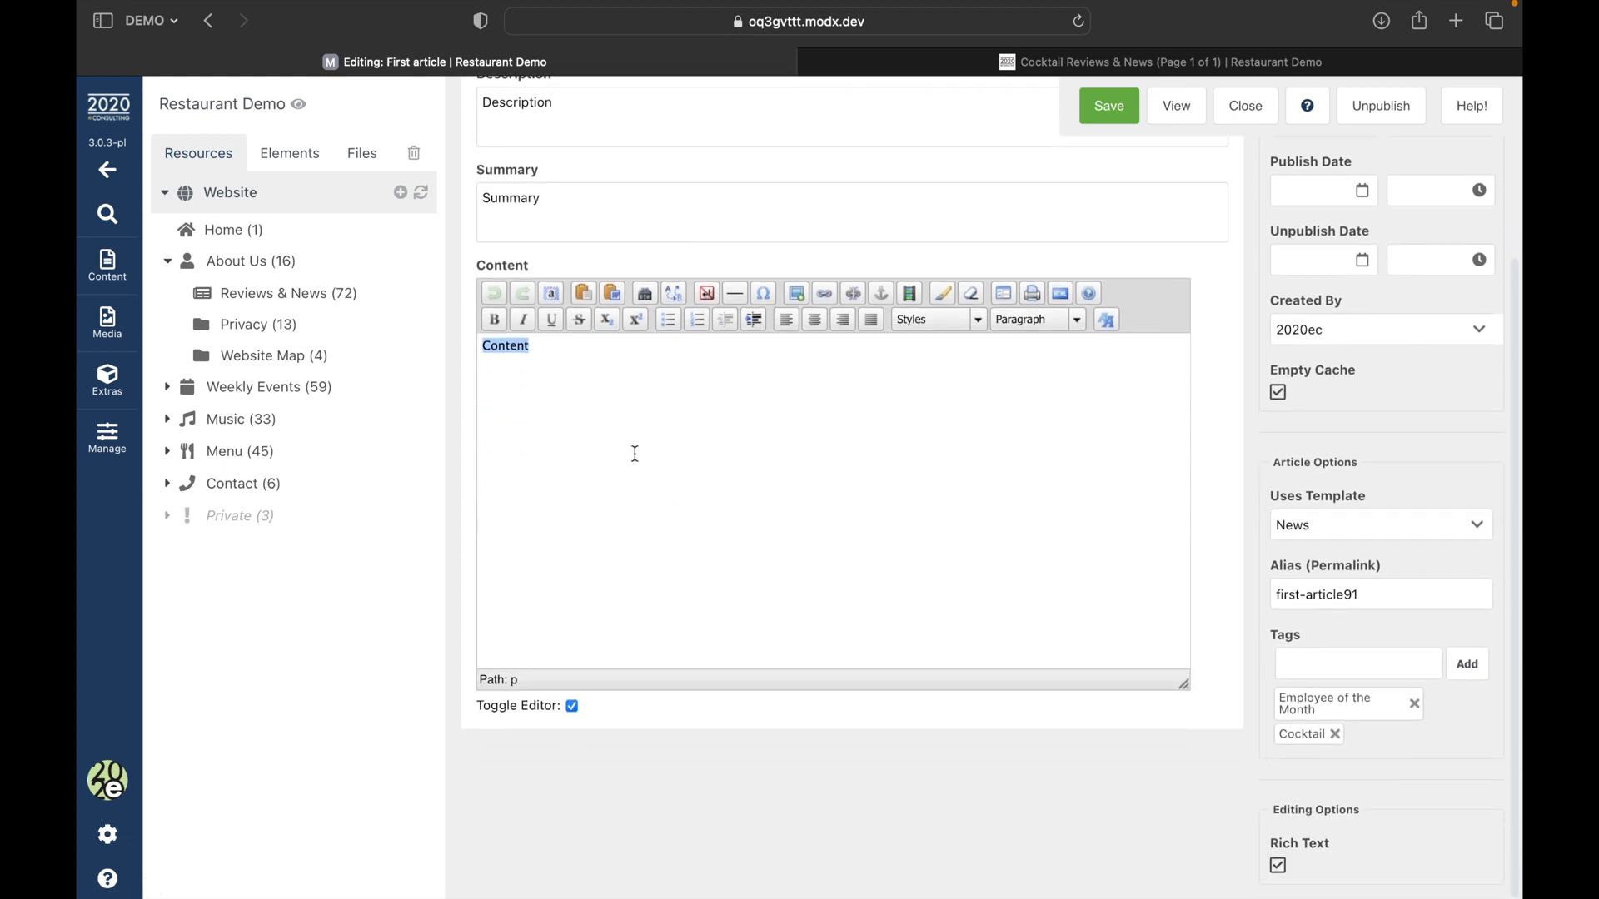
{"action": "key", "text": "super+b"}
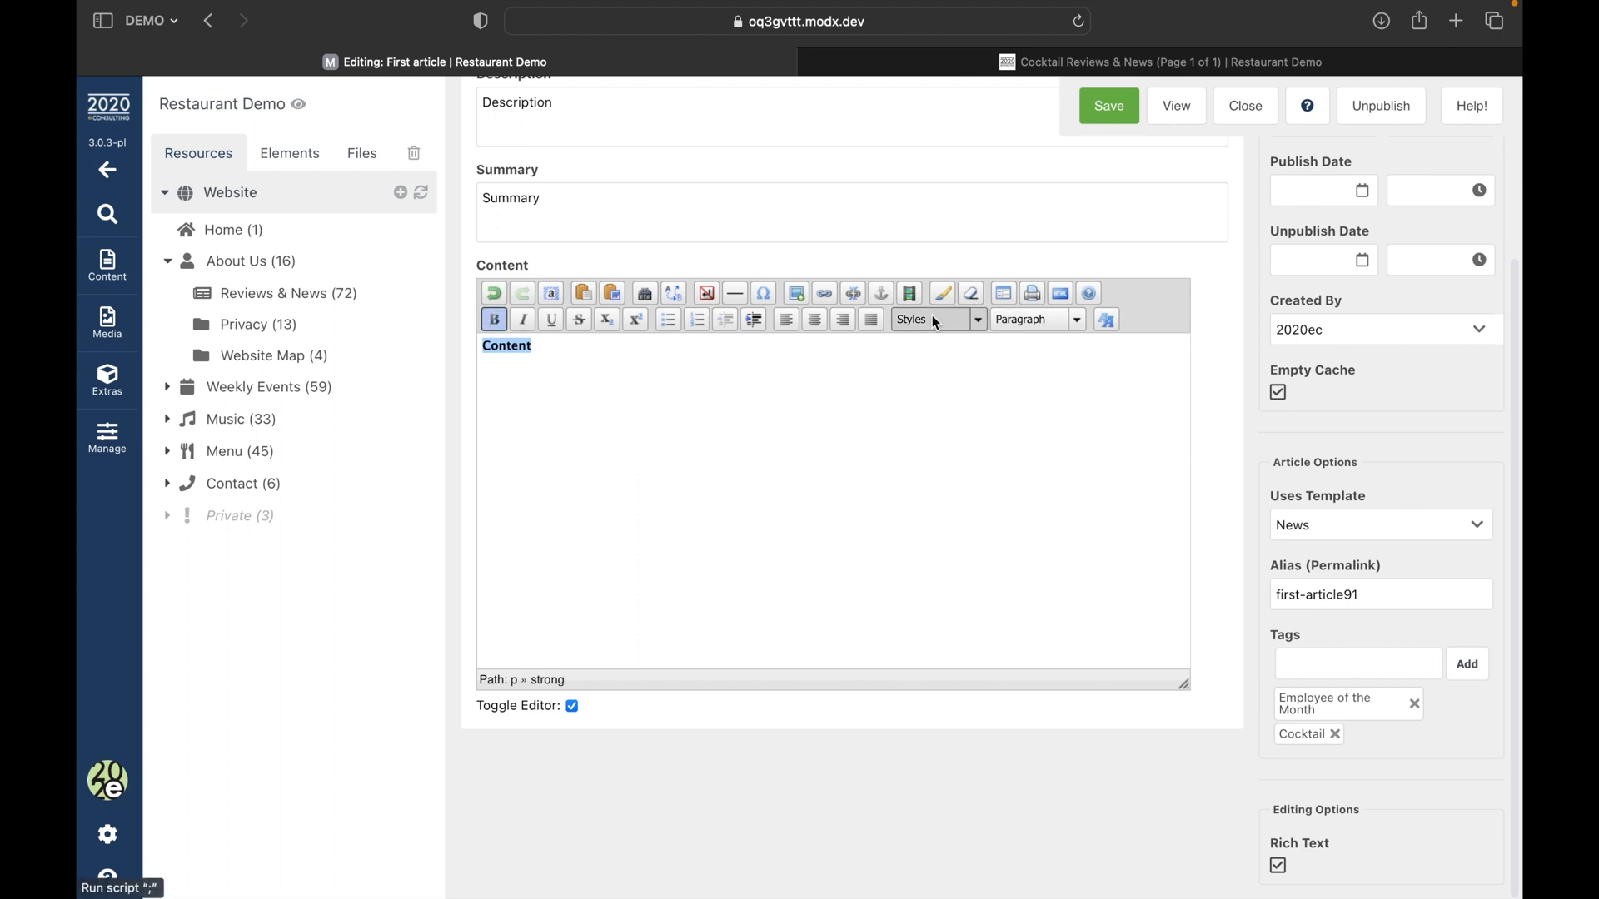
Examine the HTML source of the bolded text in First article's Content field and leave it unedited.
{"action": "left_click", "coordinate": [1060, 293]}
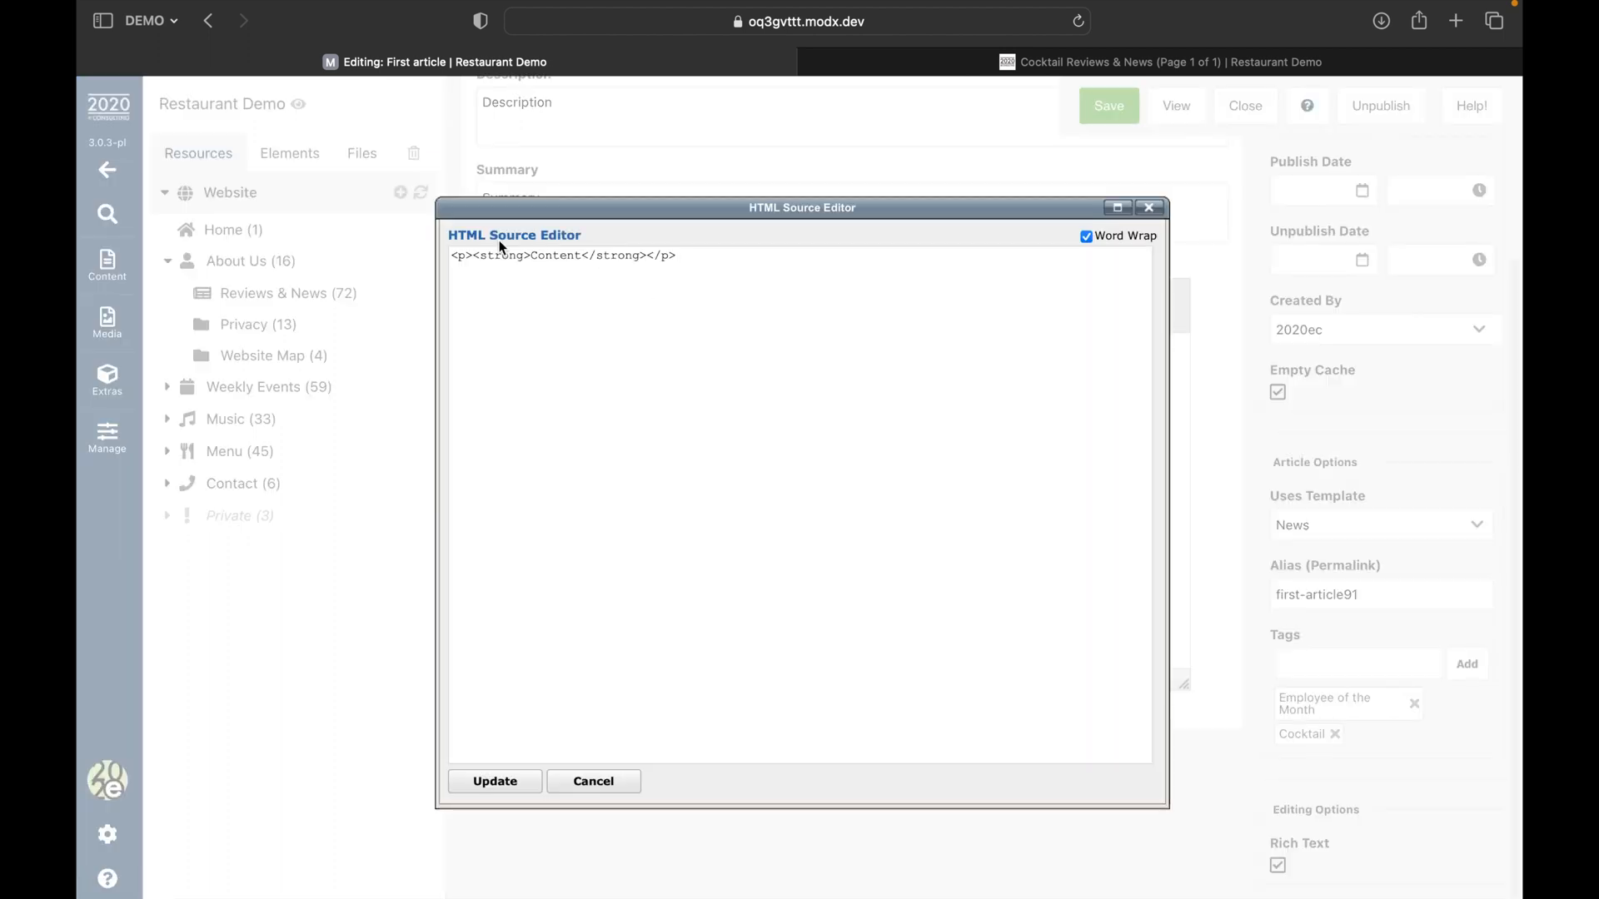
{"action": "left_click", "coordinate": [1152, 209]}
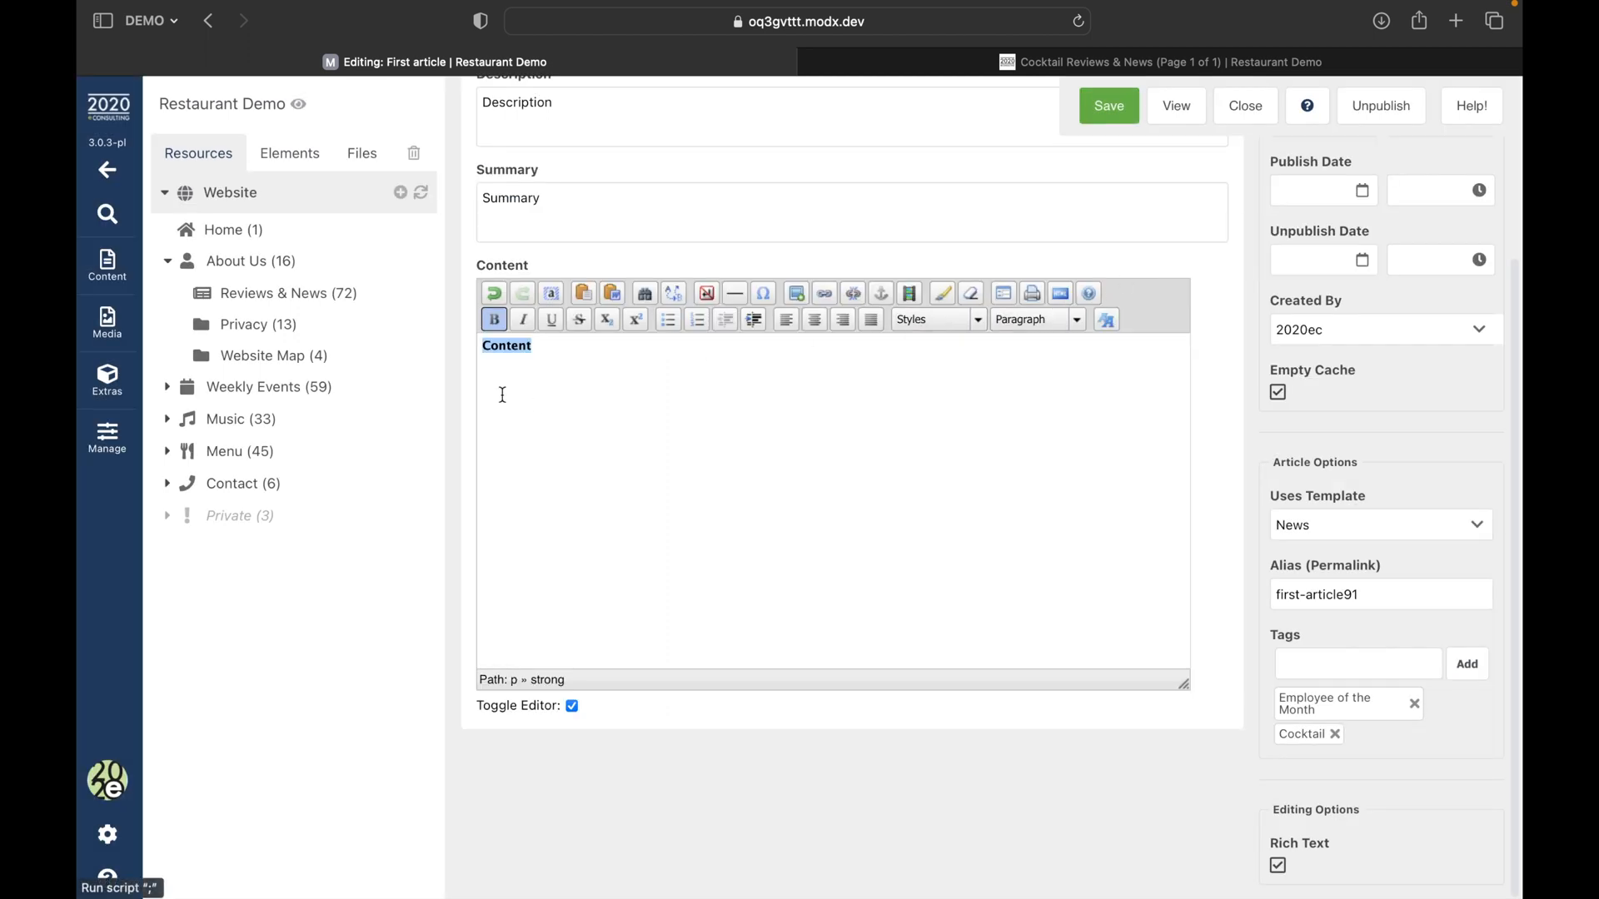
{"action": "left_click", "coordinate": [1061, 295]}
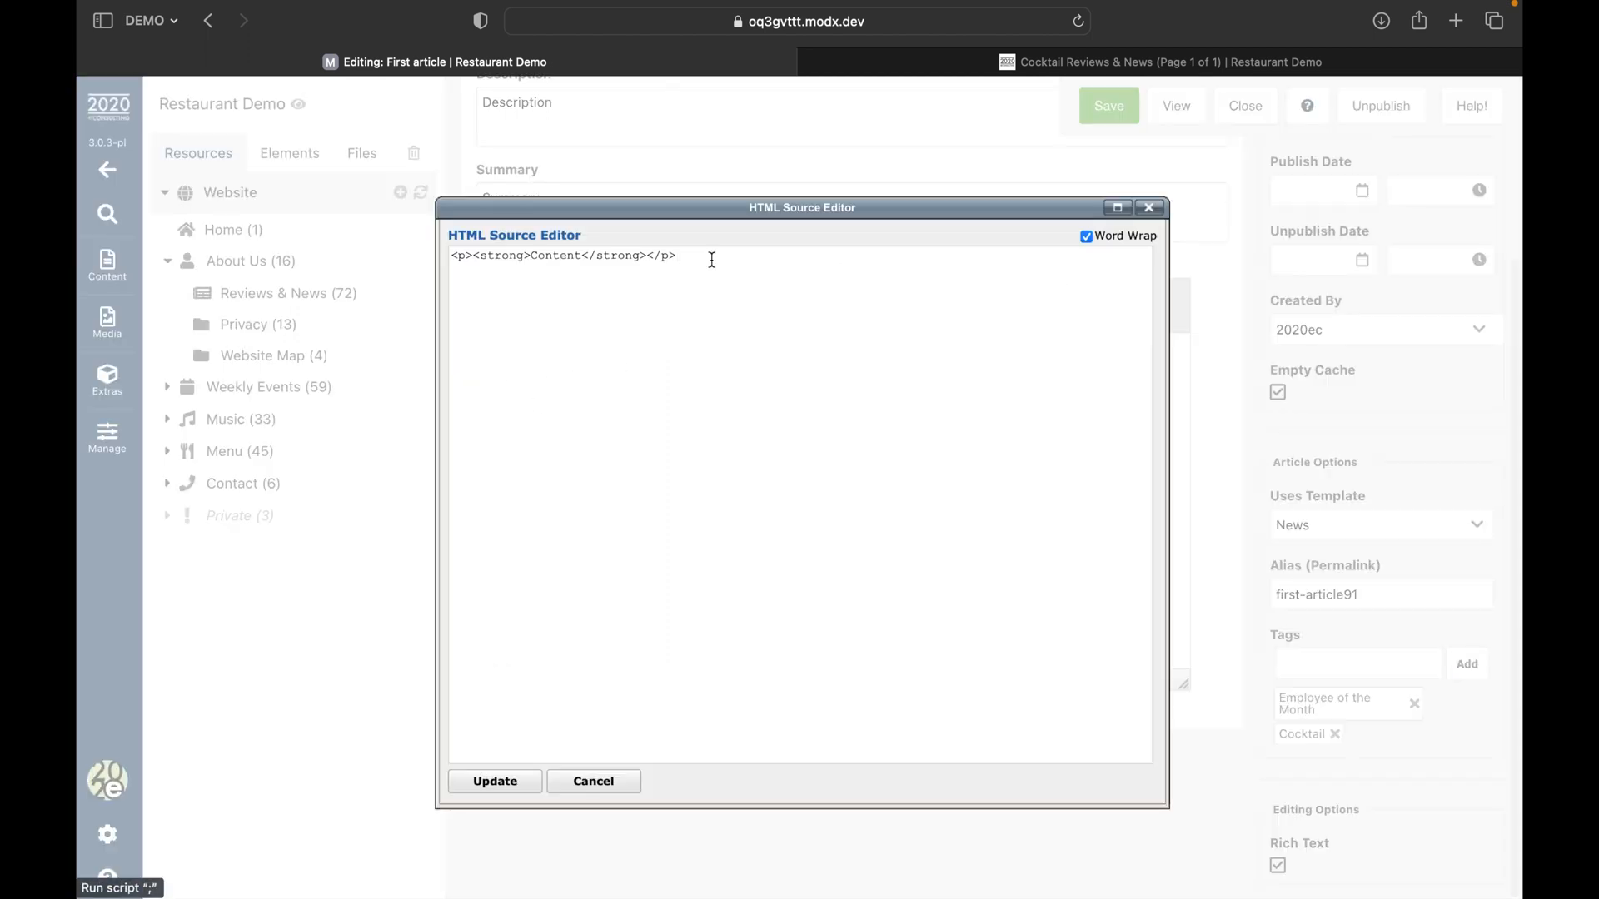
{"action": "left_click", "coordinate": [1150, 208]}
{"action": "left_click", "coordinate": [686, 373]}
{"action": "scroll", "coordinate": [678, 372], "scroll_direction": "up", "scroll_amount": 2}
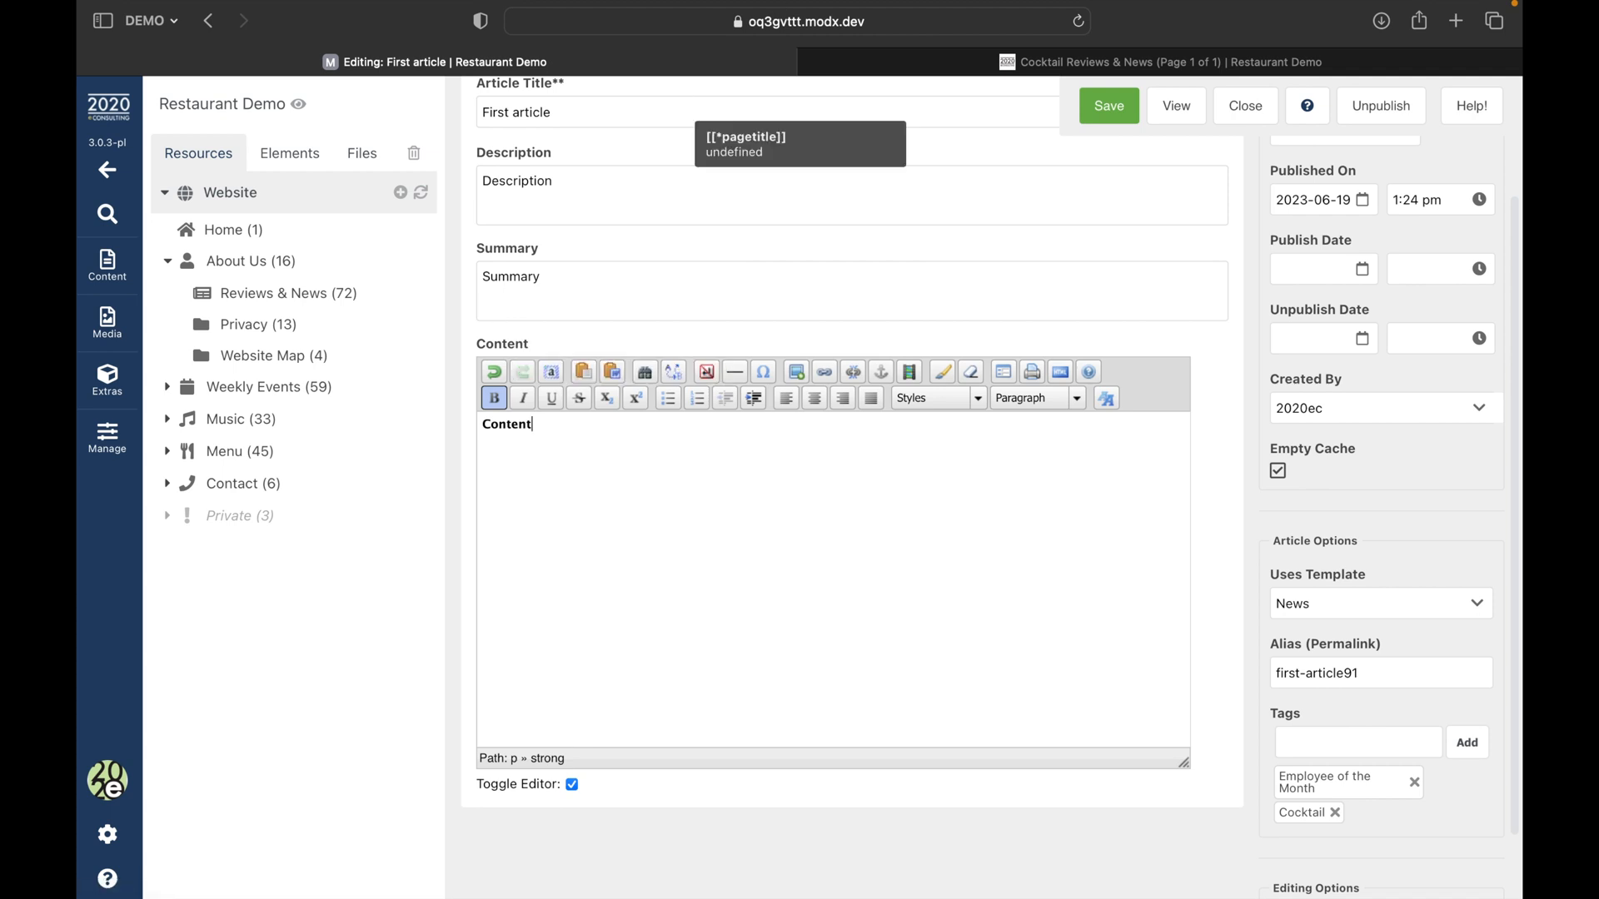
Replace First article's Content with the Monday to Sunday business hours copied from the website's Contact section and inspect the pasted HTML source.
{"action": "left_click", "coordinate": [1209, 60]}
{"action": "scroll", "coordinate": [781, 327], "scroll_direction": "down", "scroll_amount": 20}
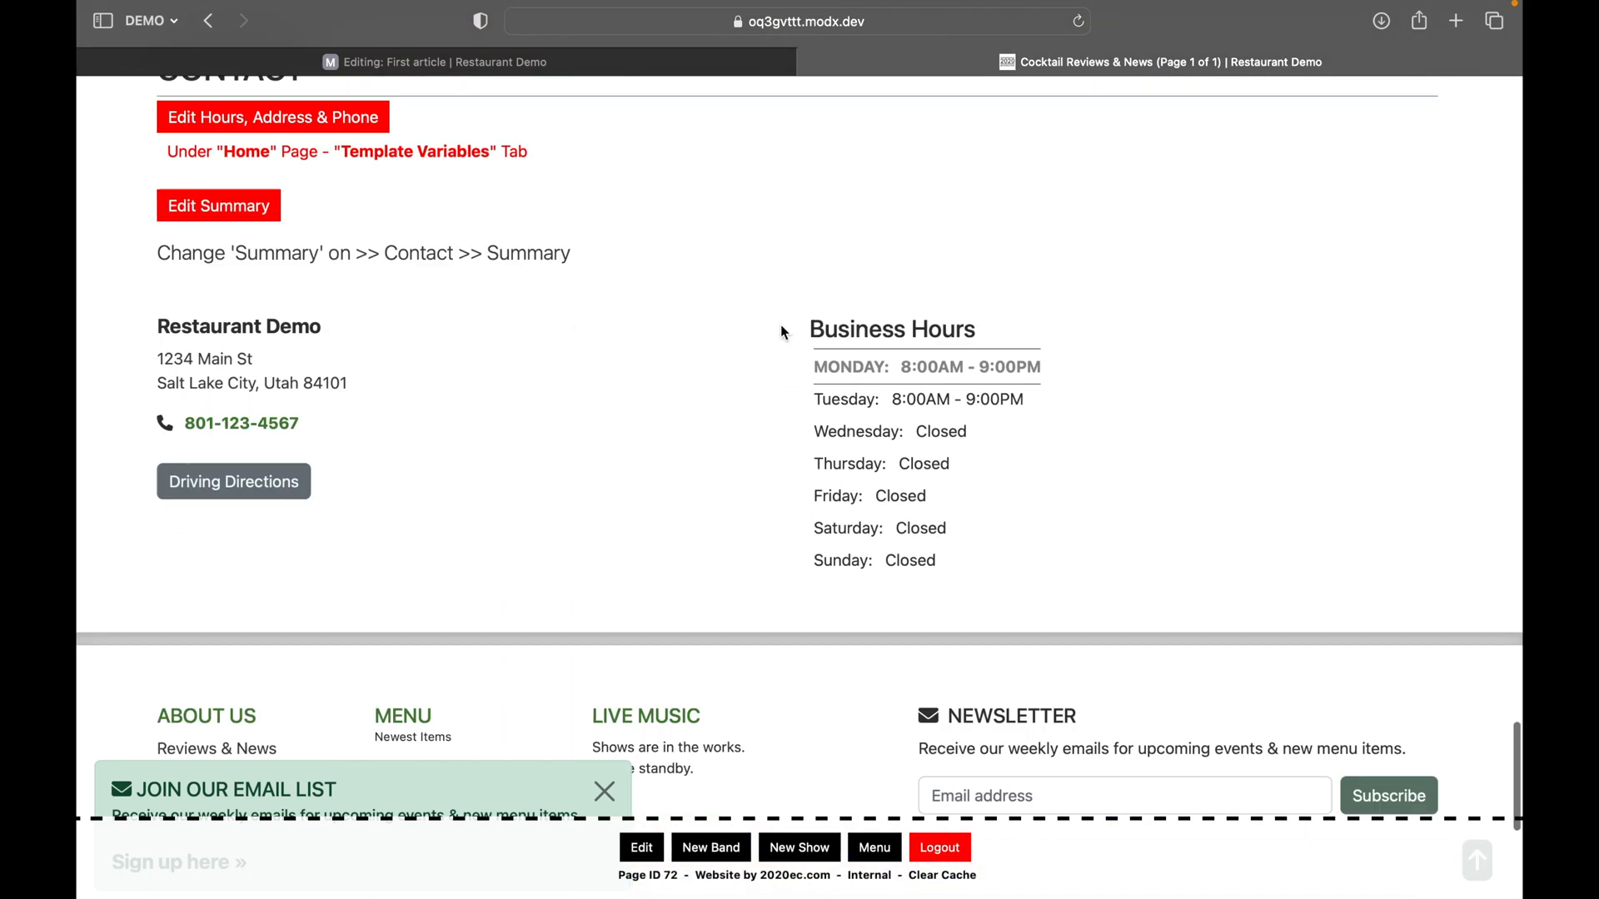
{"action": "scroll", "coordinate": [781, 332], "scroll_direction": "up", "scroll_amount": 1}
{"action": "left_click_drag", "start_coordinate": [941, 499], "coordinate": [814, 294]}
{"action": "key", "text": "super+c"}
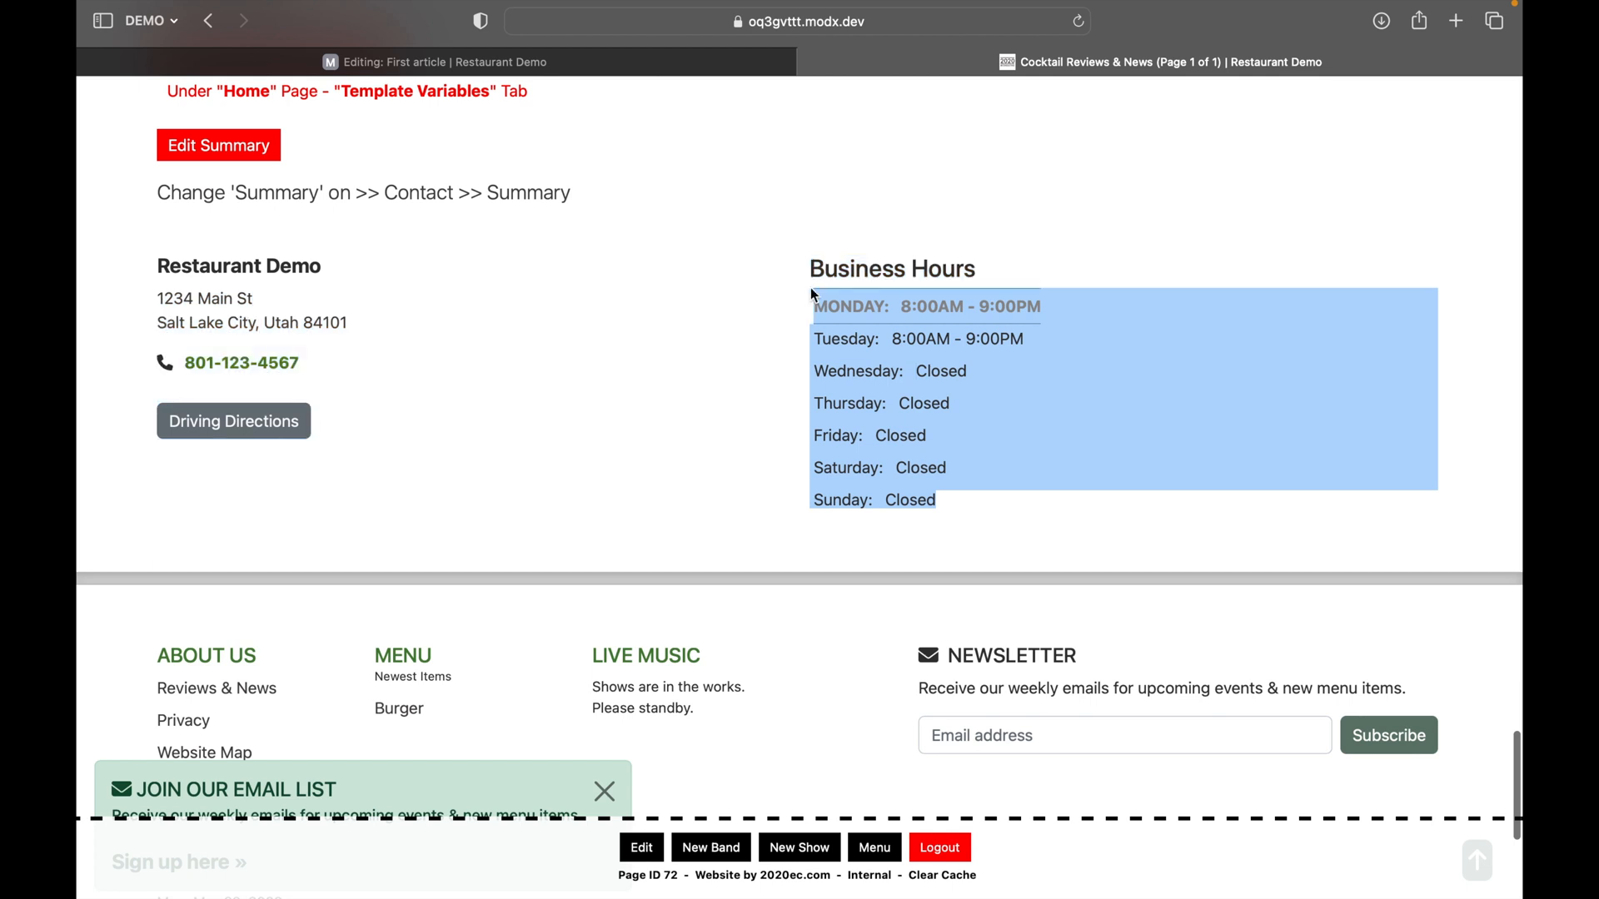
{"action": "left_click", "coordinate": [311, 67]}
{"action": "key", "text": "super+a"}
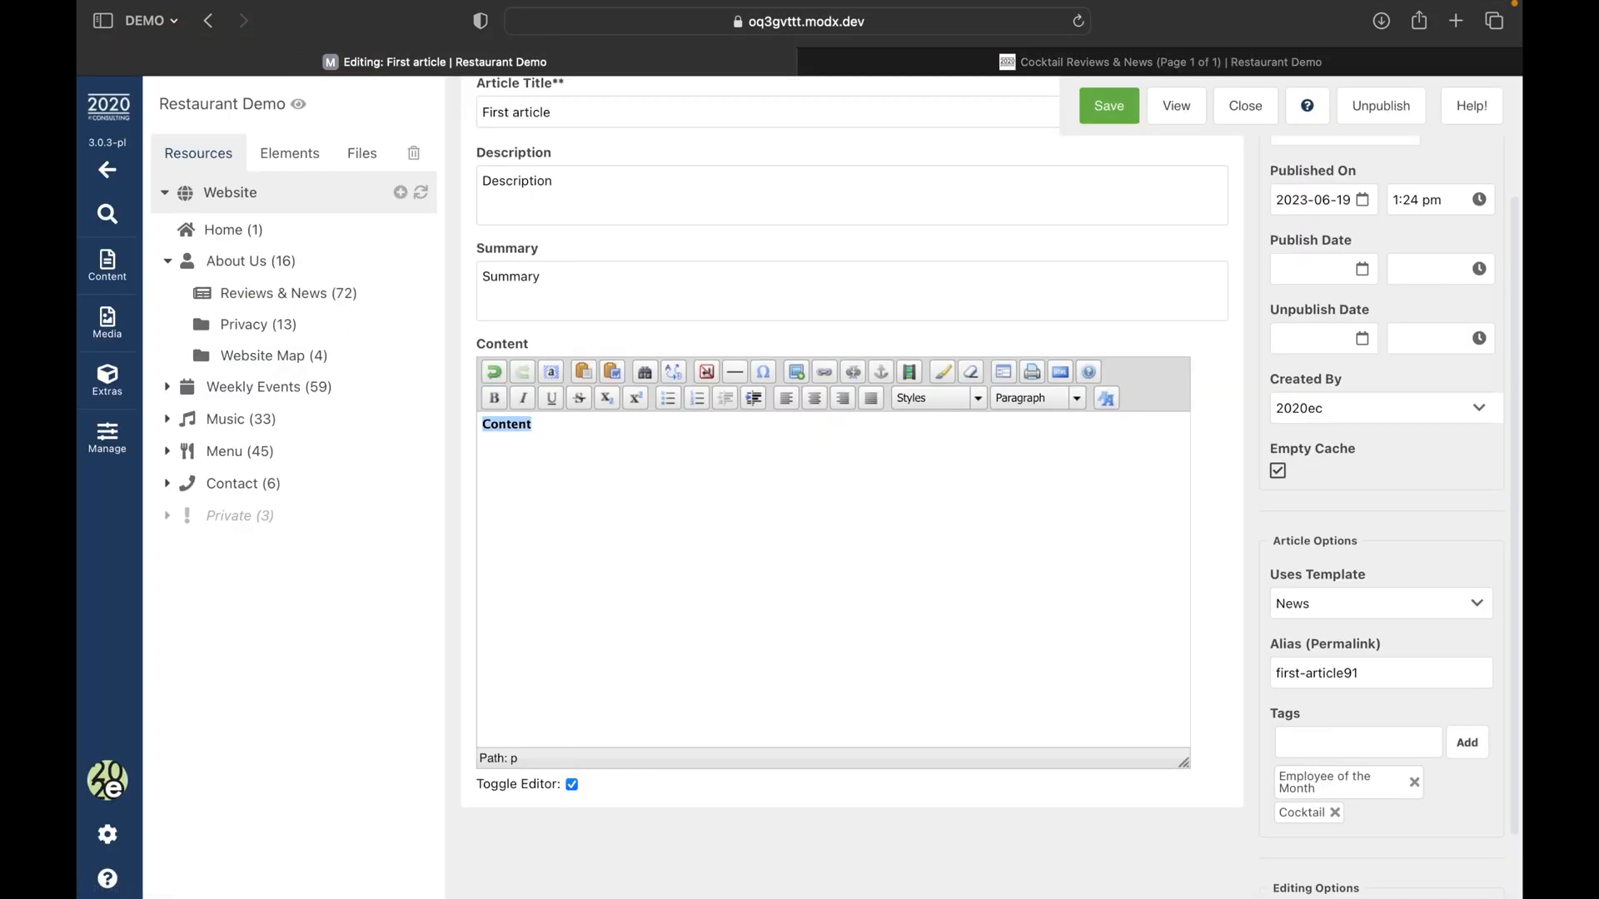
{"action": "type", "text": "MONDAY: 8:00AM – 9:00PM Tuesday: 8:00AM – 9:00PM Wednesday: Closed Thursday: Closed Friday: Closed Saturday: Closed Sunday: Closed"}
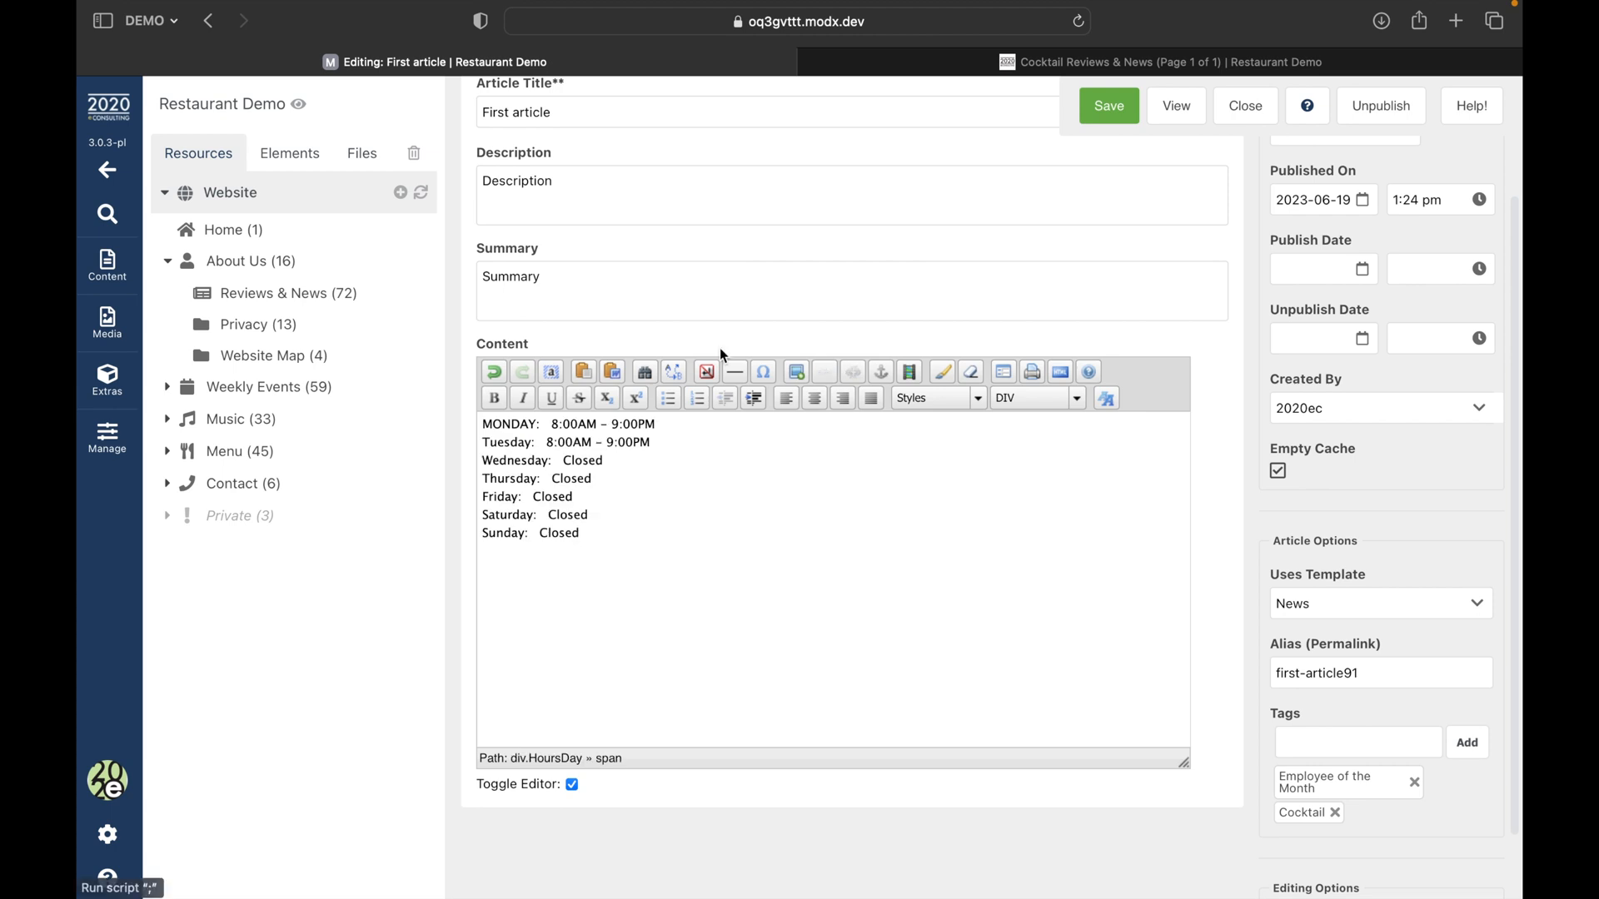
{"action": "left_click", "coordinate": [1060, 372]}
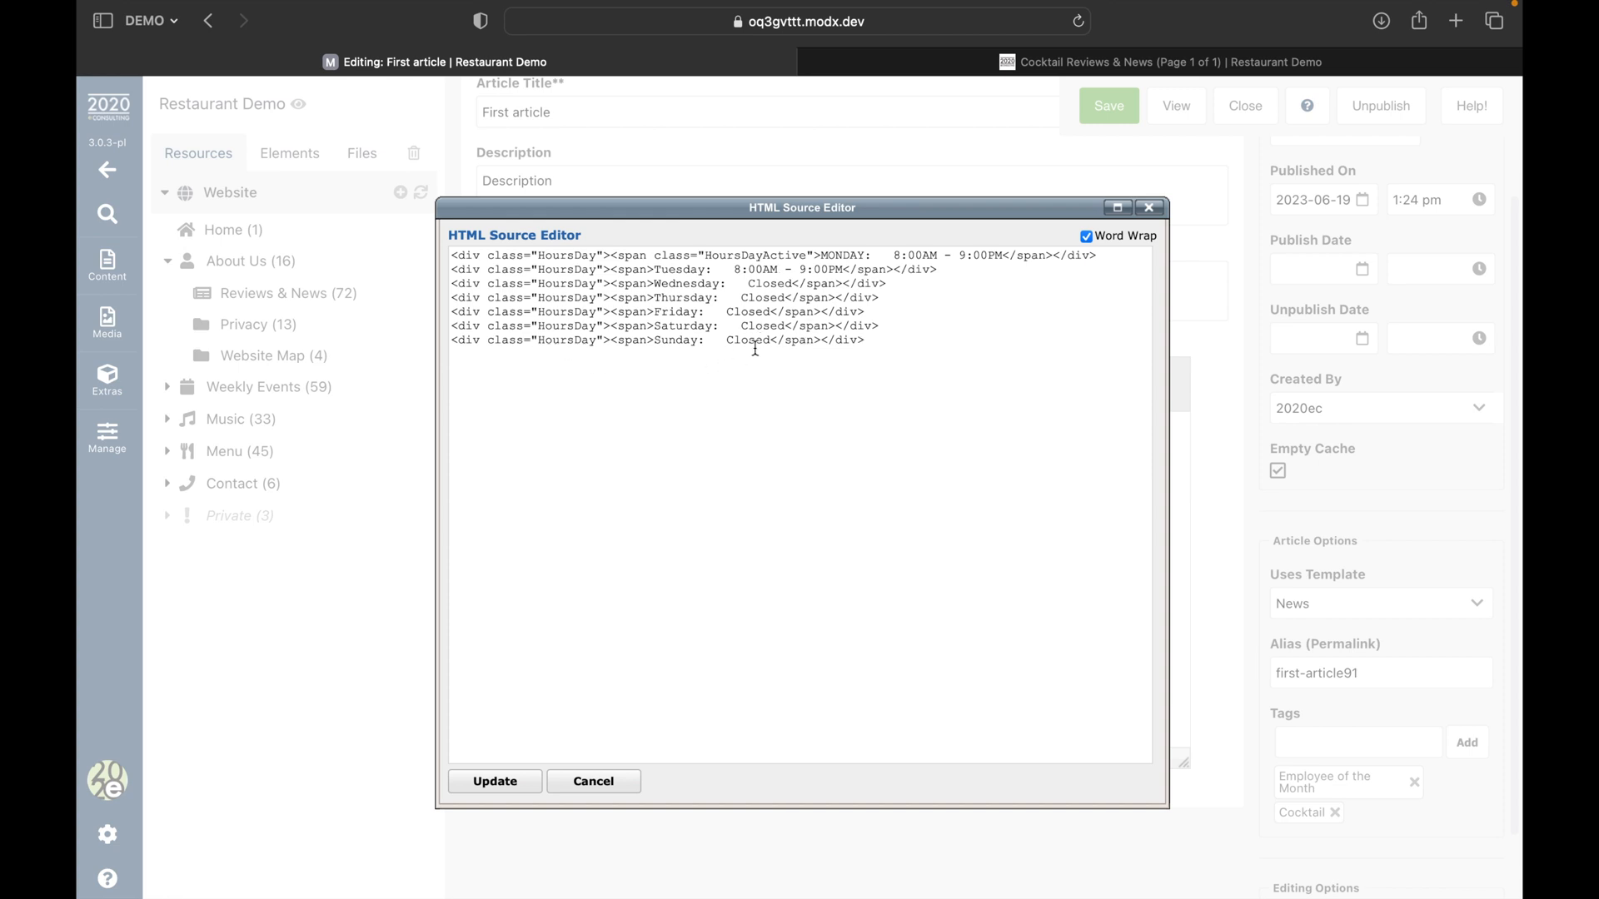
{"action": "left_click", "coordinate": [603, 781]}
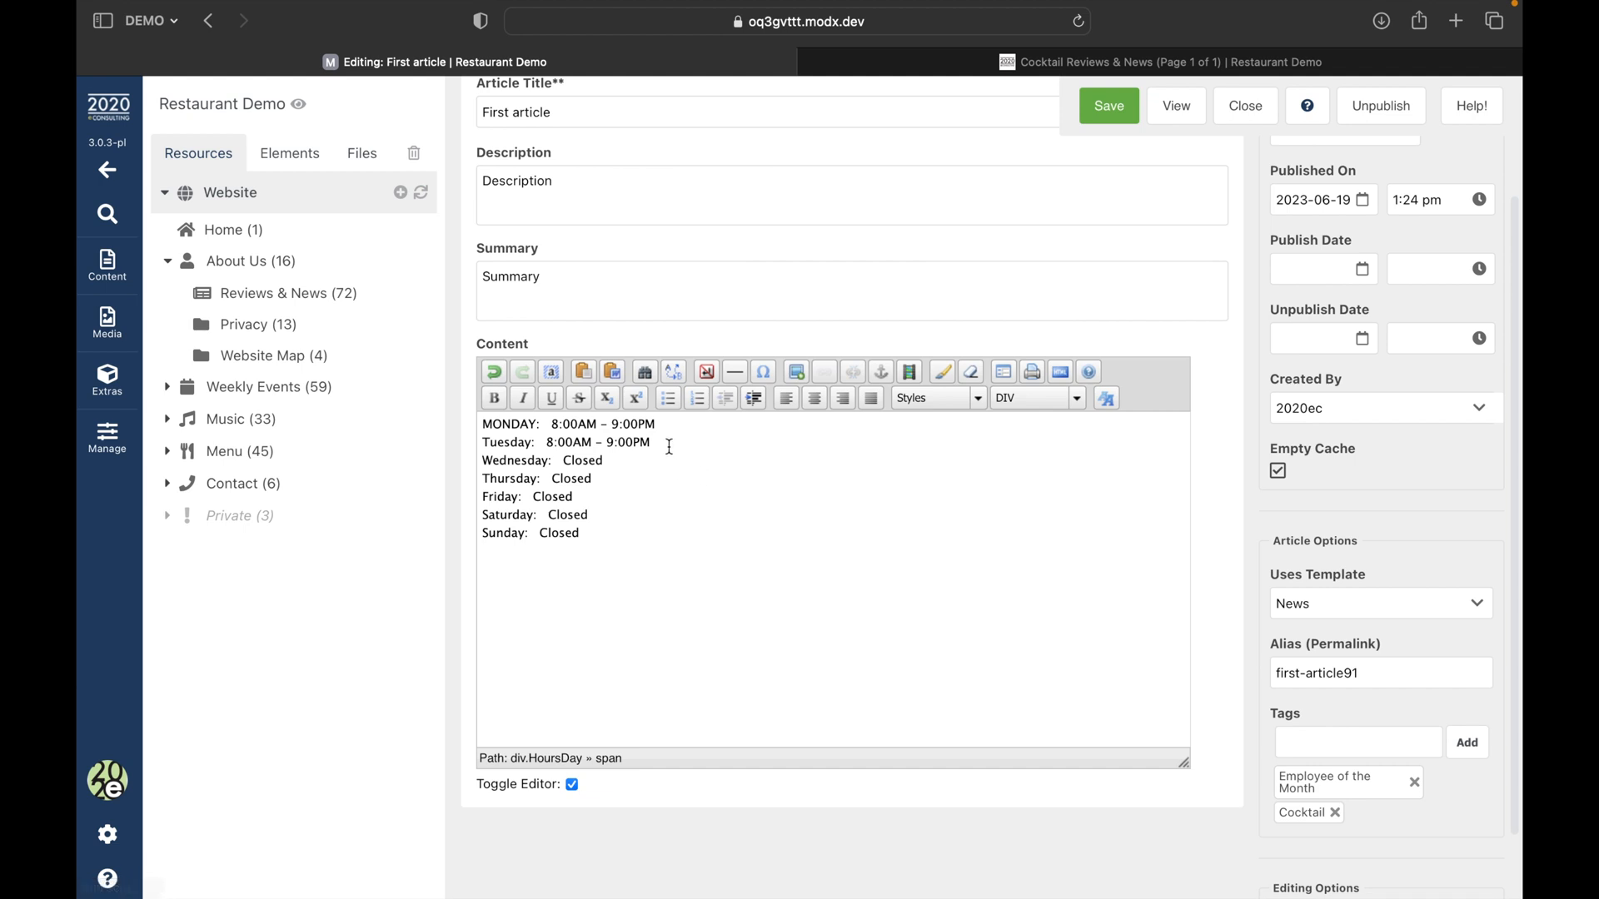
Replace First article's Summary text with the copied business hours as plain text.
{"action": "left_click", "coordinate": [617, 309]}
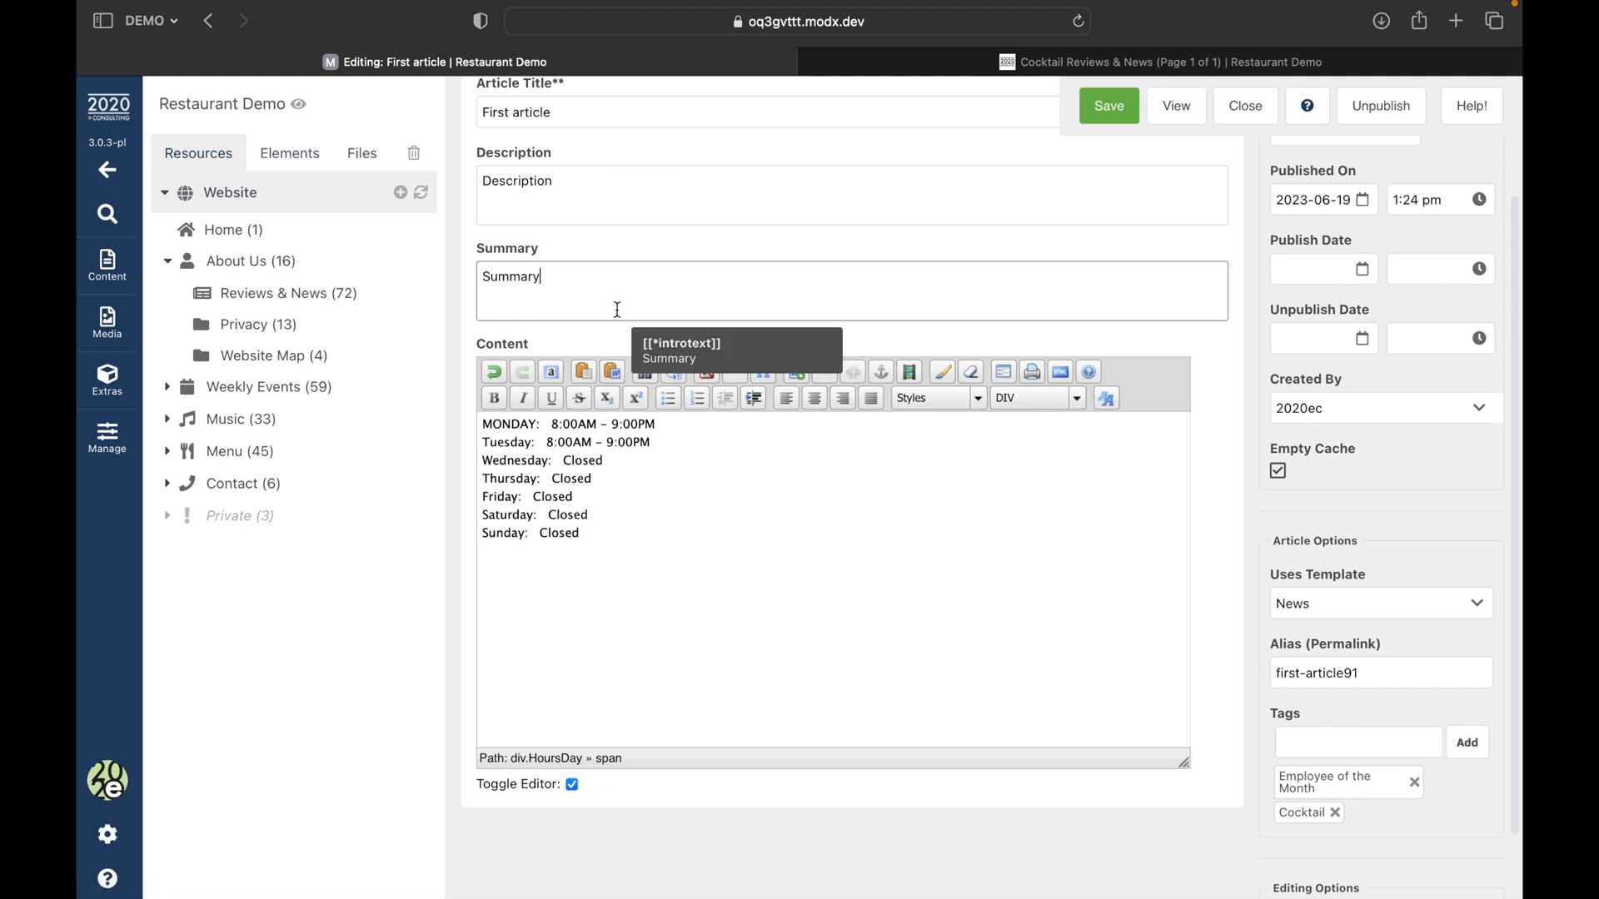
{"action": "double_click", "coordinate": [579, 280]}
{"action": "key", "text": "super+v"}
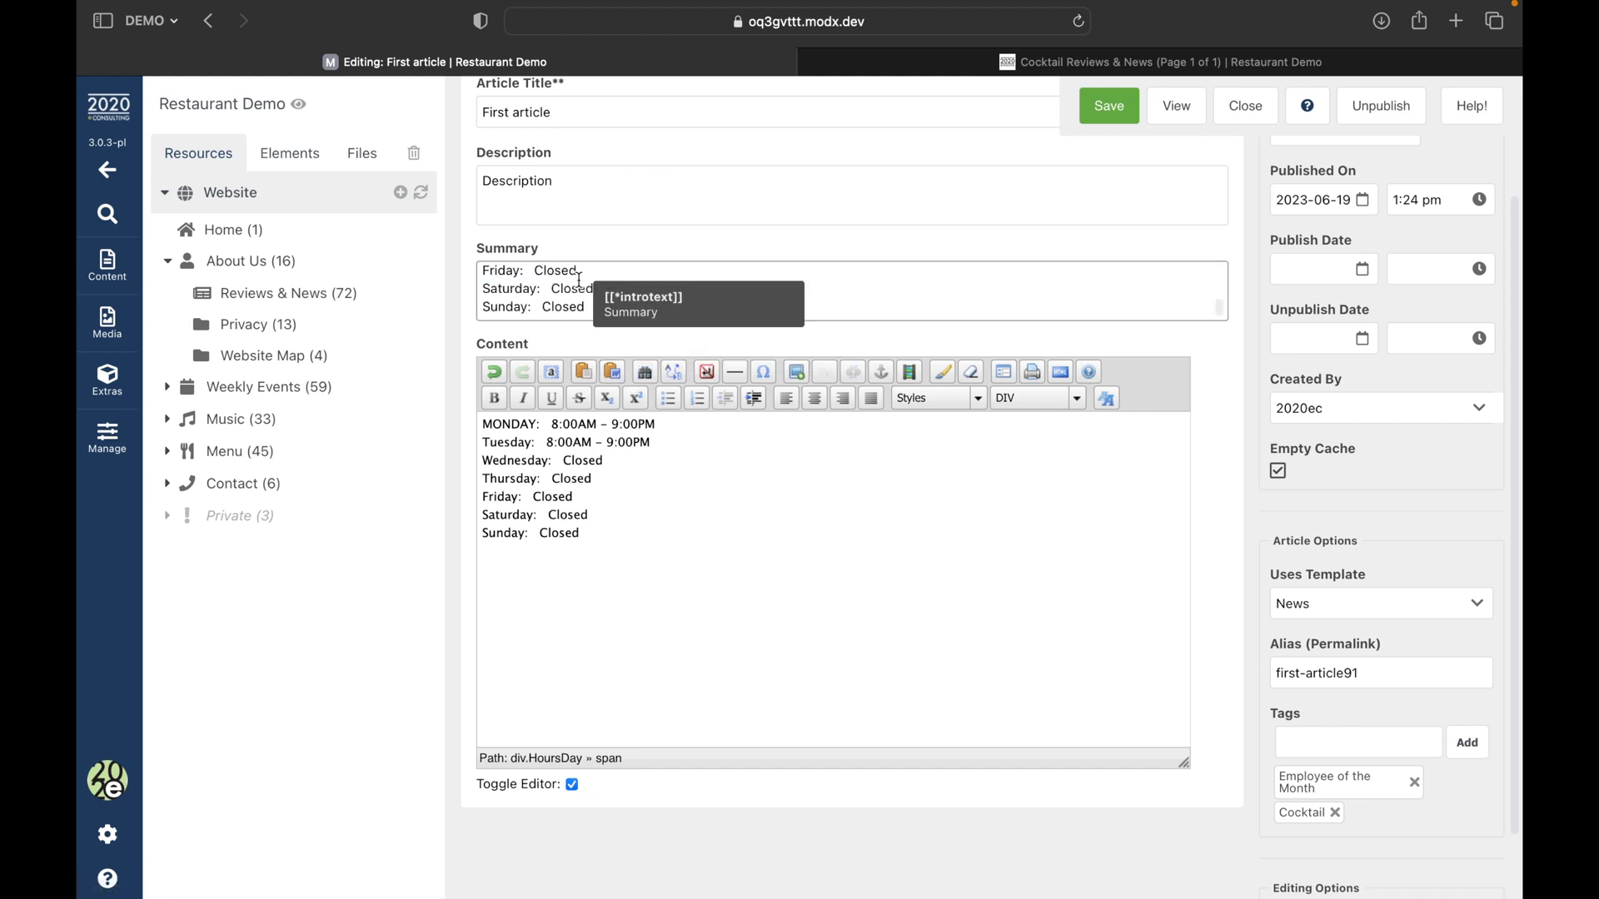
Replace First article's Content with the plain-text business hours from the Summary and inspect the resulting HTML source.
{"action": "key", "text": "super+a"}
{"action": "left_click", "coordinate": [643, 571]}
{"action": "key", "text": "super+a"}
{"action": "key", "text": "super+v"}
{"action": "key", "text": "super+space"}
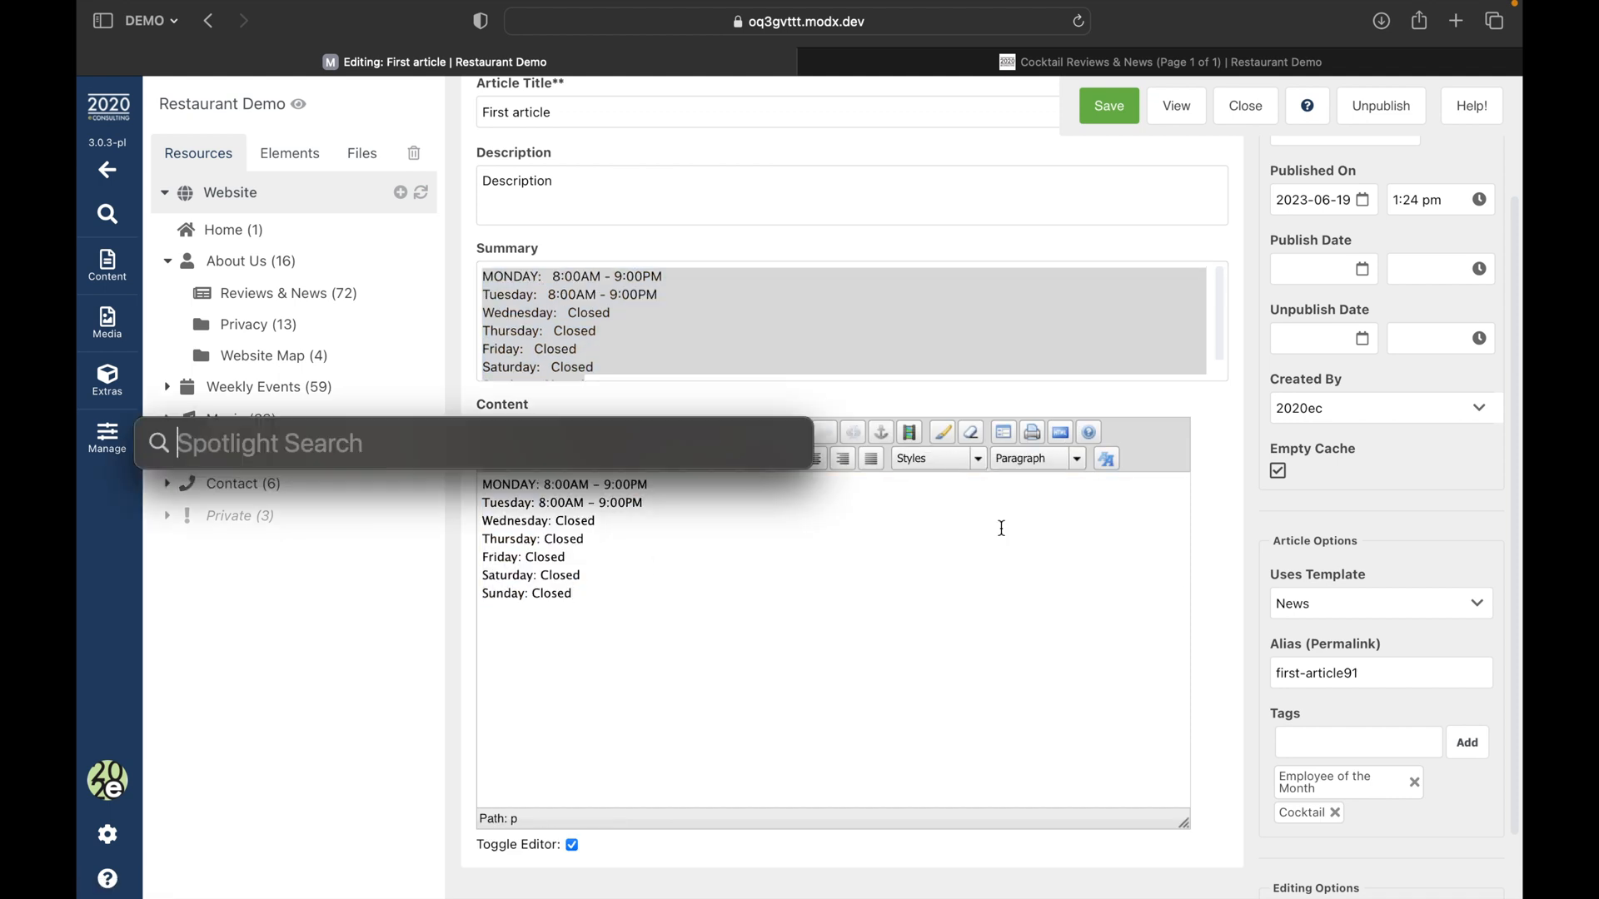
{"action": "key", "text": "Escape"}
{"action": "left_click", "coordinate": [1060, 432]}
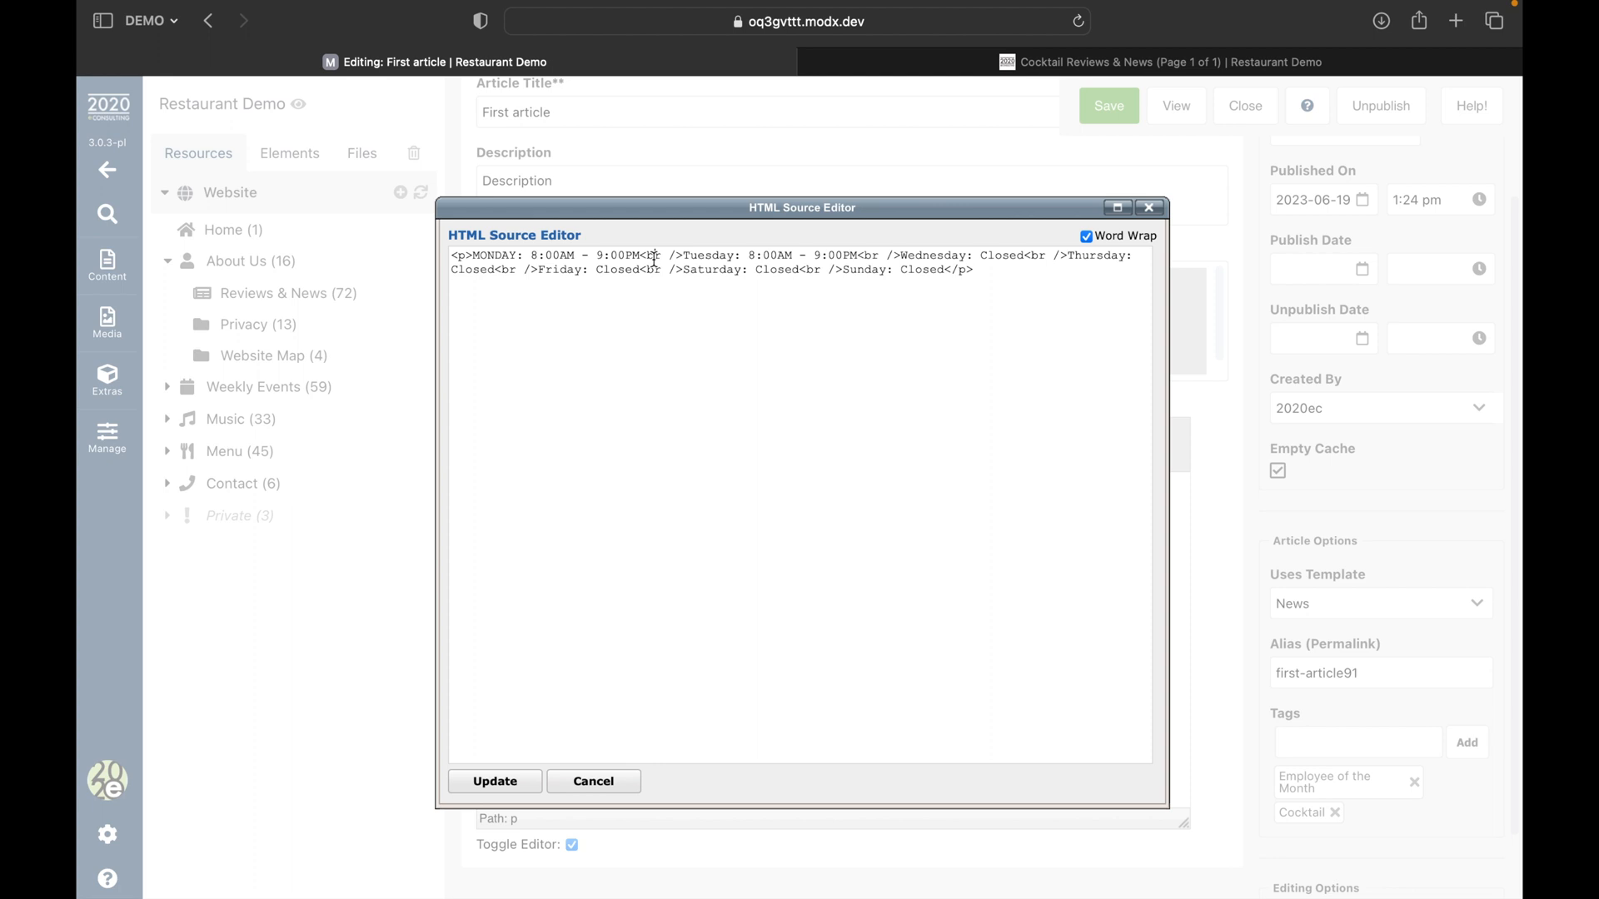
{"action": "left_click", "coordinate": [590, 785]}
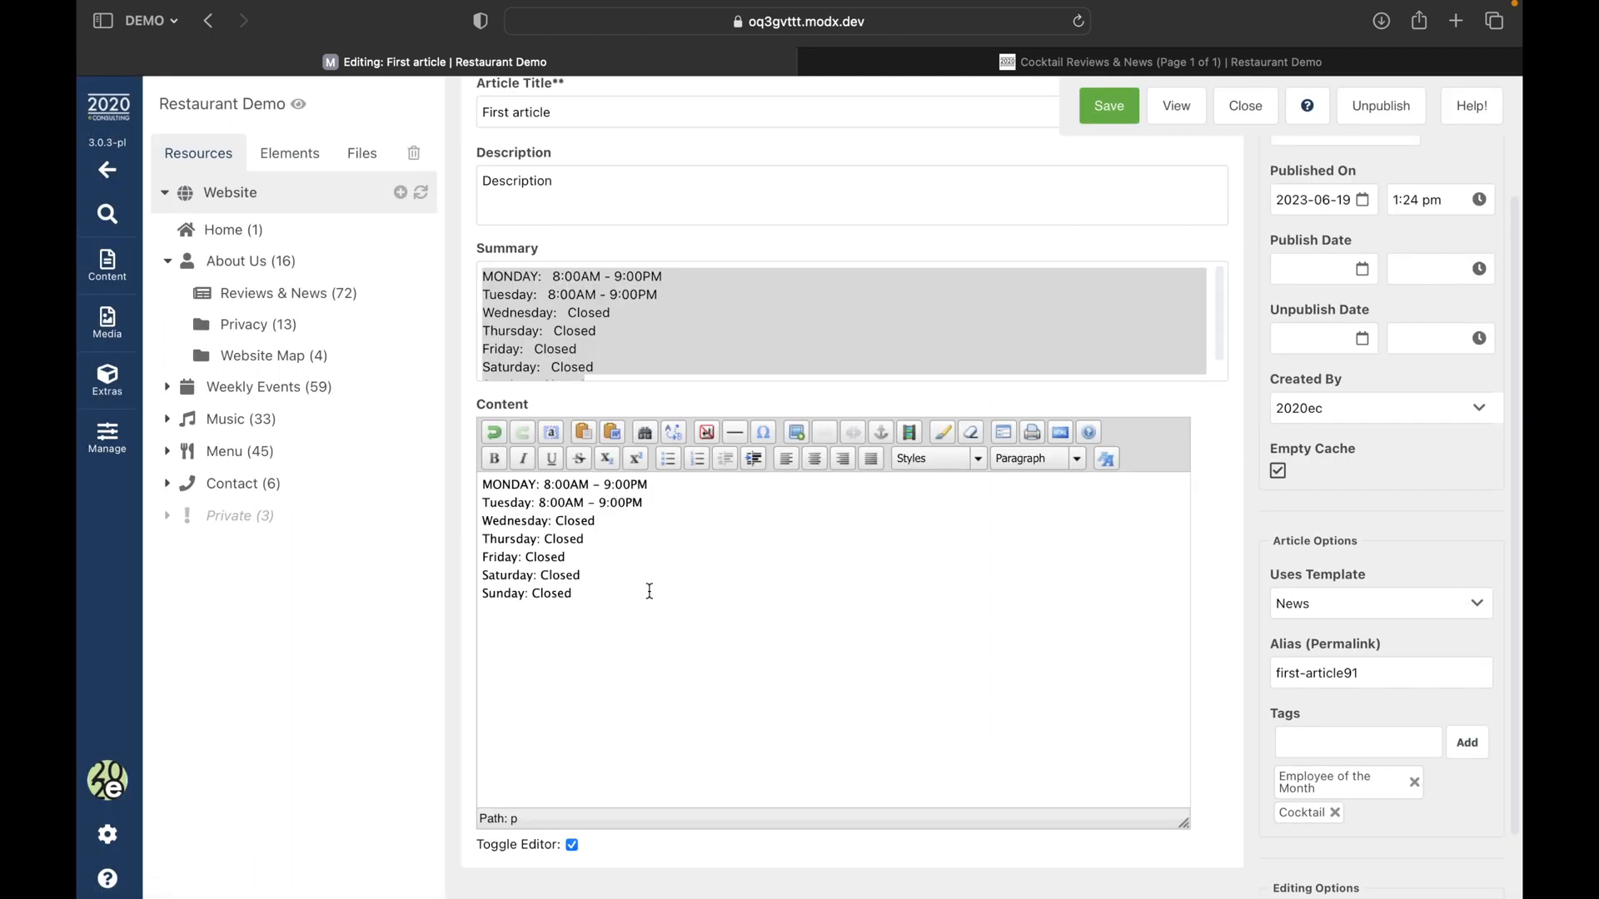
{"action": "left_click", "coordinate": [601, 349]}
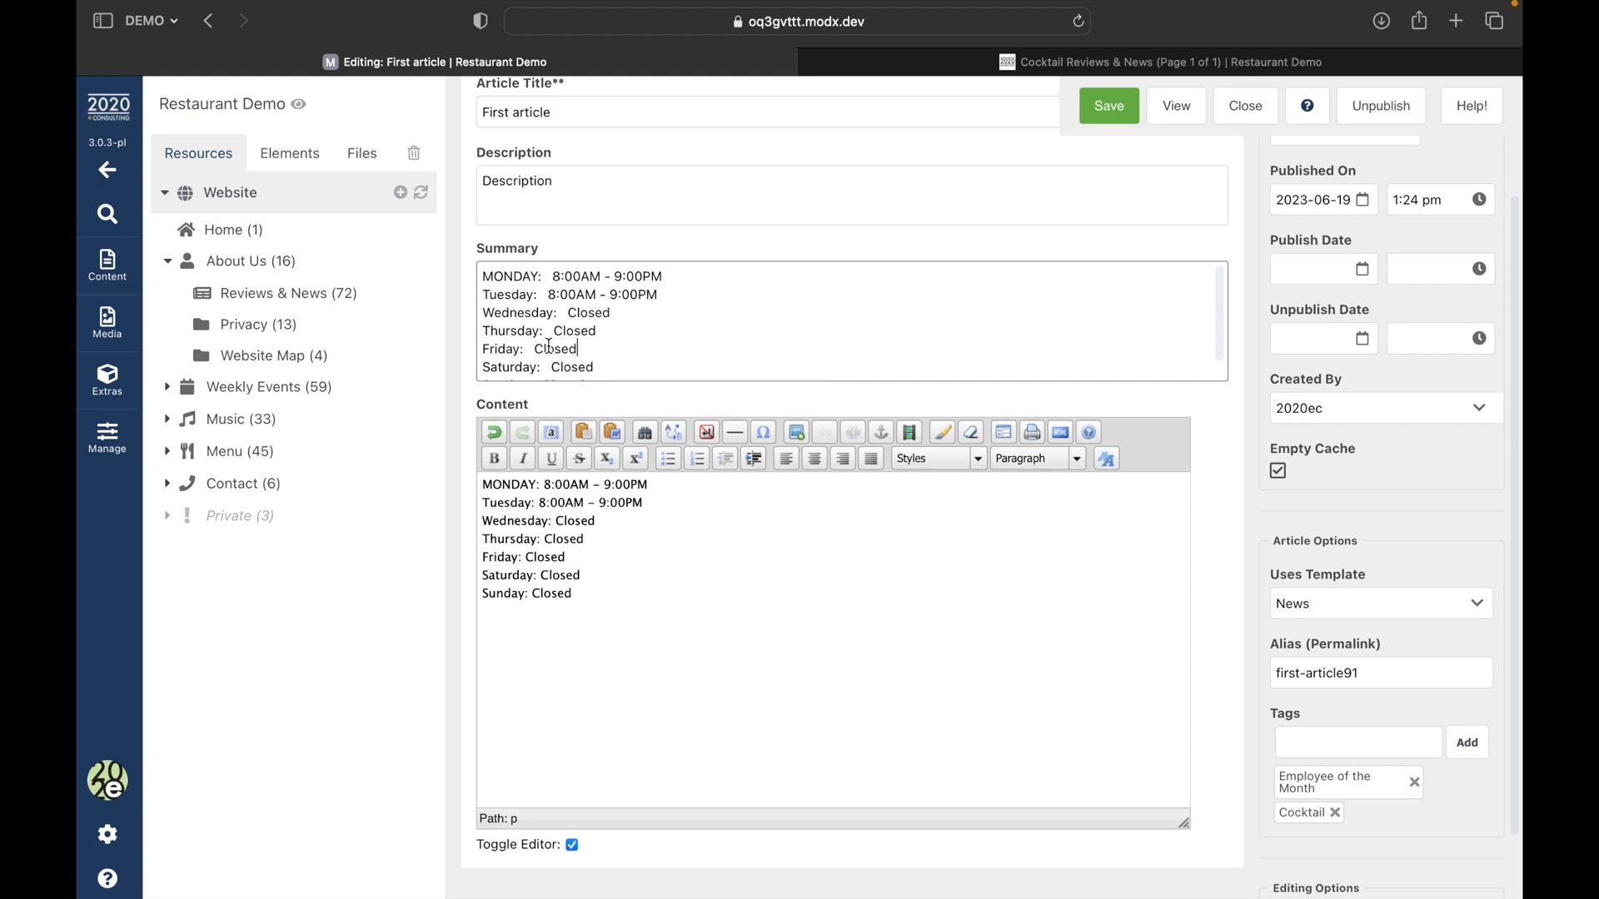
{"action": "left_click", "coordinate": [620, 332]}
{"action": "key", "text": "super+a"}
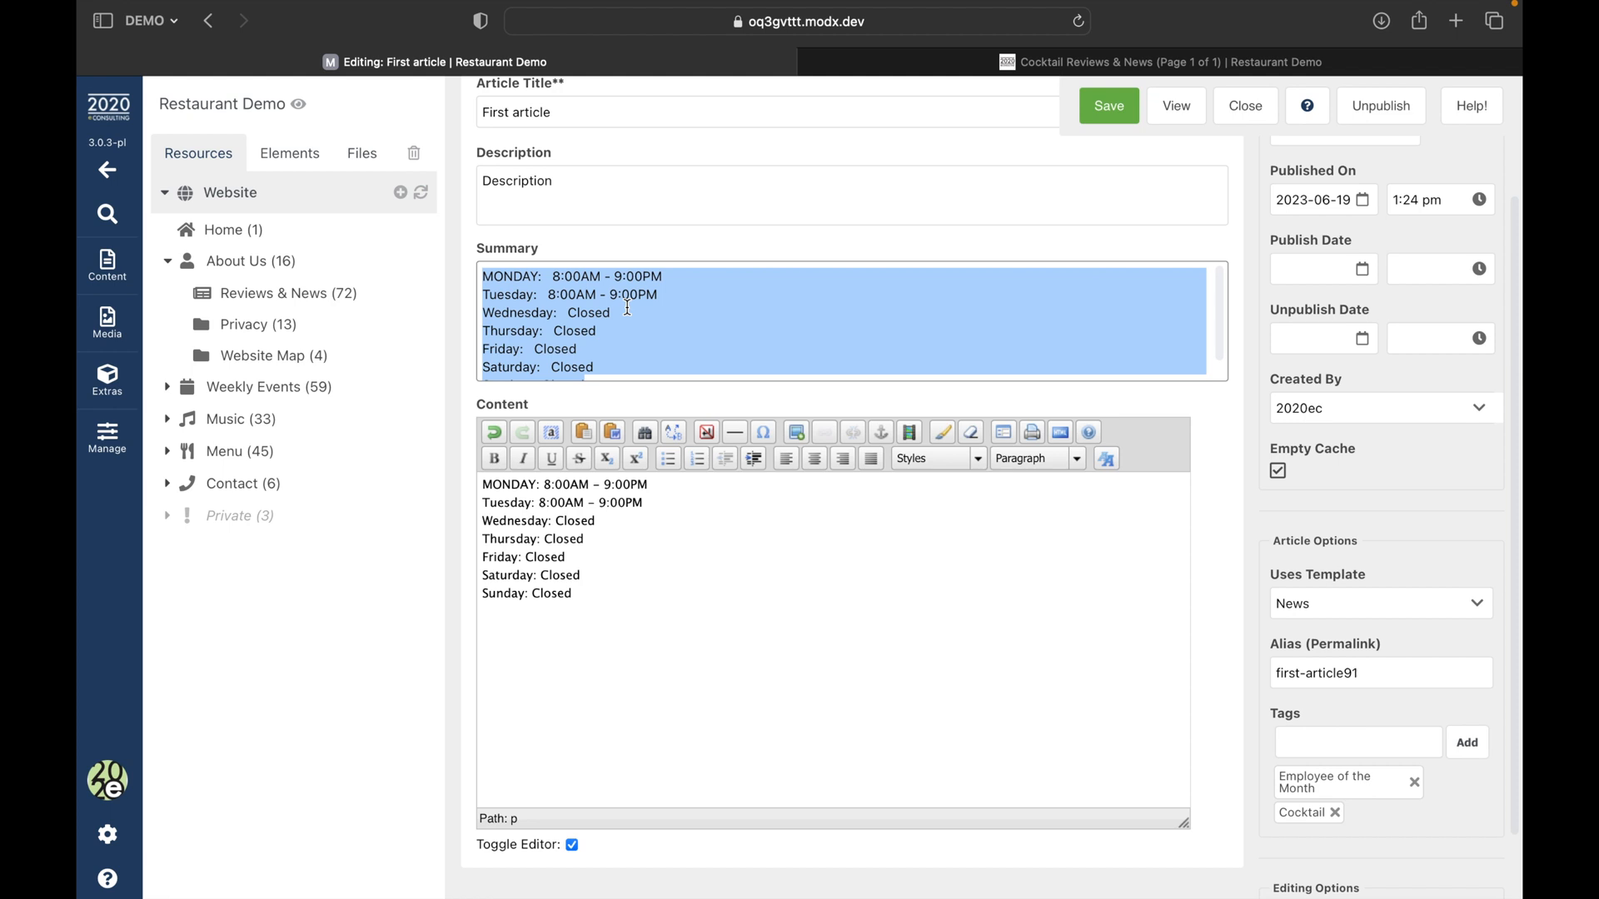
{"action": "left_click", "coordinate": [636, 591]}
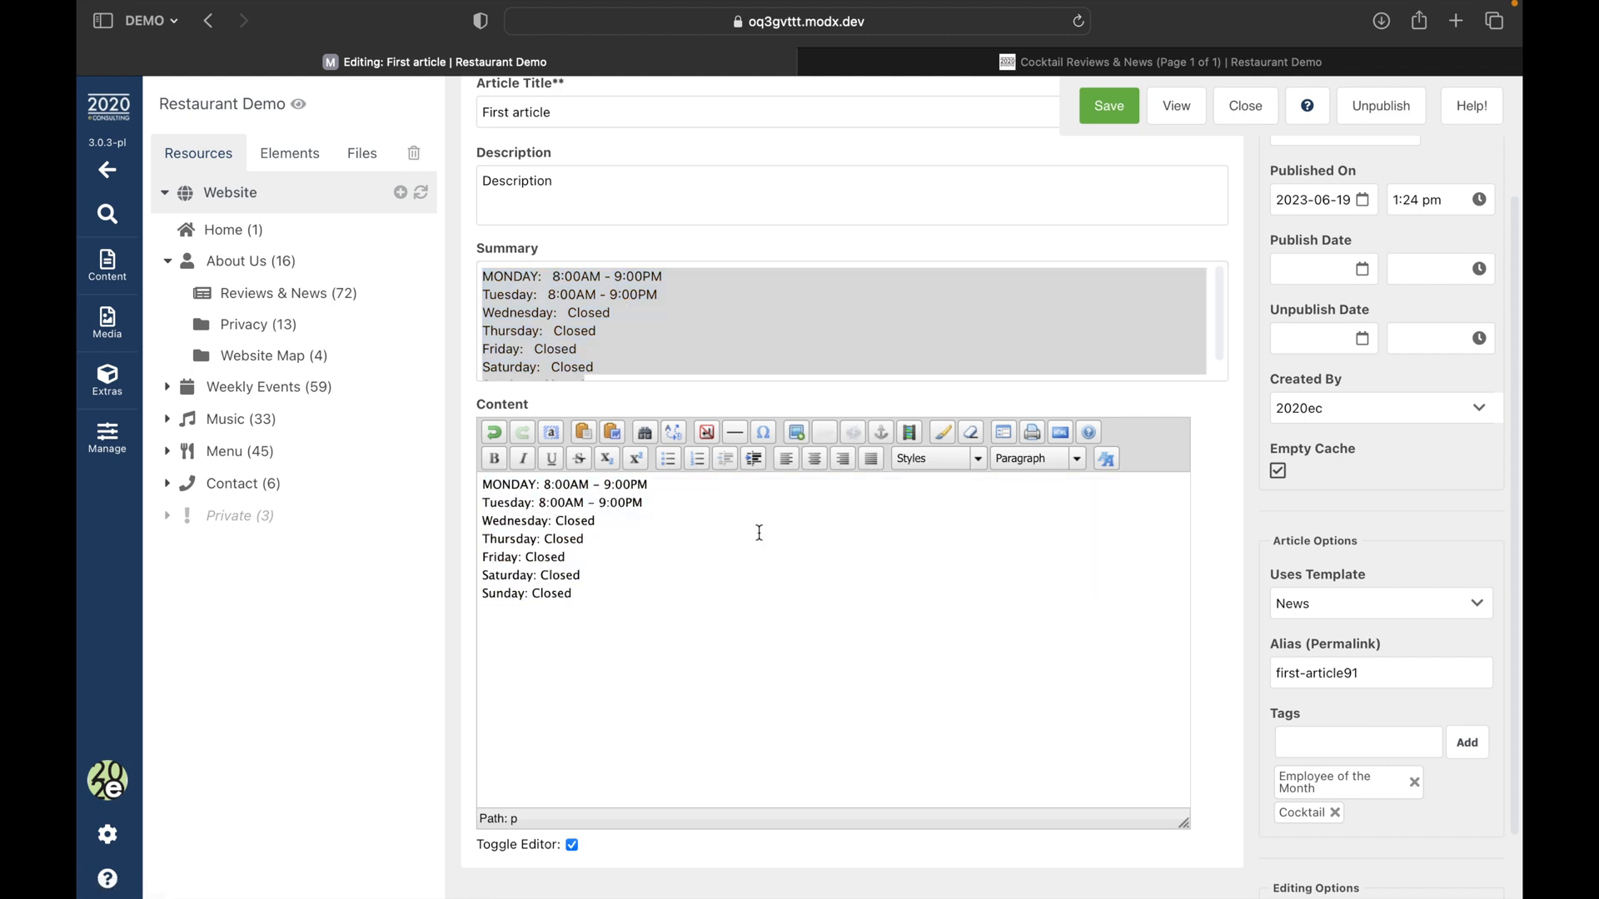